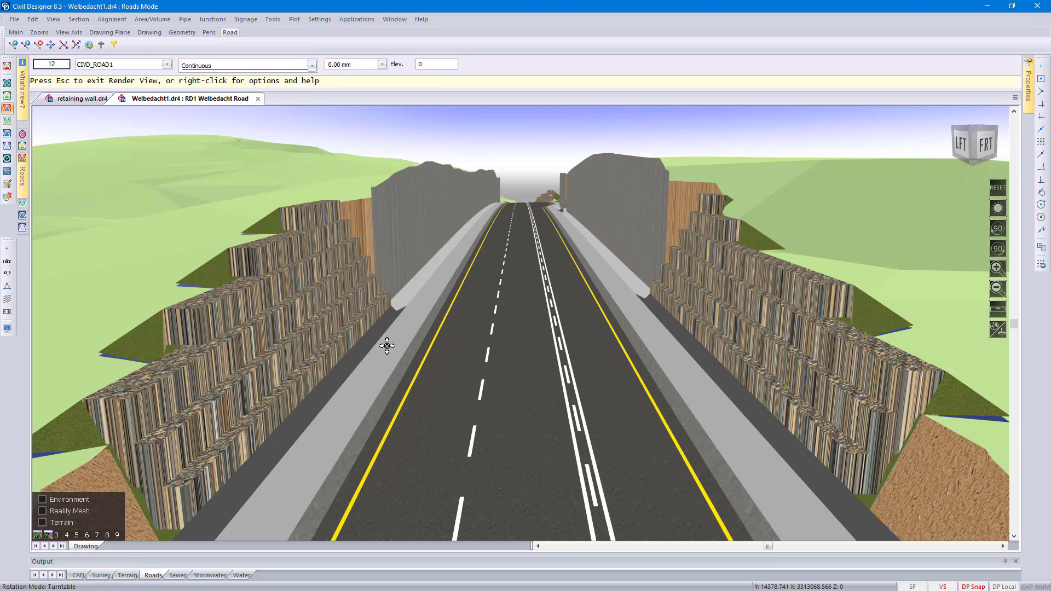
# Step: Quit the road's Render View and open the Template Editor
pyautogui.press('2')
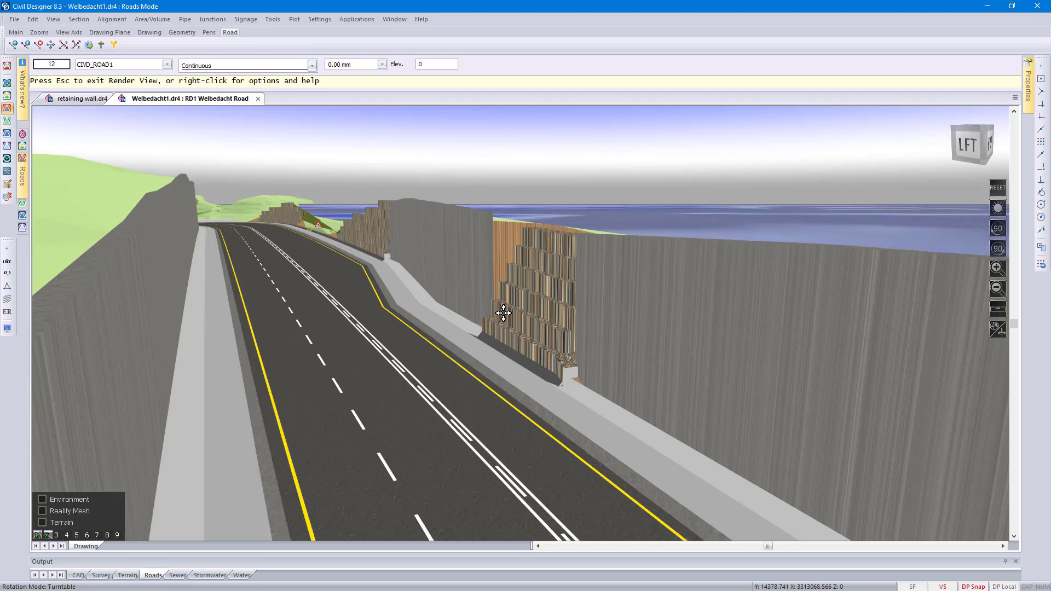
pyautogui.press('Escape')
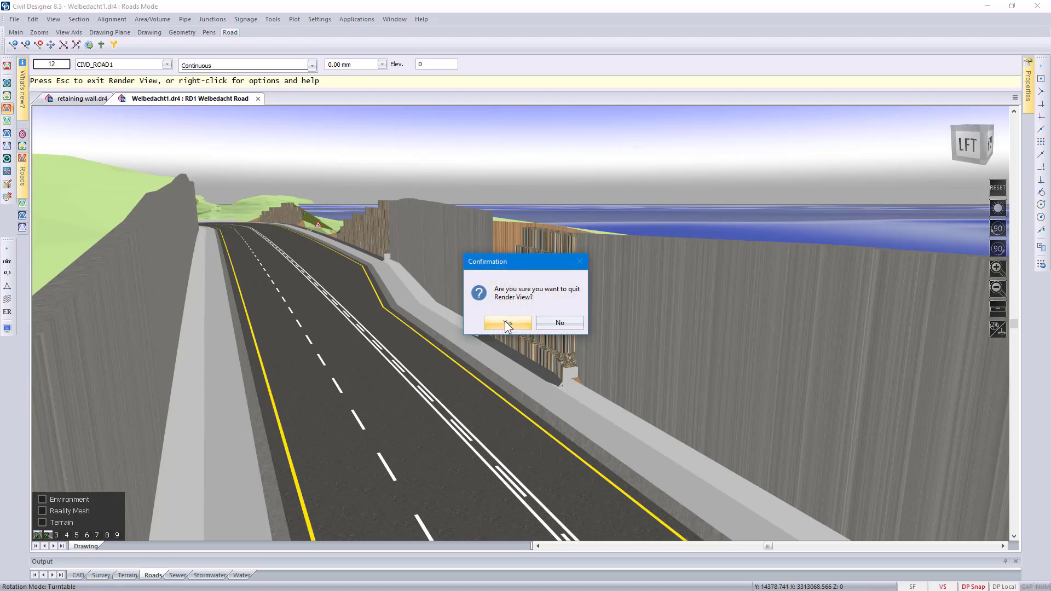
pyautogui.click(503, 322)
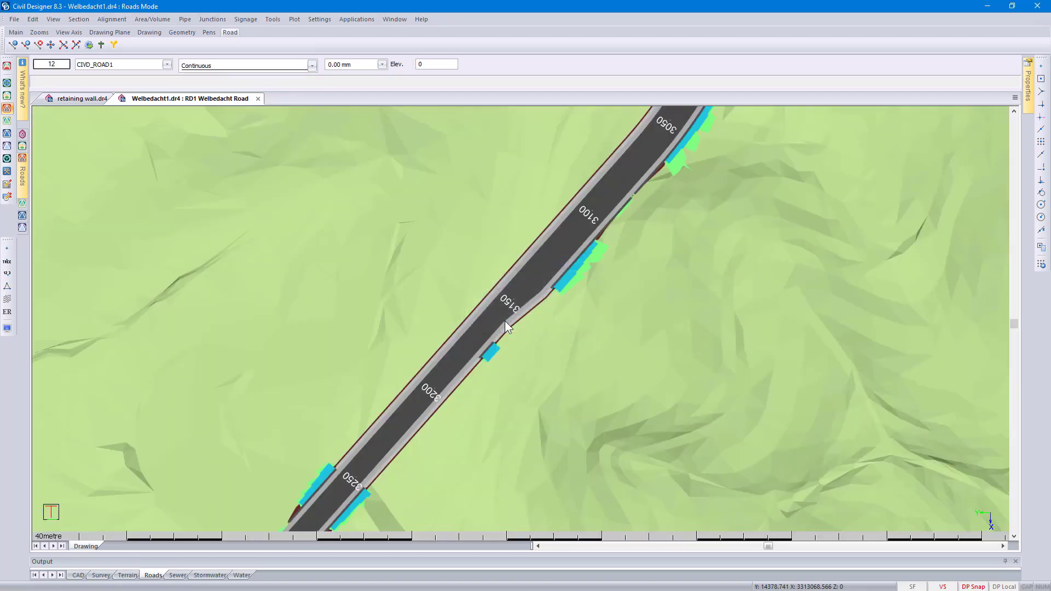
pyautogui.click(273, 20)
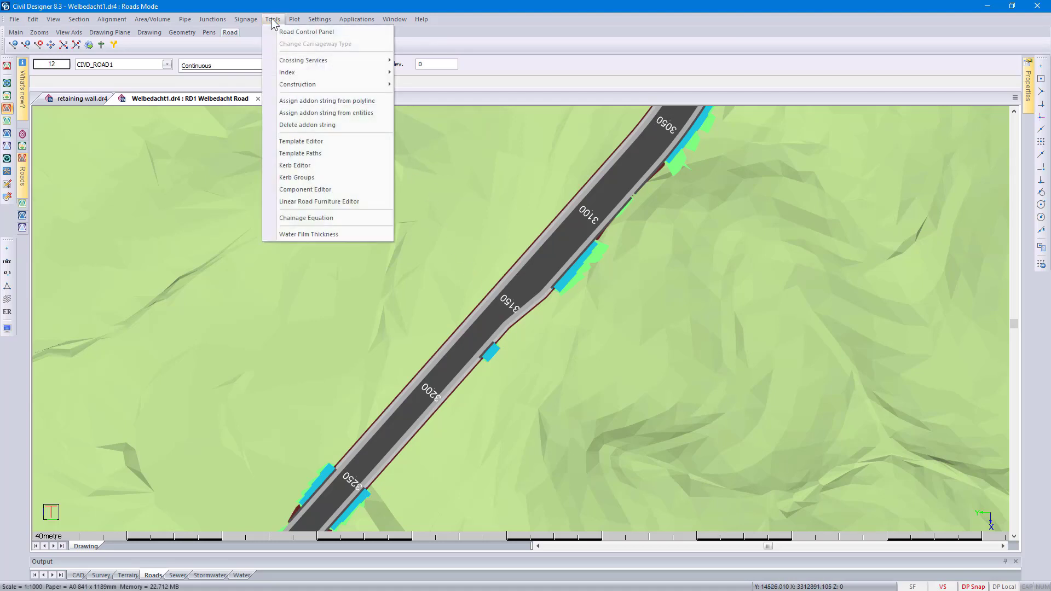
pyautogui.click(310, 144)
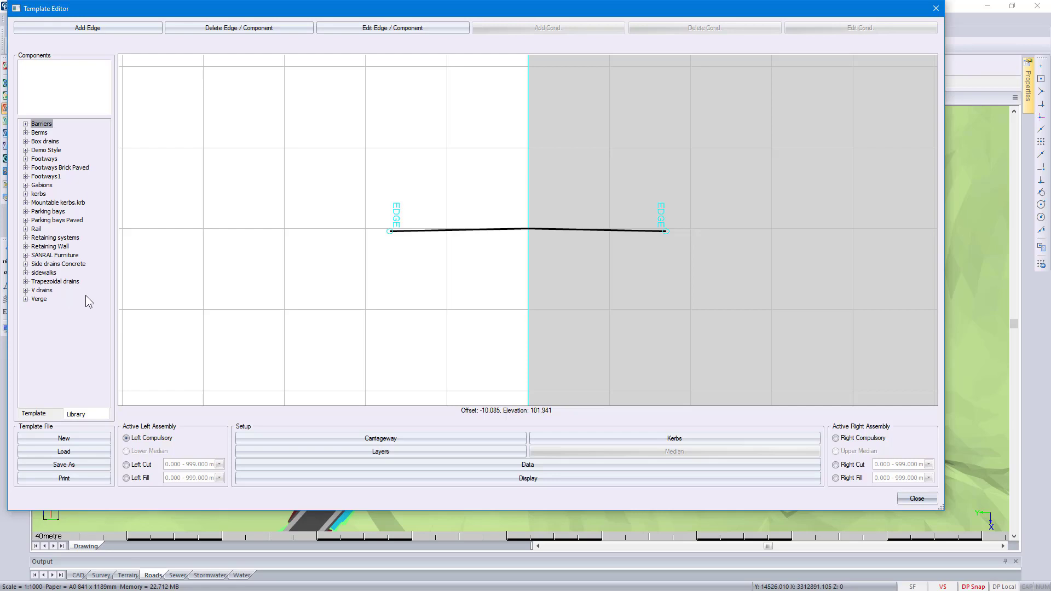
# Step: Preview the Rail 1 and Rails components in the component library's Rail group
pyautogui.click(25, 229)
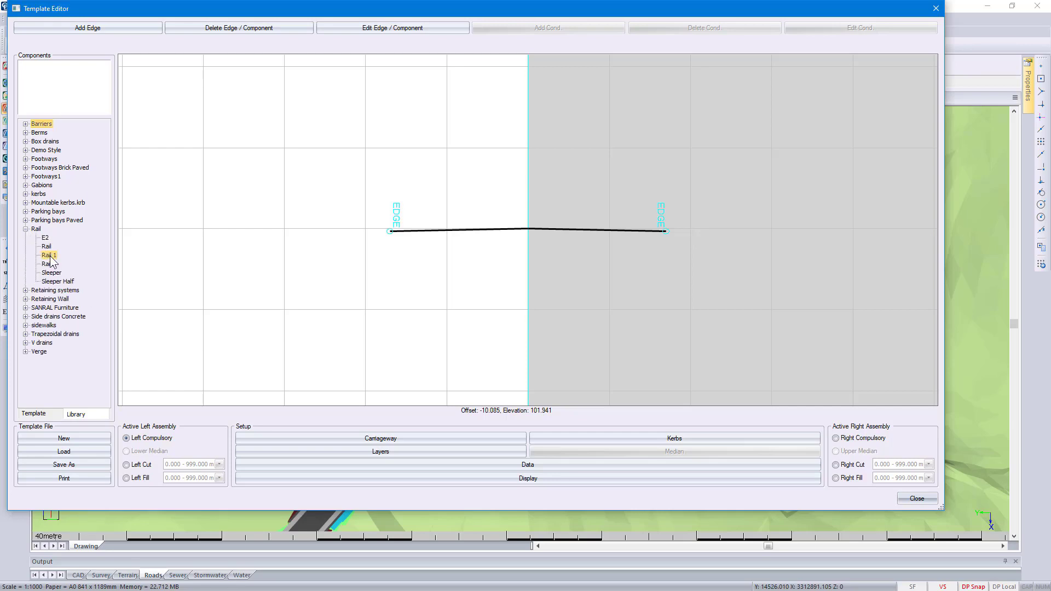
pyautogui.click(48, 256)
pyautogui.click(52, 266)
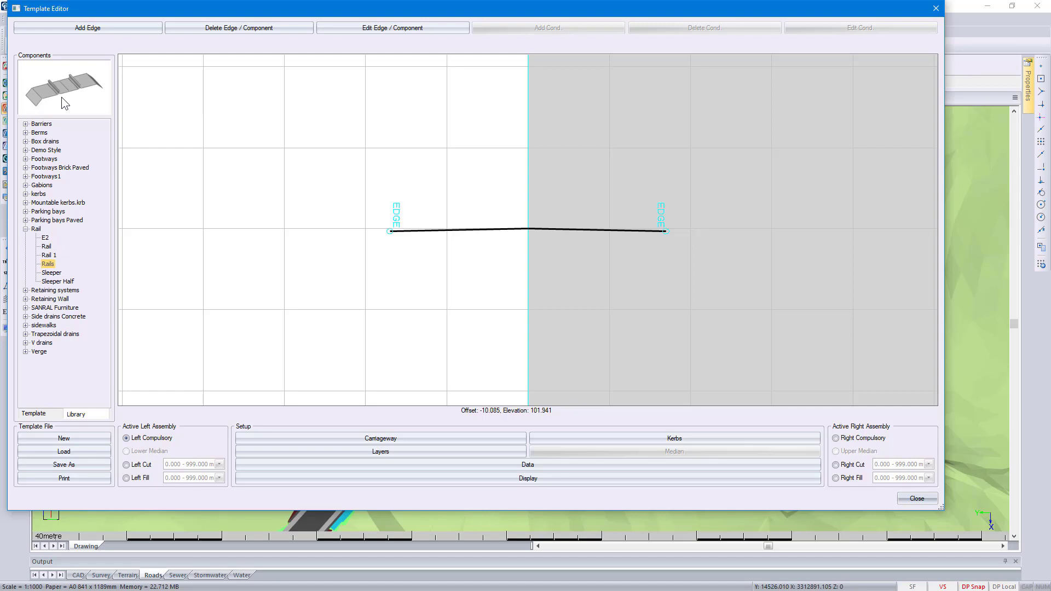
pyautogui.click(26, 230)
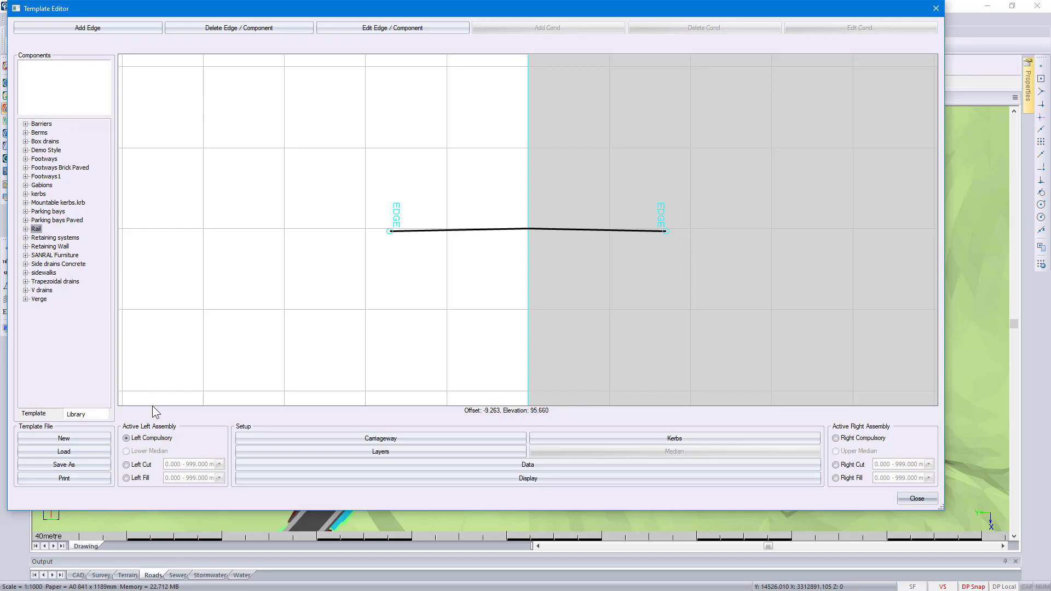
# Step: Add a SANRAL Channel kerb to the Left Cut assembly at the carriageway edge
pyautogui.click(143, 466)
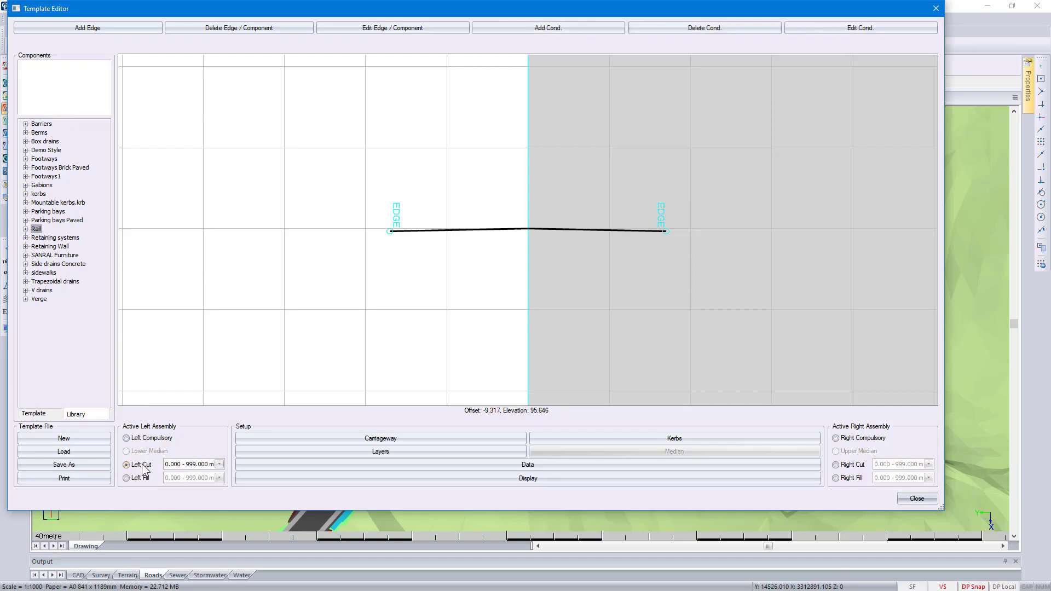
pyautogui.click(25, 193)
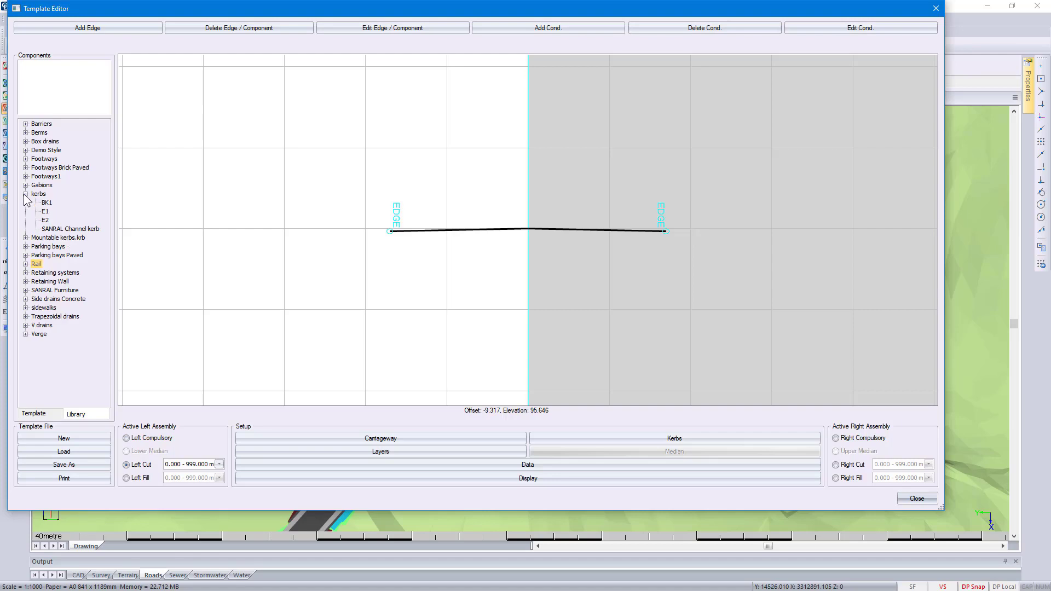
pyautogui.click(60, 229)
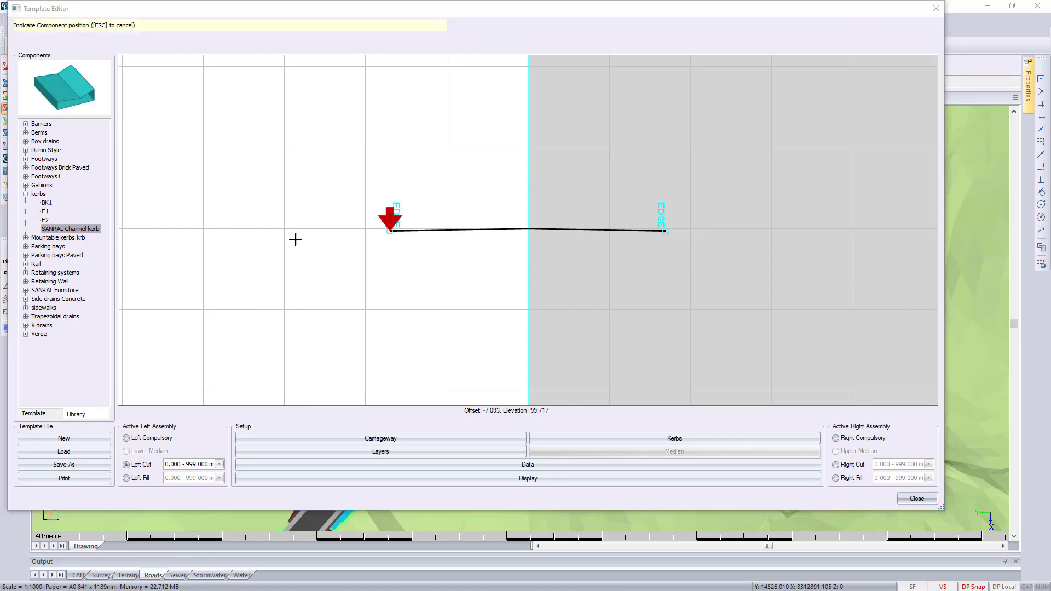
pyautogui.click(383, 232)
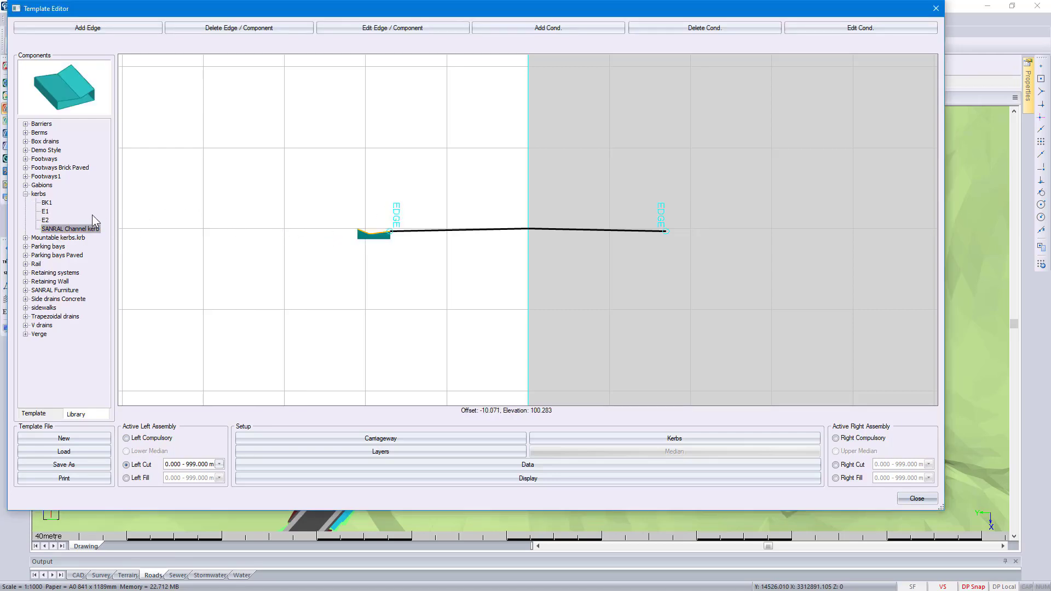
# Step: Add a brick paved 1.5m 4% Cut footway to the outer end of the channel kerb
pyautogui.click(25, 168)
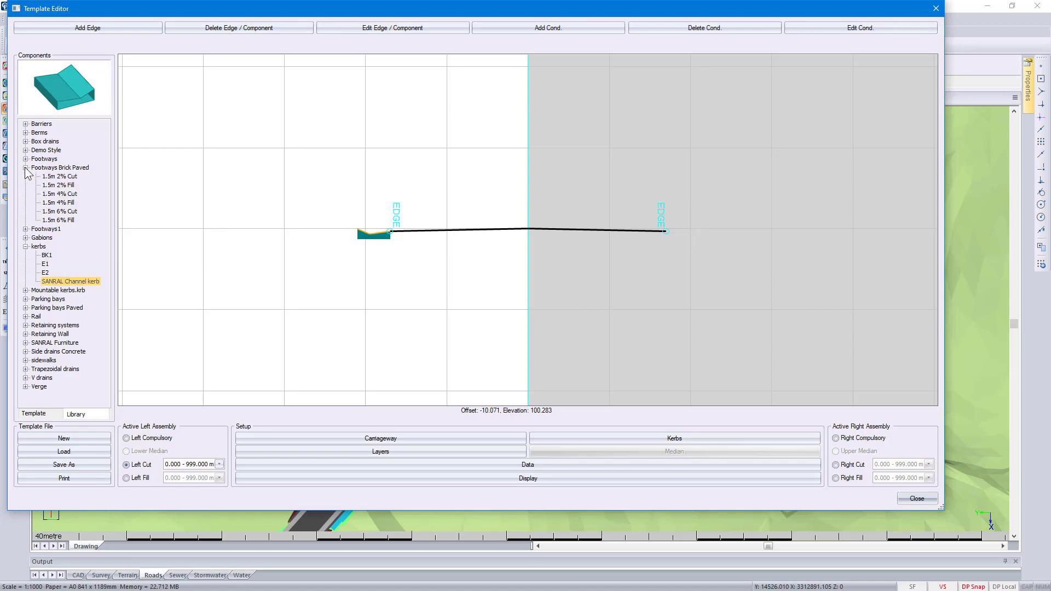
pyautogui.click(51, 195)
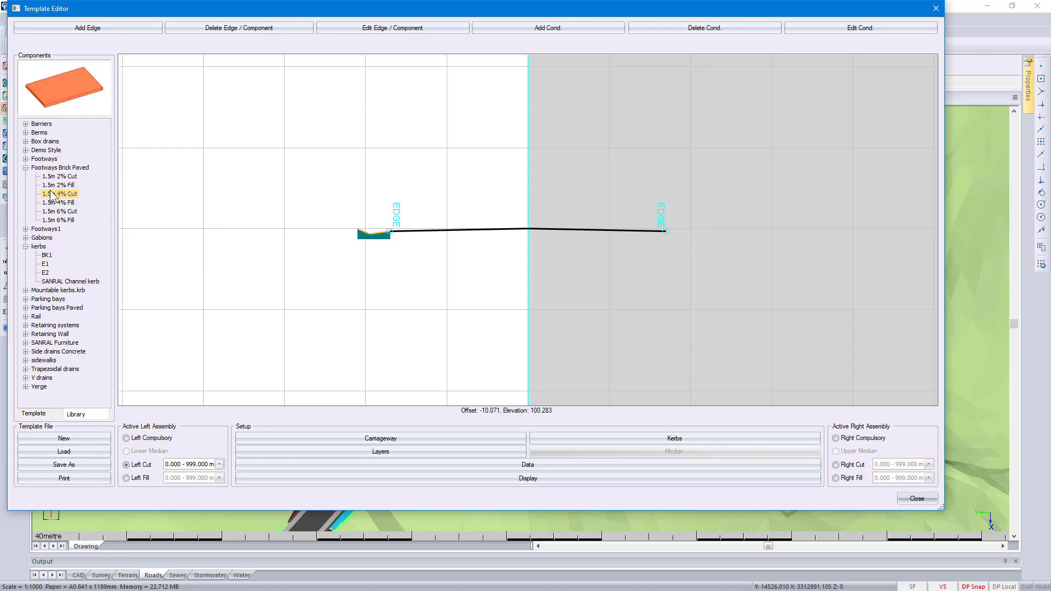
pyautogui.doubleClick(51, 193)
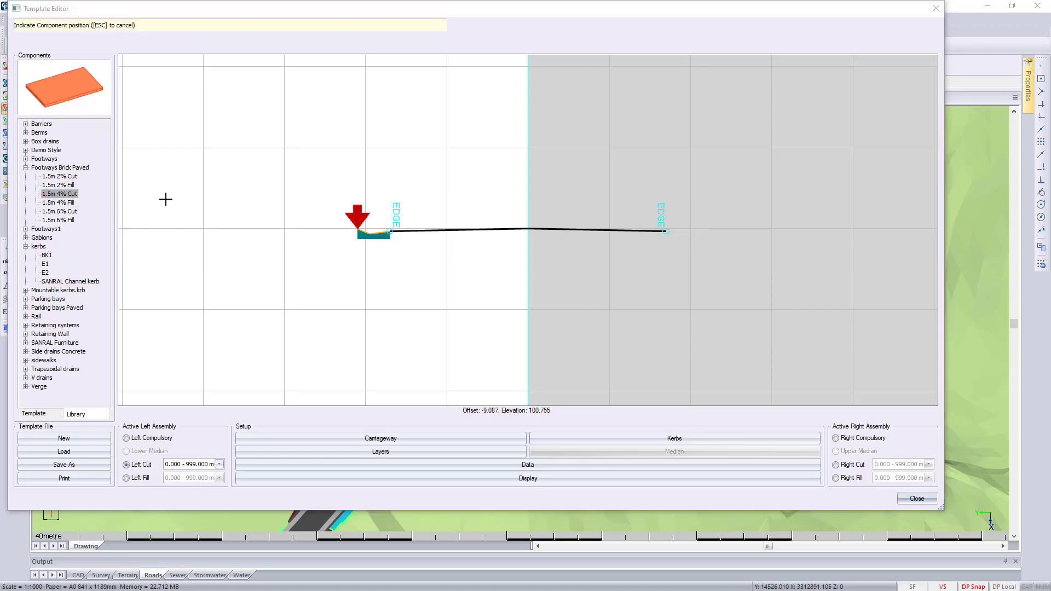
pyautogui.click(338, 226)
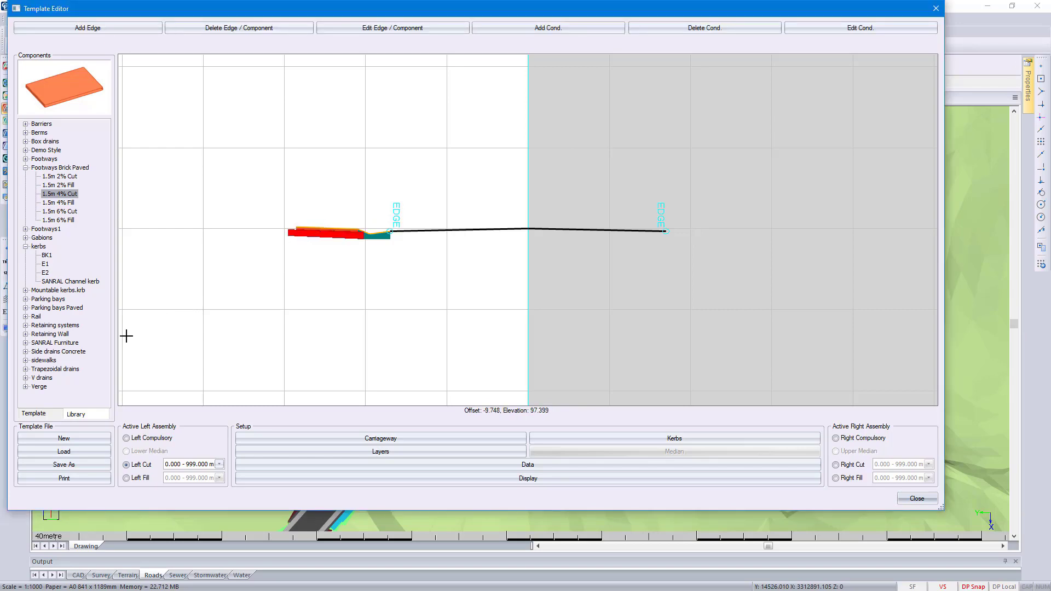
# Step: Add the SANRAL Furniture Guardrail at the outer end of the brick paved footway
pyautogui.click(25, 342)
pyautogui.click(53, 351)
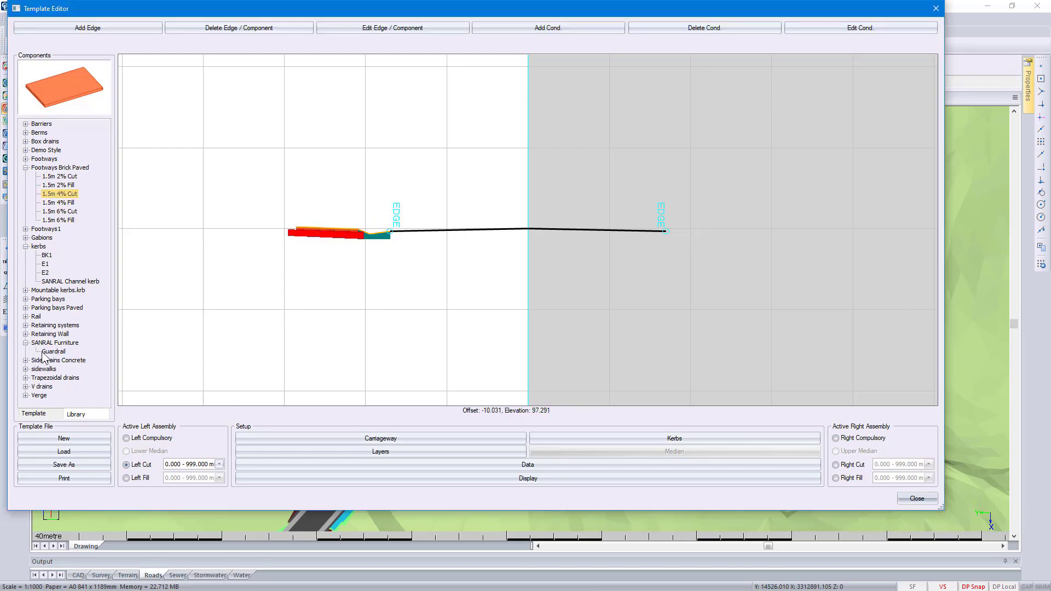
pyautogui.doubleClick(53, 351)
pyautogui.click(245, 254)
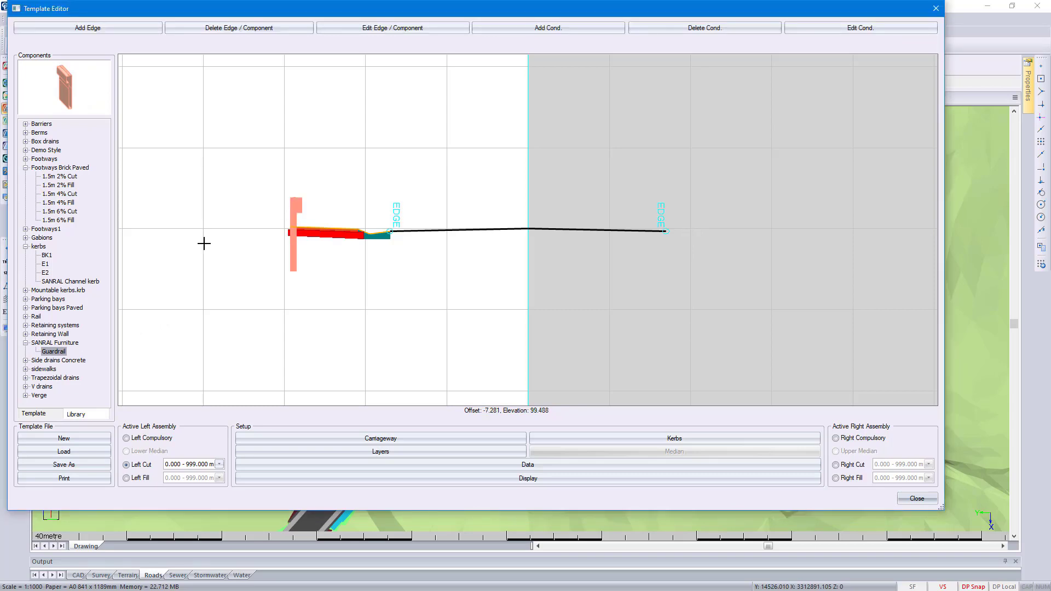
# Step: Add a plain 1.5m 4% Cut footway to the template beyond the guardrail
pyautogui.click(25, 159)
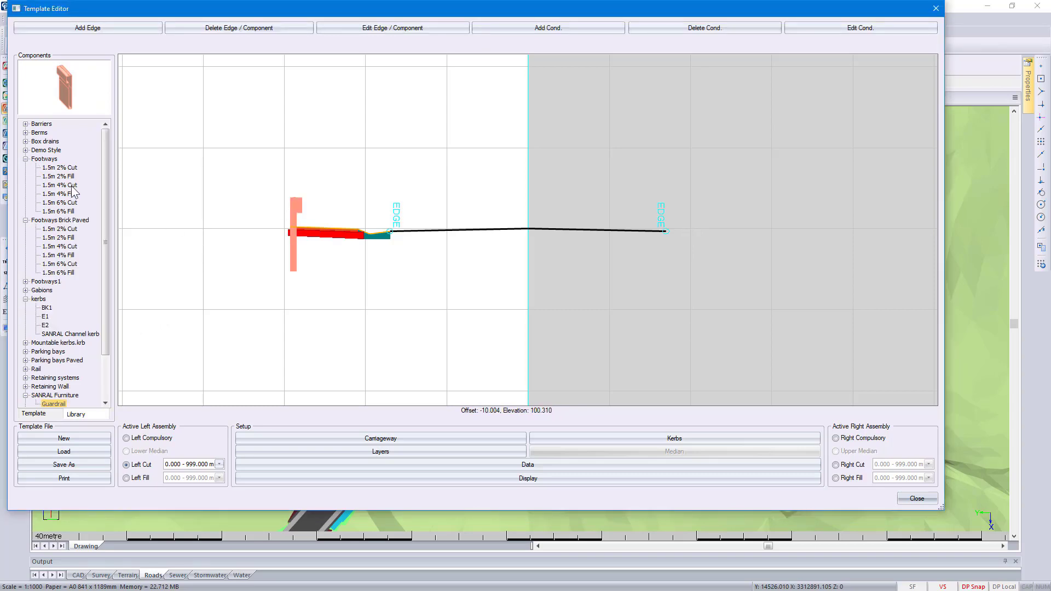
pyautogui.rightClick(74, 186)
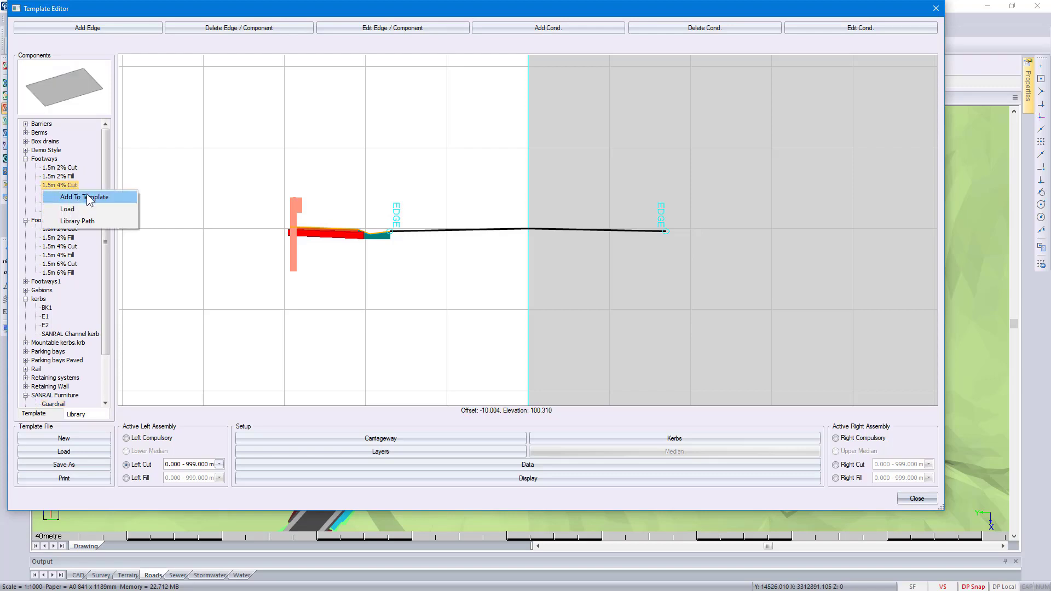
pyautogui.click(90, 198)
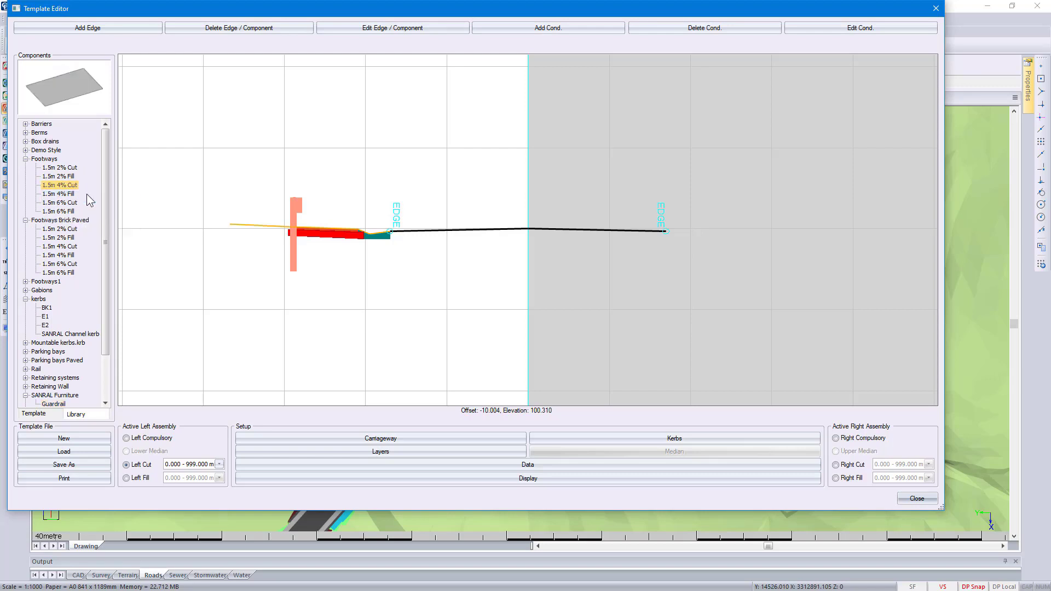
# Step: Stack two Gabion Ret 1.0 retaining components at the outer end of the plain footway
pyautogui.scroll(-2, 66, 246)
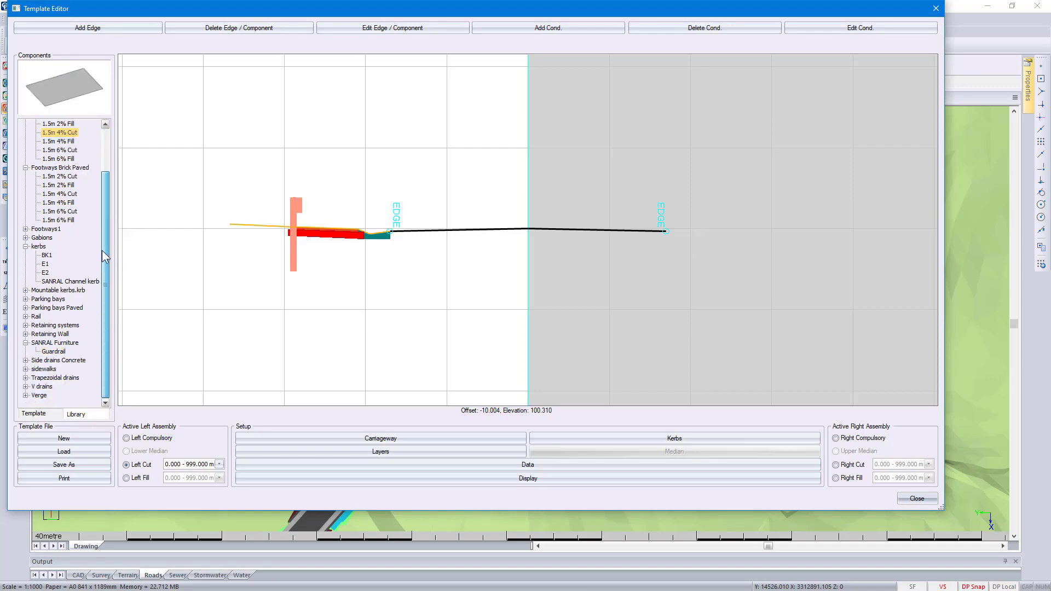
pyautogui.click(26, 325)
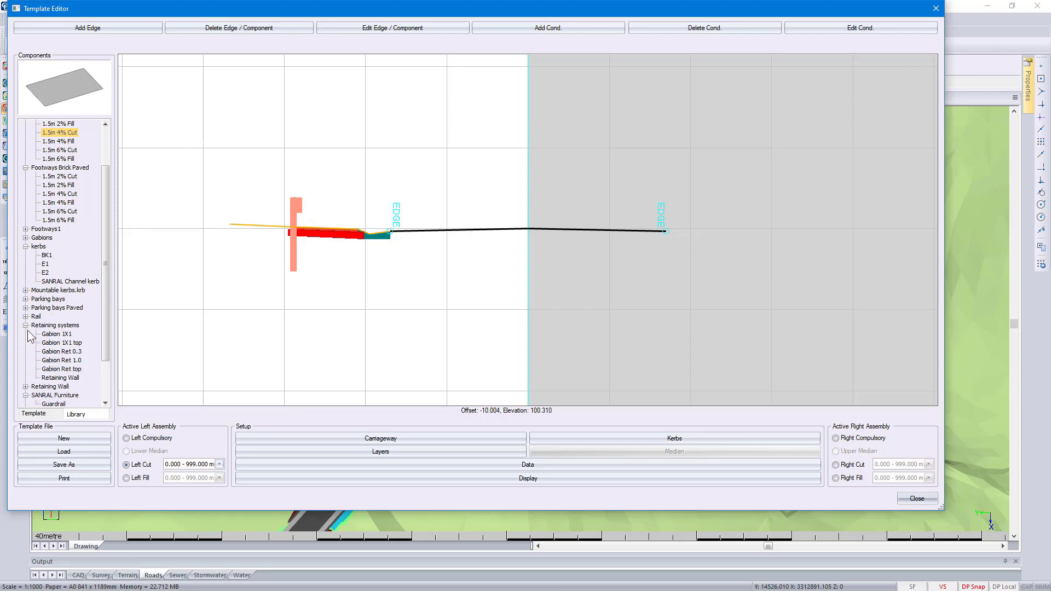
pyautogui.click(50, 361)
pyautogui.rightClick(49, 363)
pyautogui.click(66, 375)
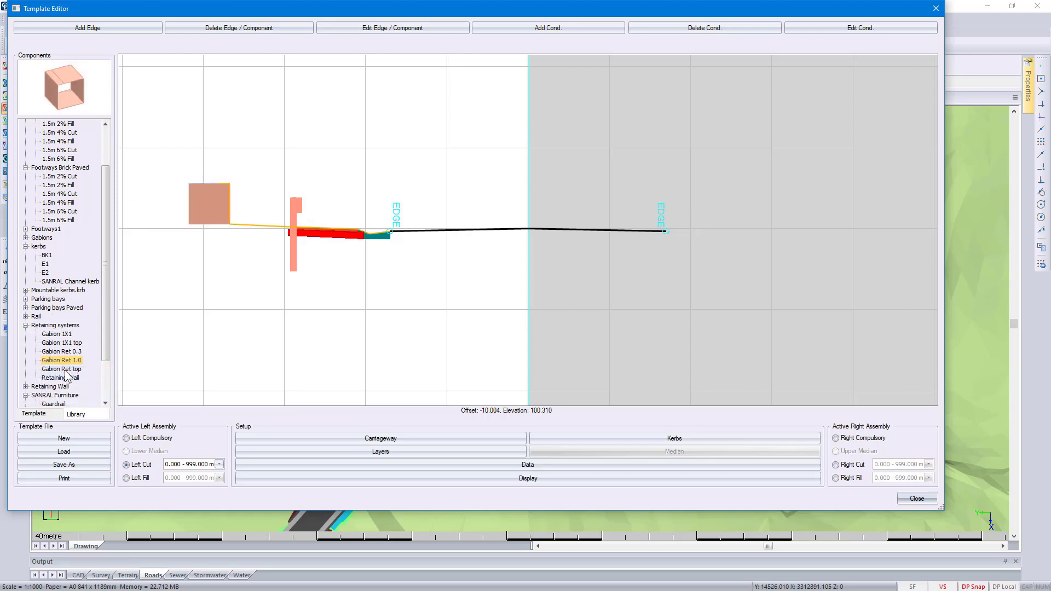
pyautogui.doubleClick(63, 362)
pyautogui.click(201, 174)
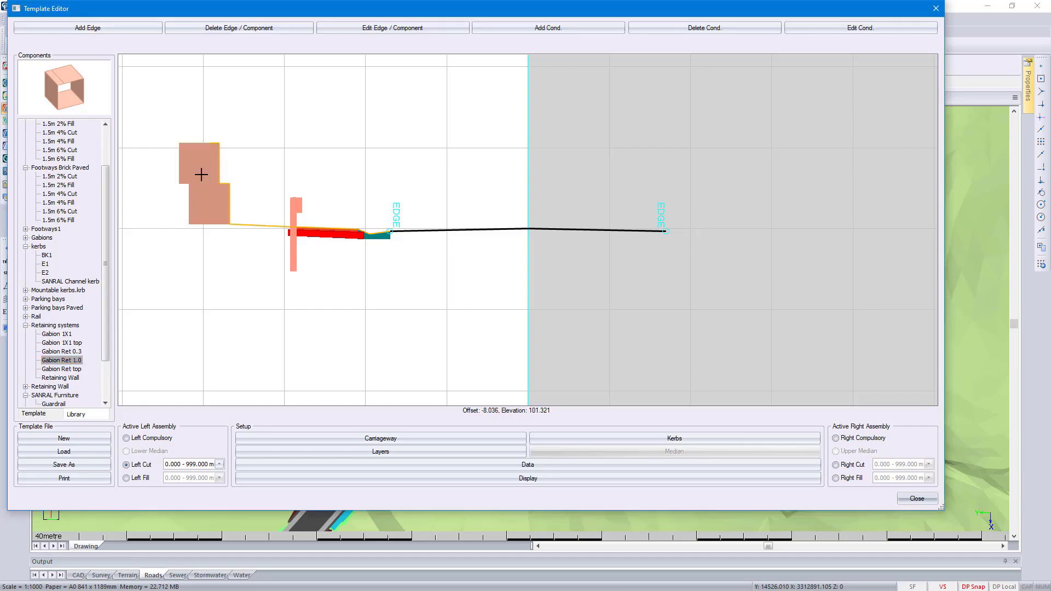
# Step: Cap the gabion stack with a Gabion Ret top component
pyautogui.click(71, 369)
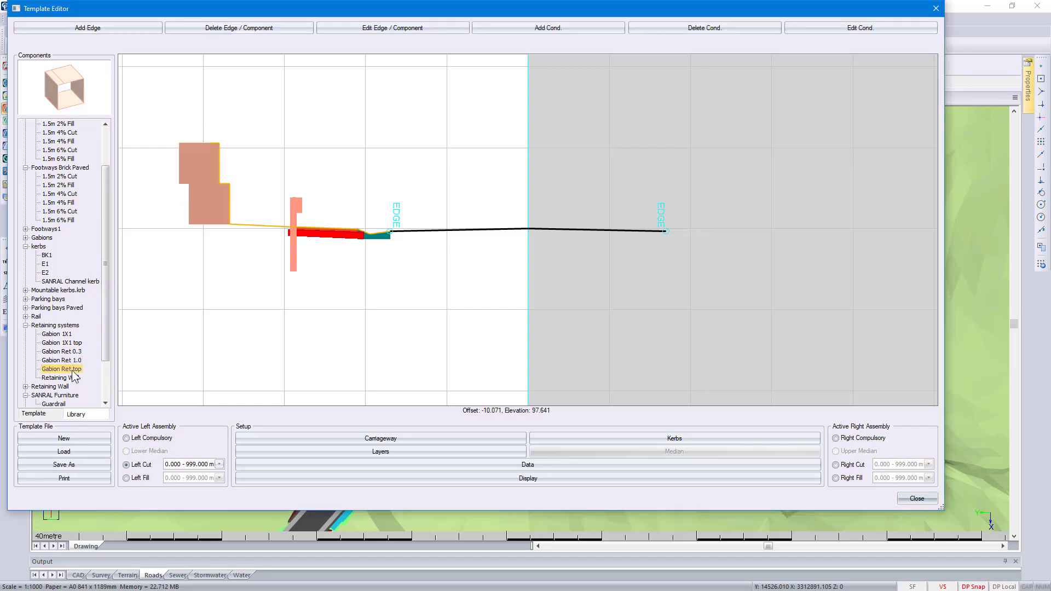
pyautogui.doubleClick(73, 371)
pyautogui.click(175, 129)
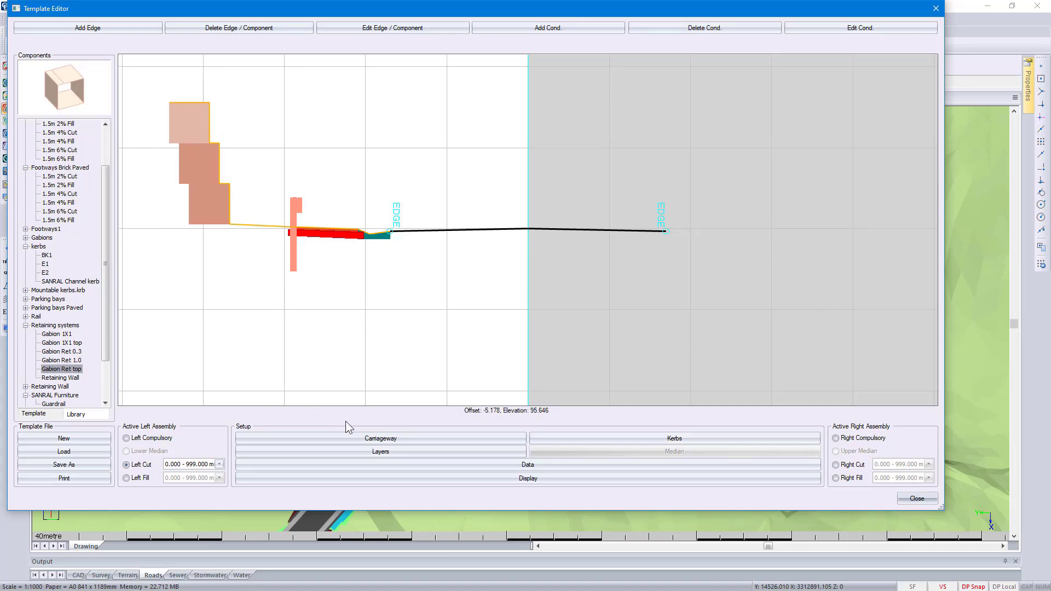
# Step: Change the template carriageway type to Dual Crowned
pyautogui.click(366, 440)
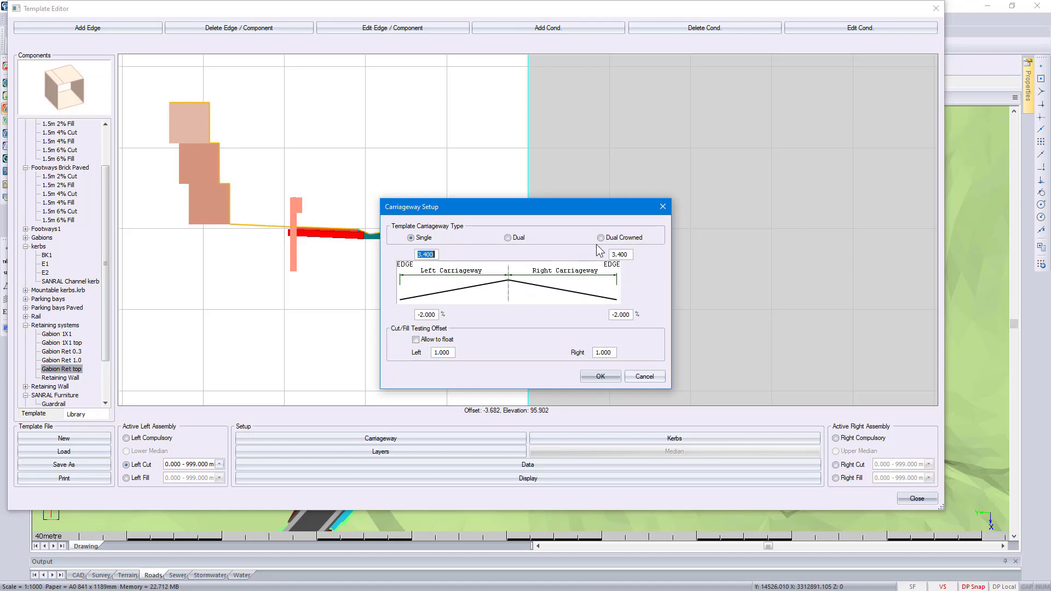
pyautogui.click(613, 237)
pyautogui.click(602, 376)
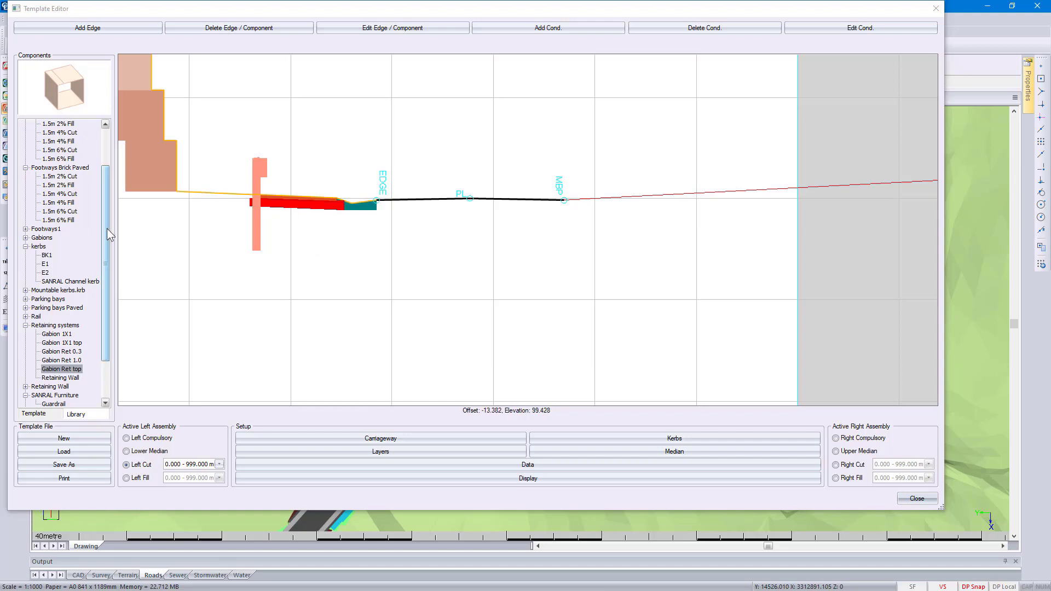
# Step: Add a New Jersey Barrier to the Lower Median assembly at the median edge
pyautogui.scroll(3, 60, 219)
pyautogui.click(60, 133)
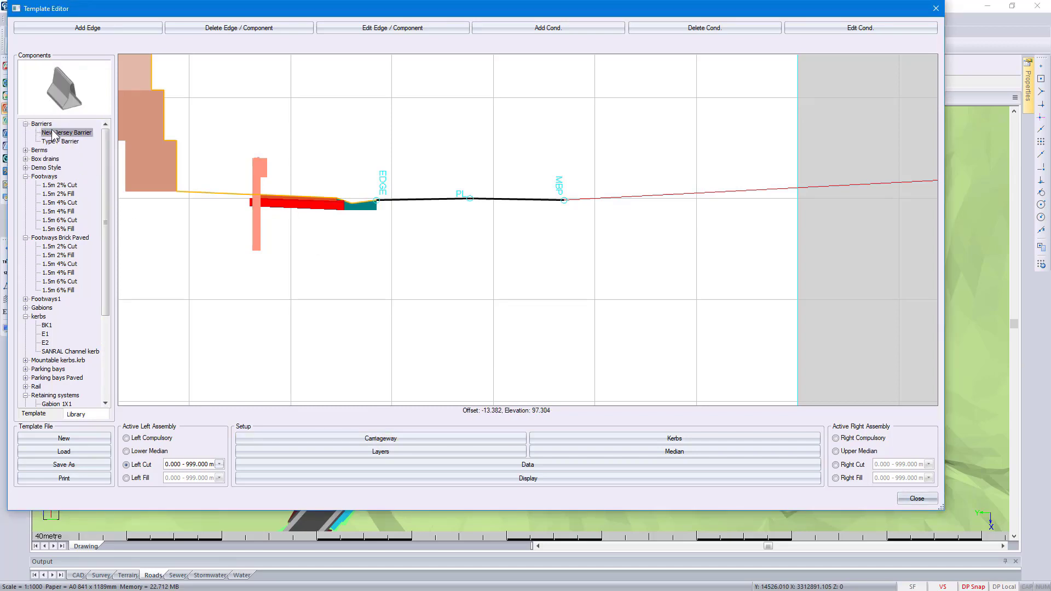
pyautogui.click(127, 451)
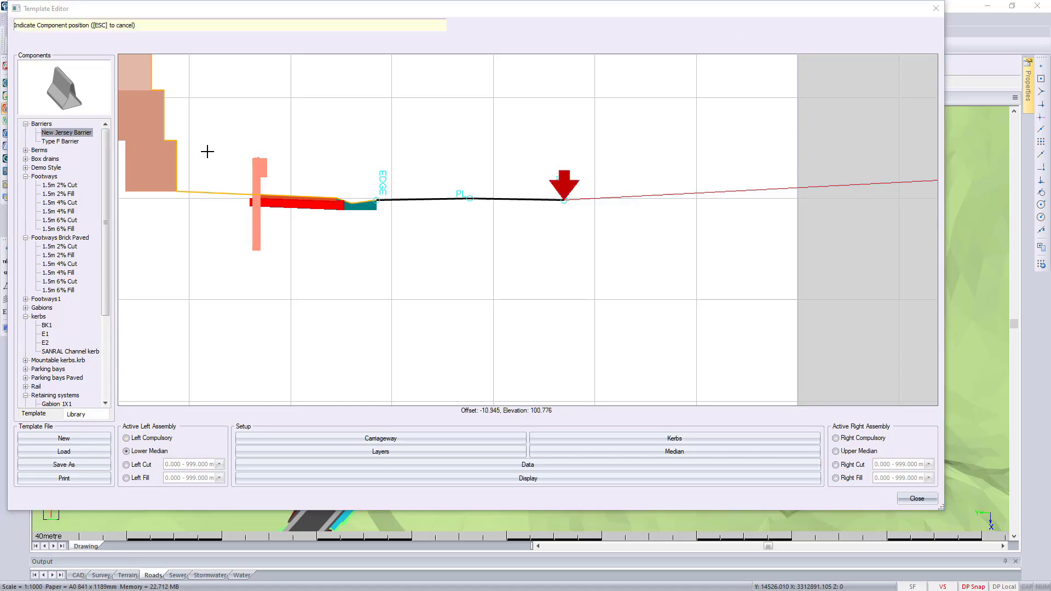
pyautogui.click(523, 189)
# Step: Add a SANRAL 900 Trap drain to the lower median beside the New Jersey barrier
pyautogui.scroll(-5, 66, 328)
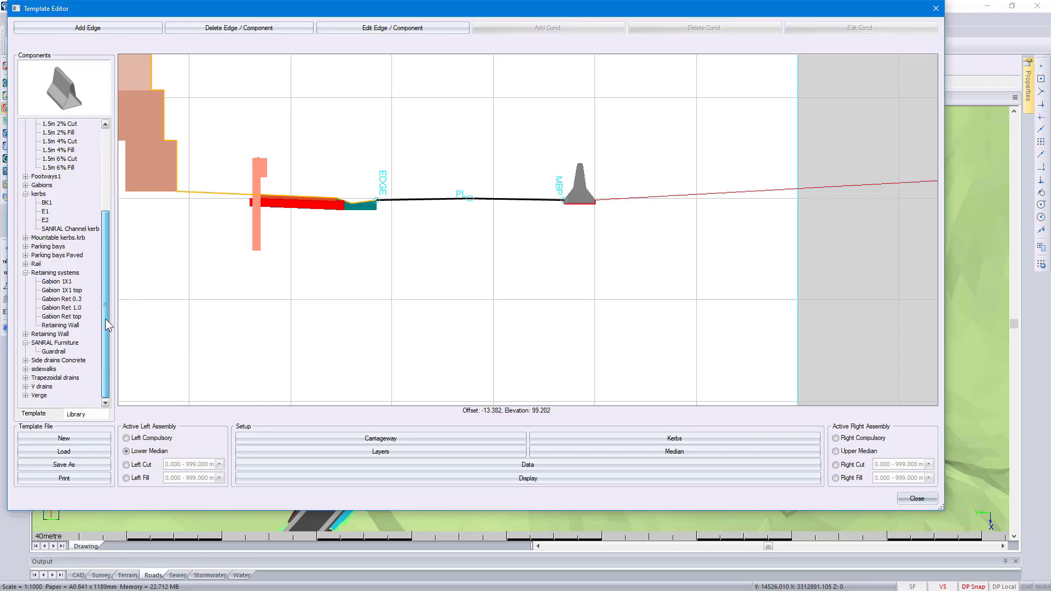
pyautogui.click(55, 378)
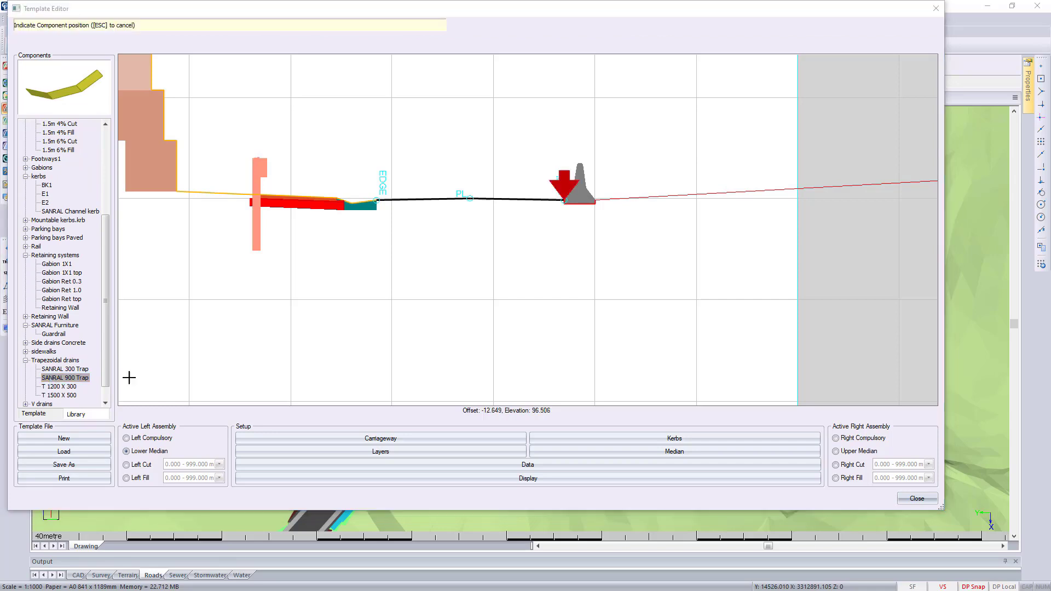
pyautogui.click(586, 200)
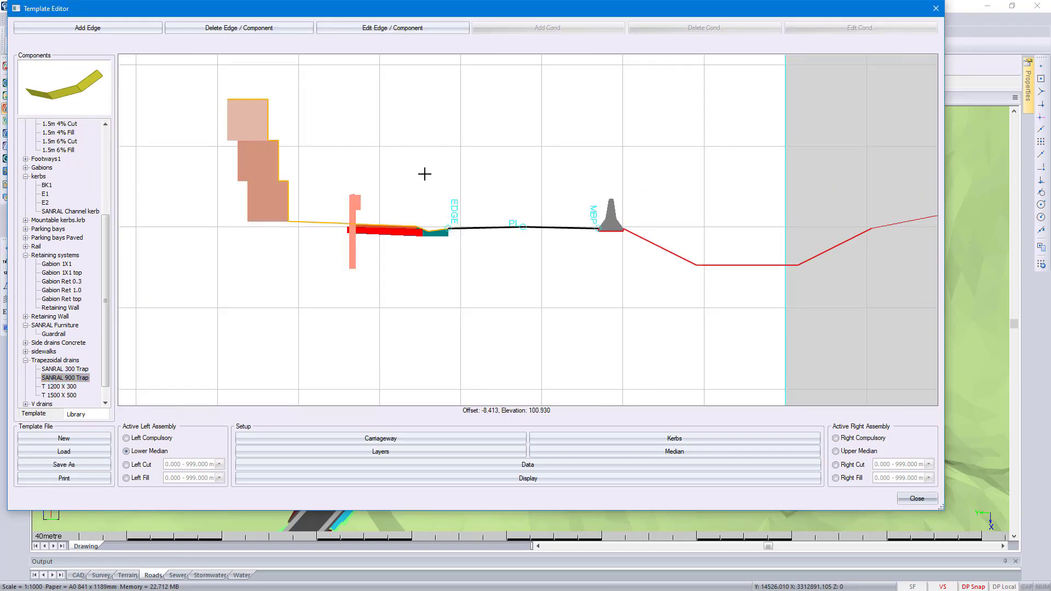
# Step: Delete the trapezoidal drain from the lower median and the three stacked gabions from the Left Cut assembly
pyautogui.click(271, 28)
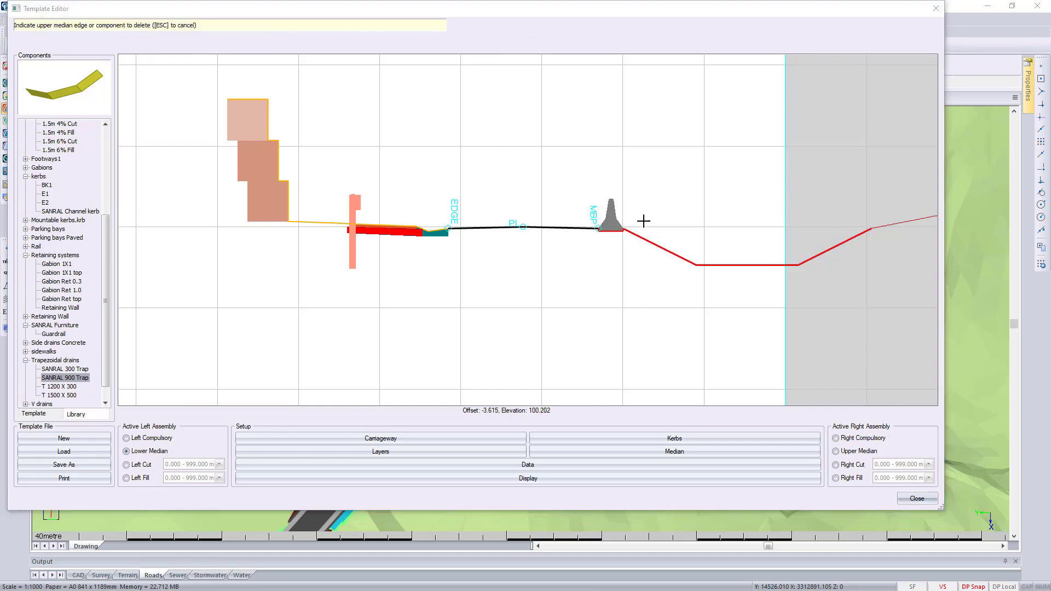
pyautogui.click(674, 243)
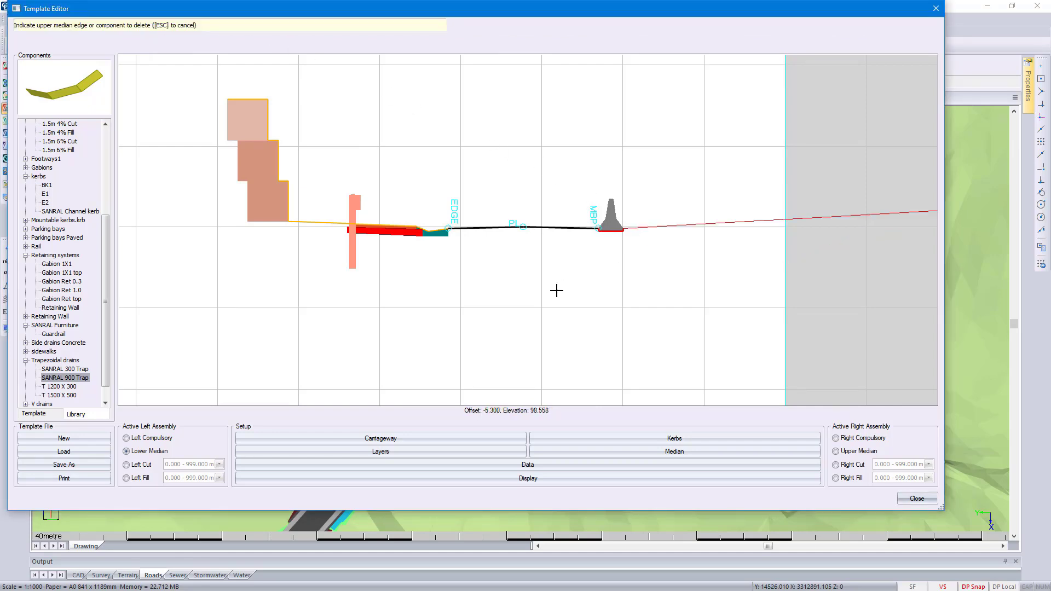
pyautogui.click(137, 468)
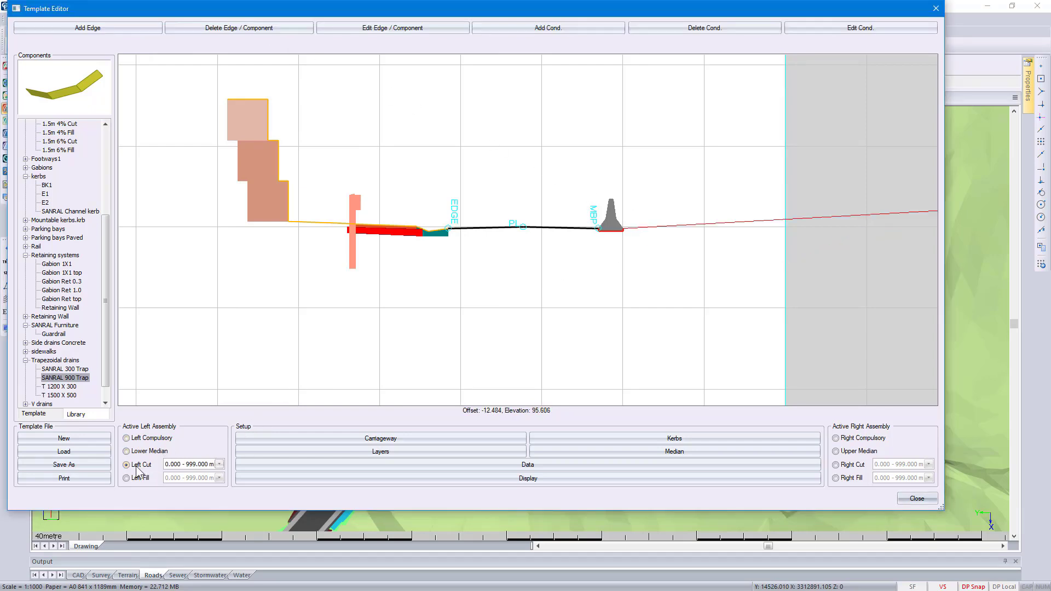
pyautogui.click(207, 29)
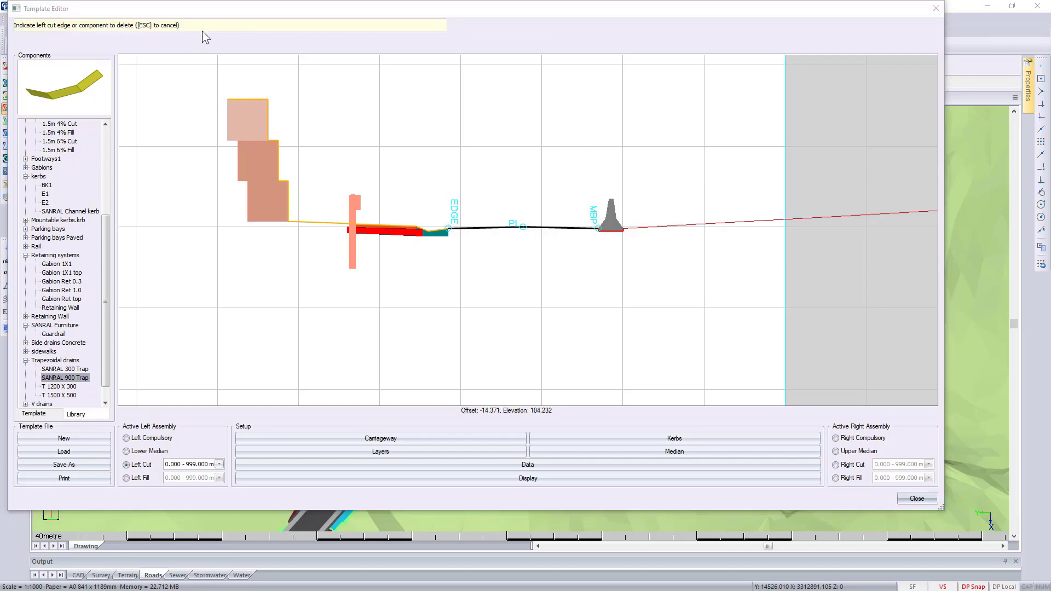
pyautogui.click(237, 98)
pyautogui.click(257, 134)
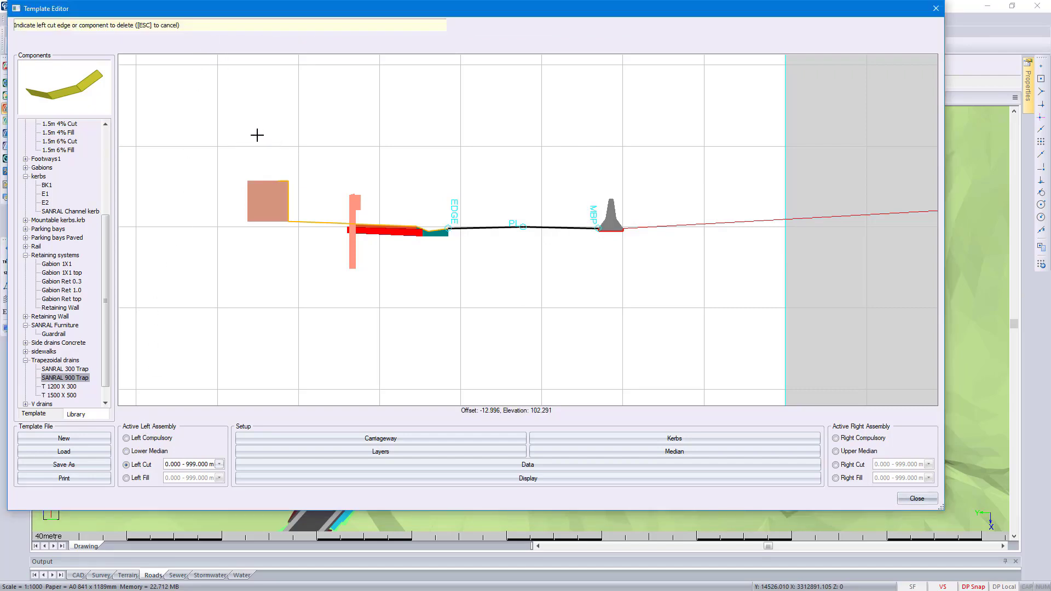
pyautogui.click(269, 175)
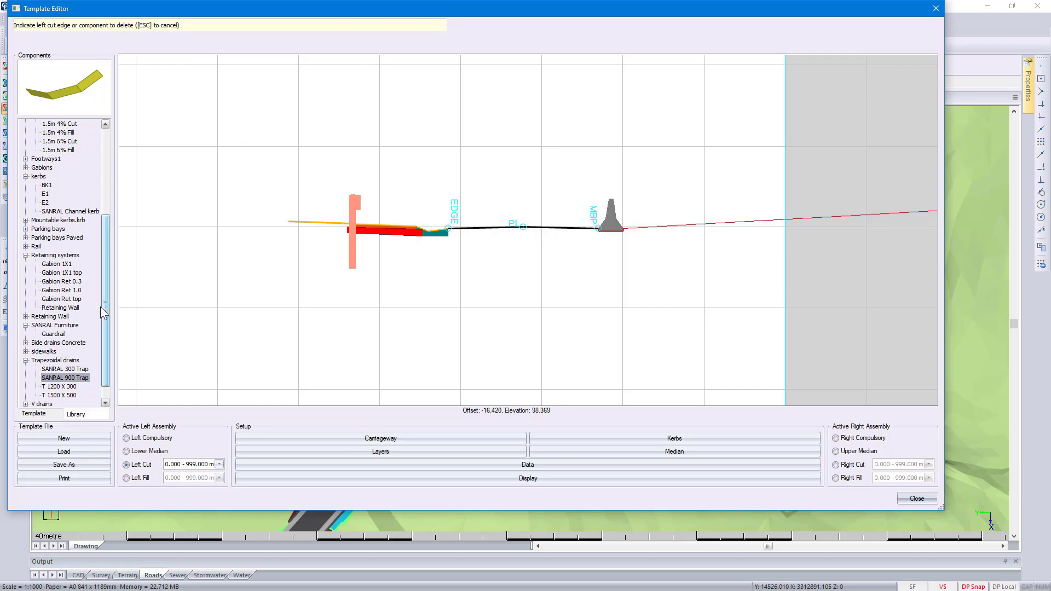
# Step: Add a Retaining Wall Cut component to the outer end of the Left Cut assembly
pyautogui.click(25, 317)
pyautogui.click(65, 334)
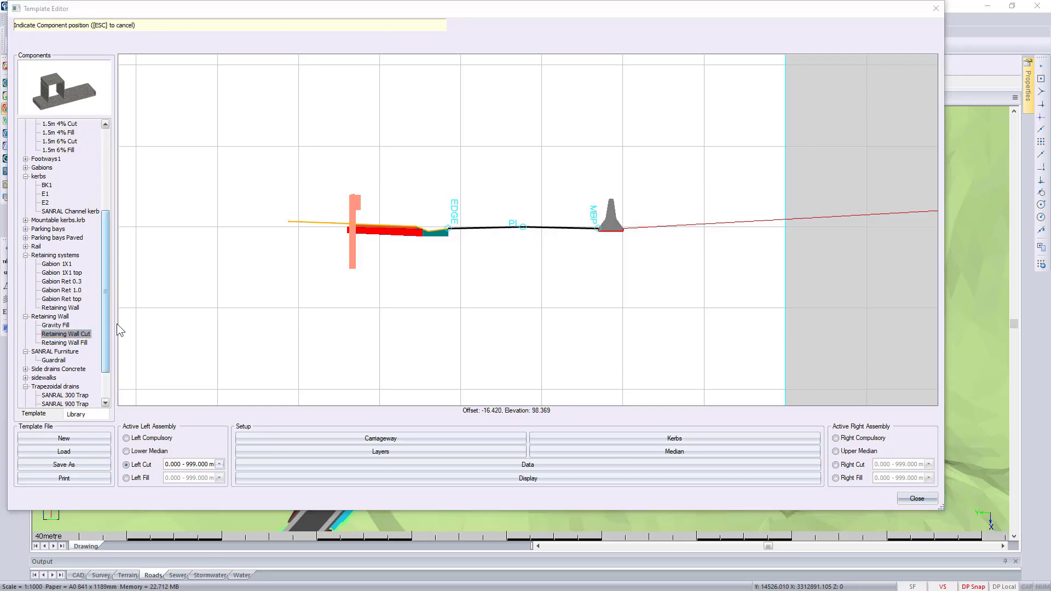
pyautogui.click(175, 276)
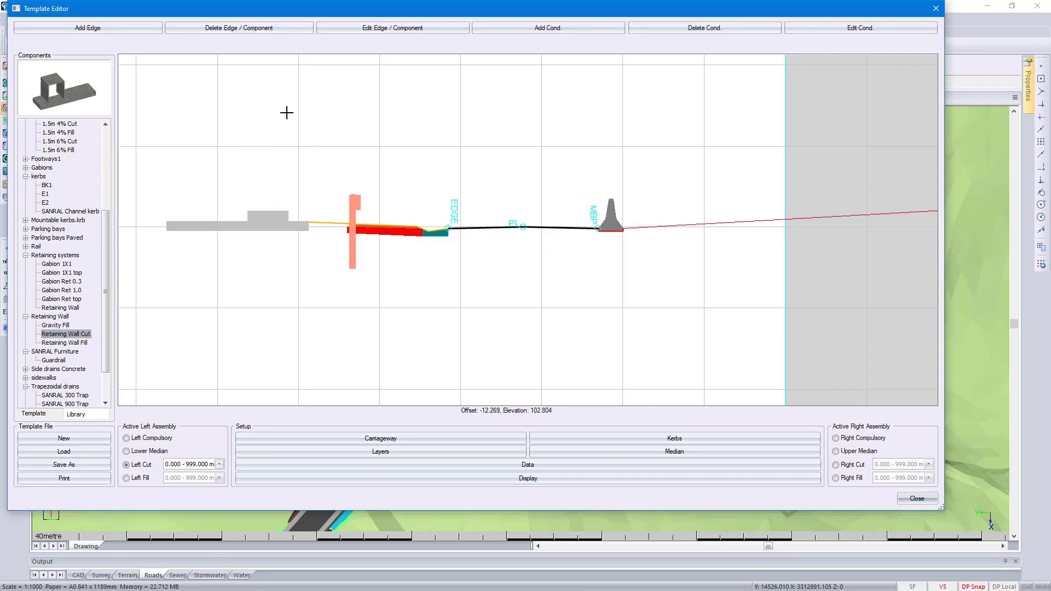
# Step: Draw a near-horizontal test ground line above the template at about elevation 105.2, starting at about offset -24.4 and spanning past the retaining wall
pyautogui.scroll(-3, 286, 113)
pyautogui.rightClick(444, 190)
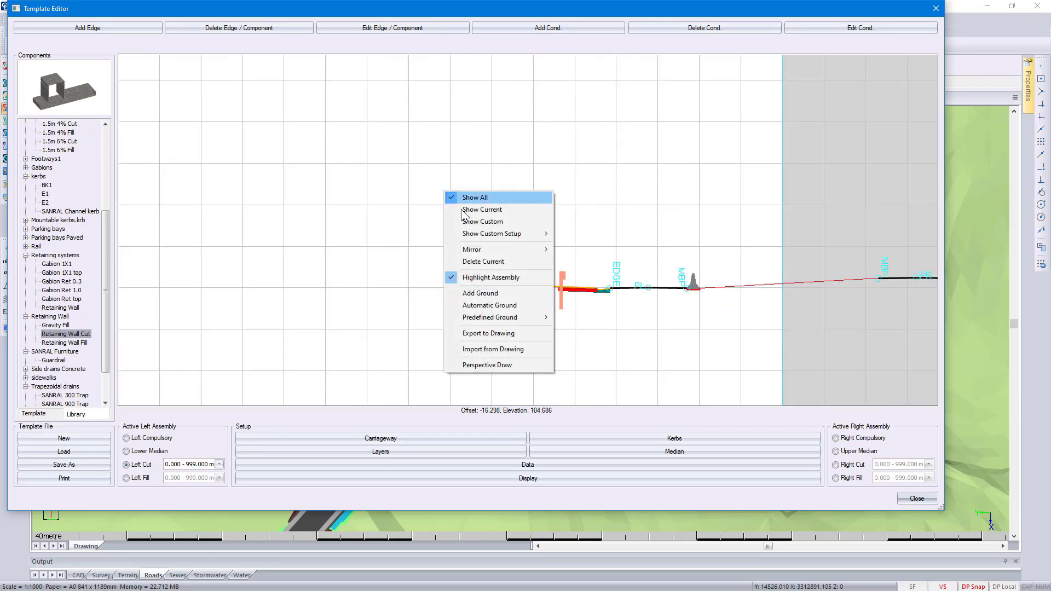
pyautogui.click(485, 290)
pyautogui.click(274, 179)
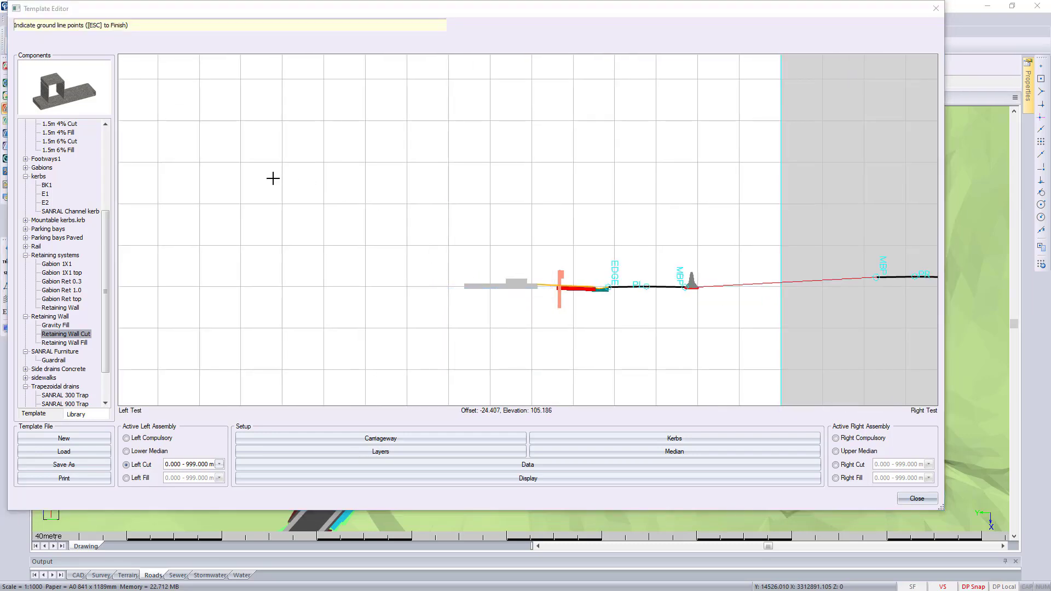
pyautogui.click(725, 181)
pyautogui.press('Escape')
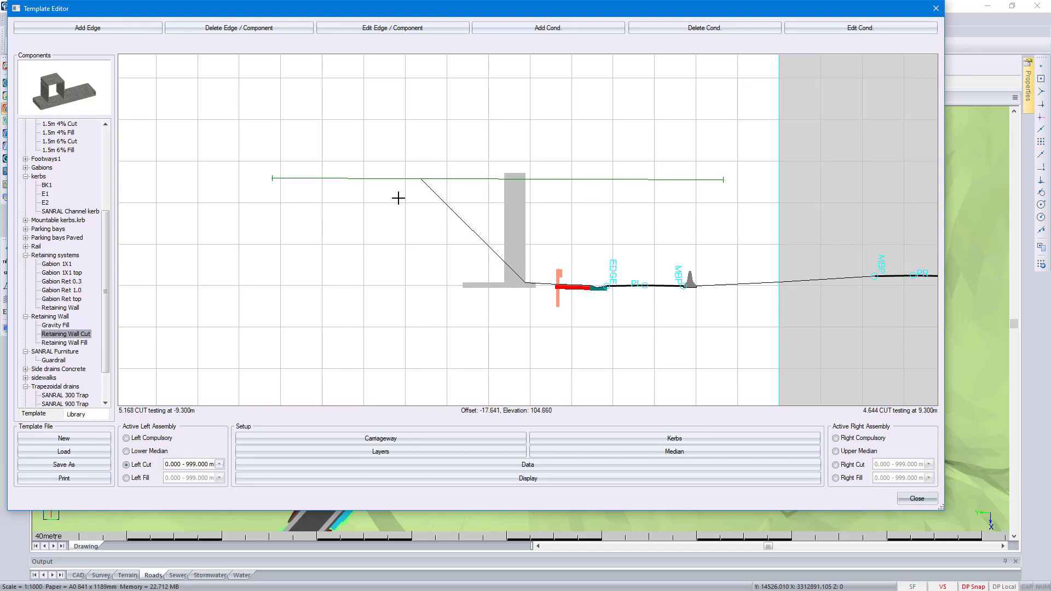
# Step: Examine the geometry definition of the template's Retaining Wall Cut component
pyautogui.click(44, 415)
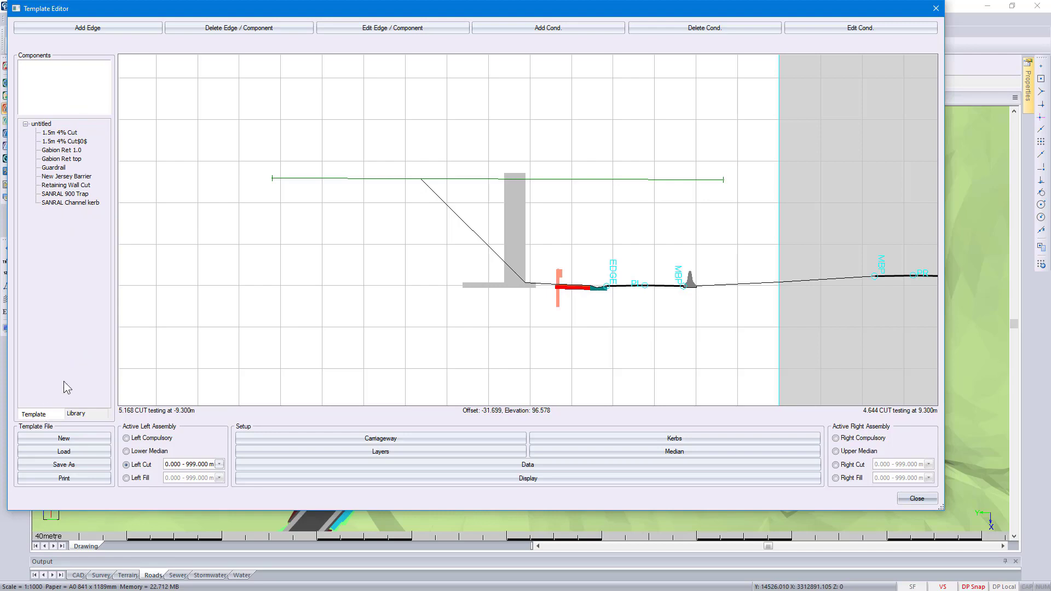
pyautogui.click(75, 160)
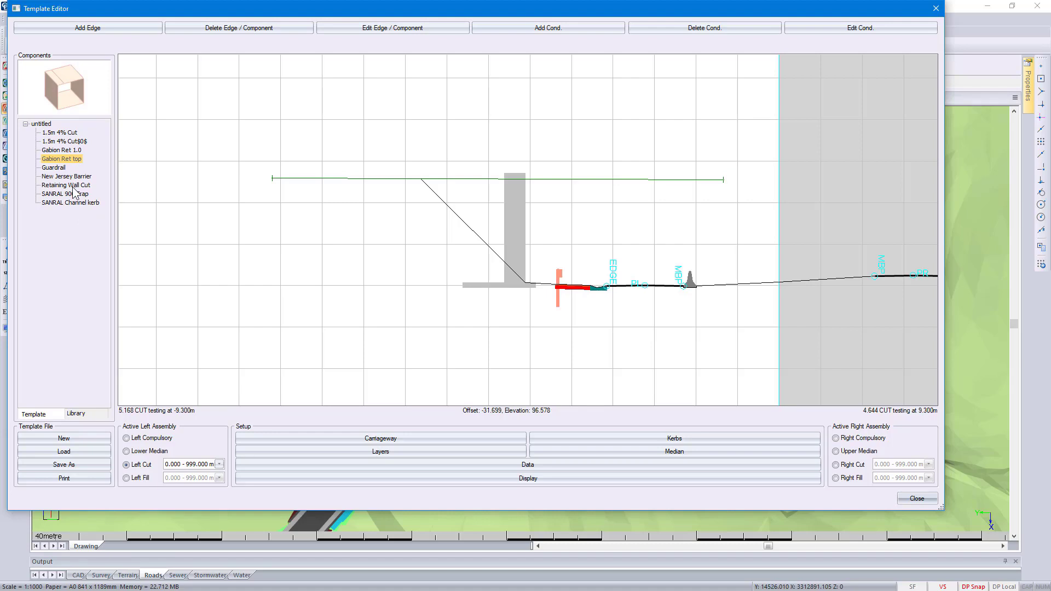
pyautogui.click(75, 186)
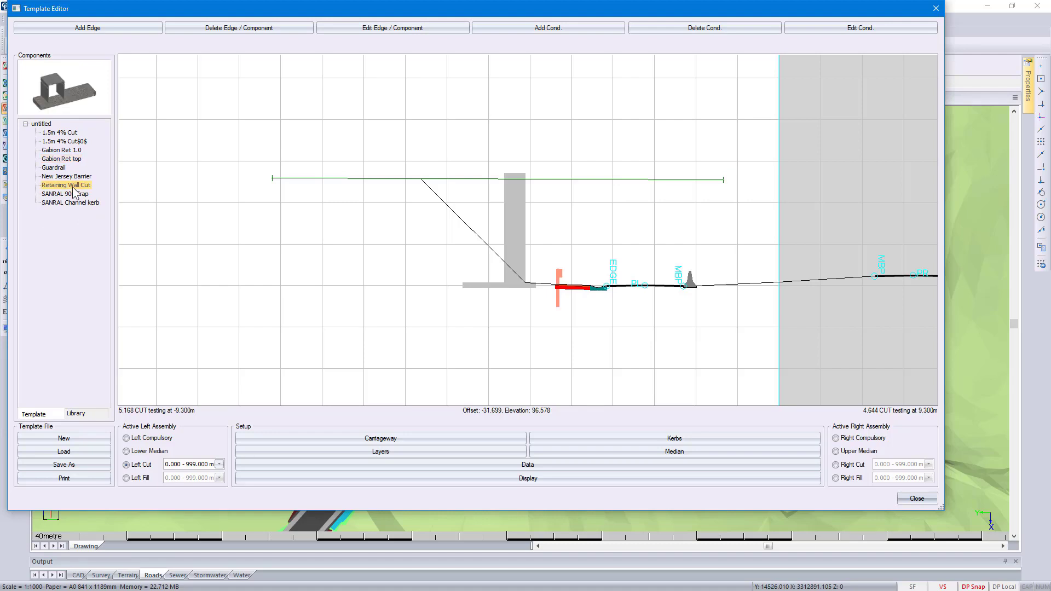
pyautogui.rightClick(75, 192)
pyautogui.click(82, 211)
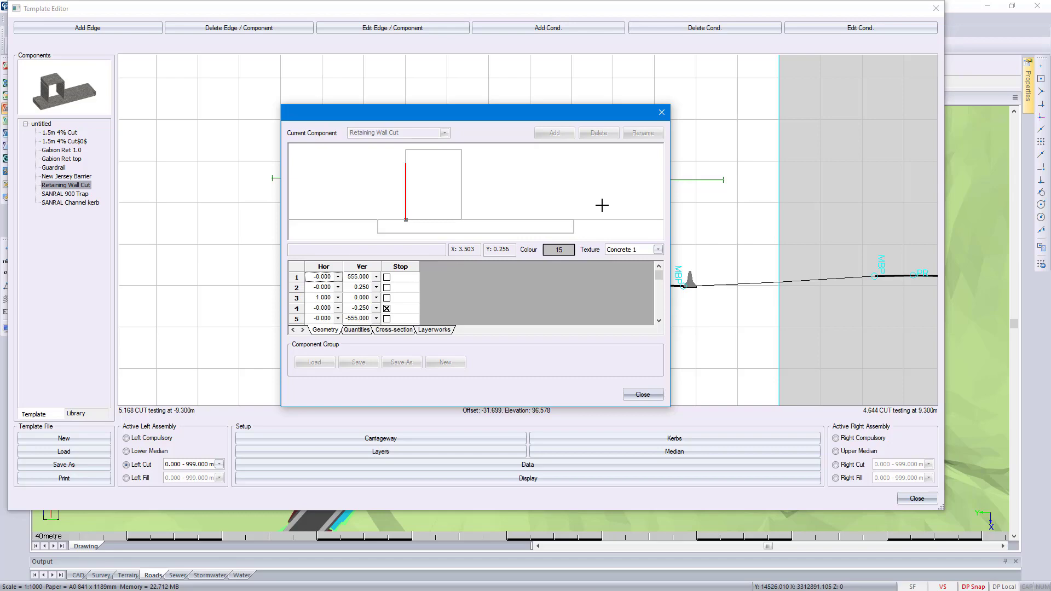
pyautogui.click(637, 394)
# Step: Close the Template Editor without saving the template, and open the Component Editor beside the retaining wall drawing
pyautogui.click(917, 498)
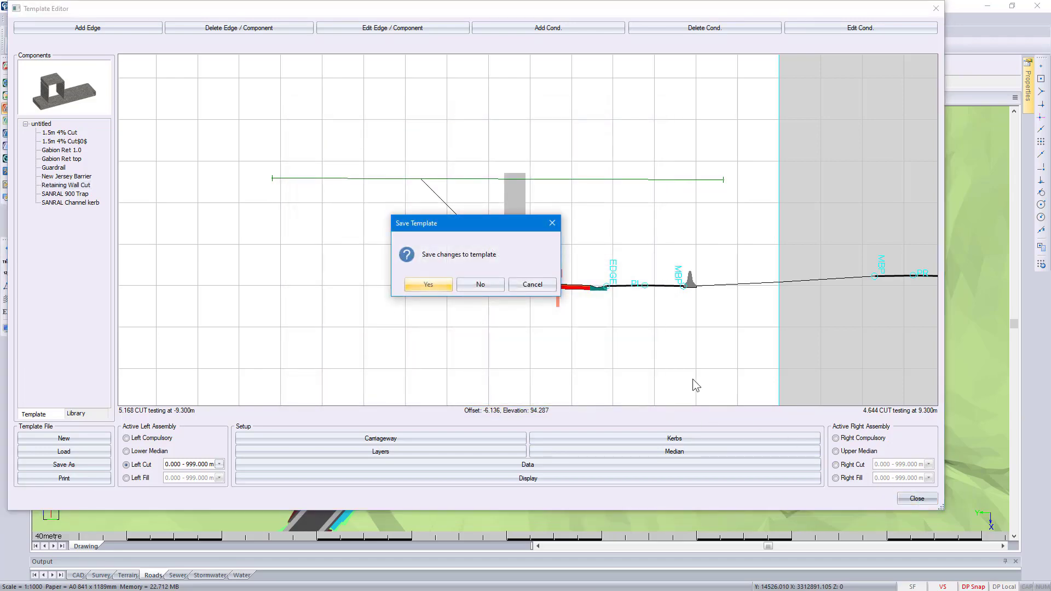
pyautogui.click(487, 285)
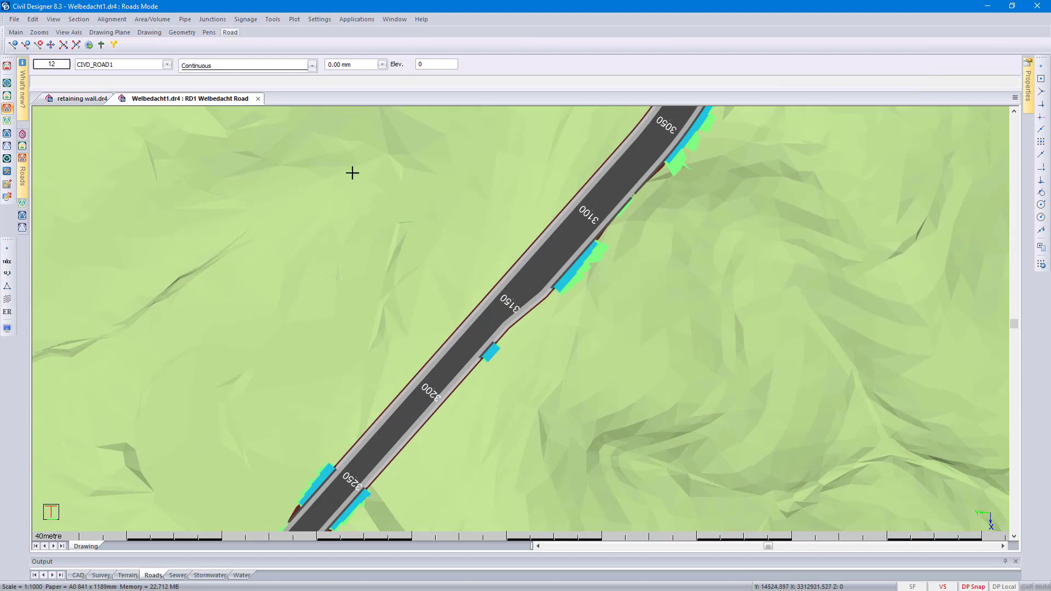
pyautogui.click(81, 99)
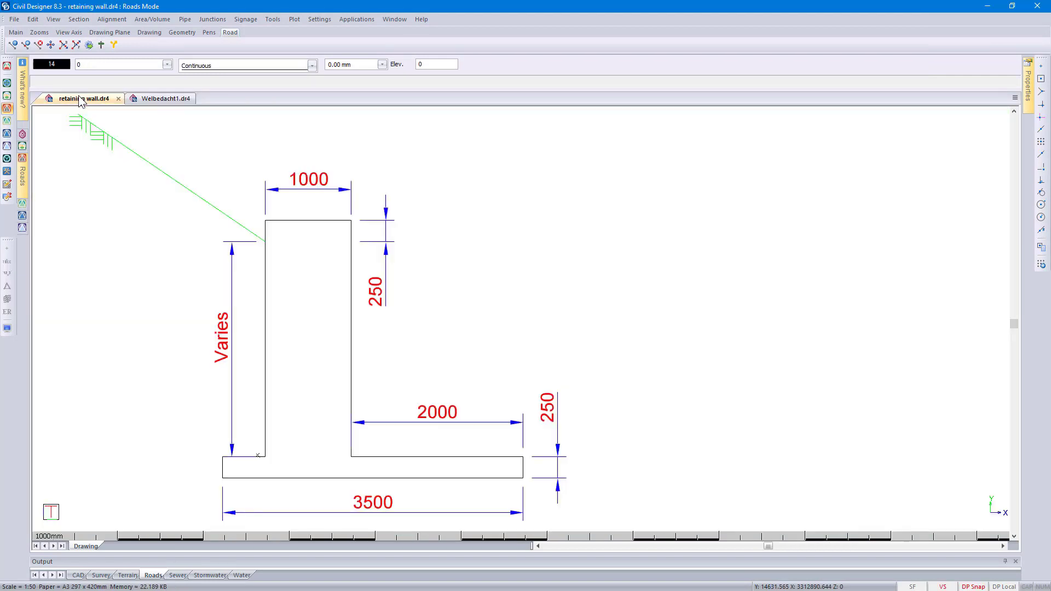
pyautogui.click(273, 20)
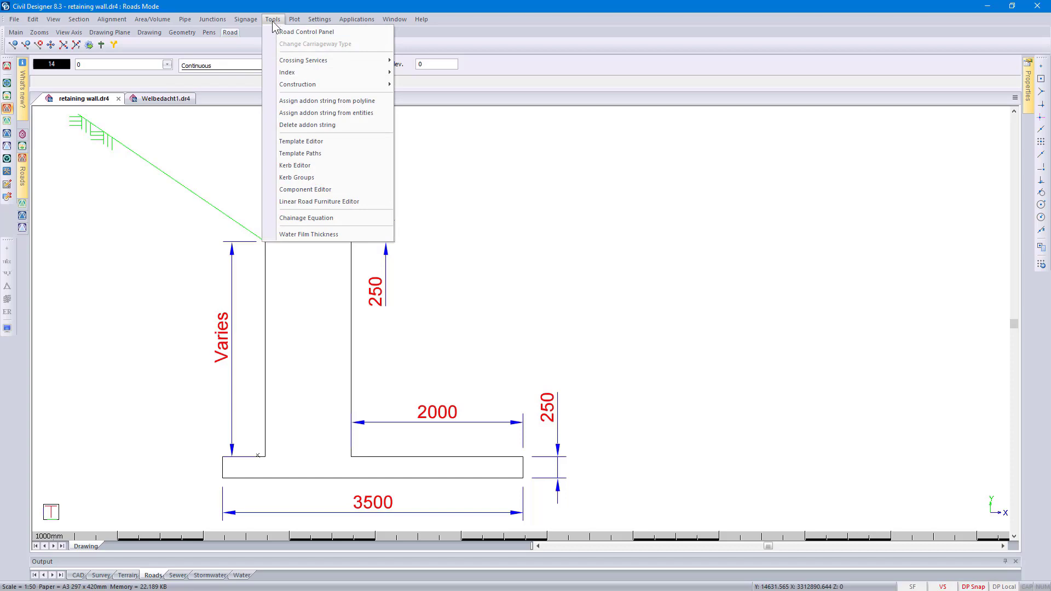
pyautogui.click(318, 190)
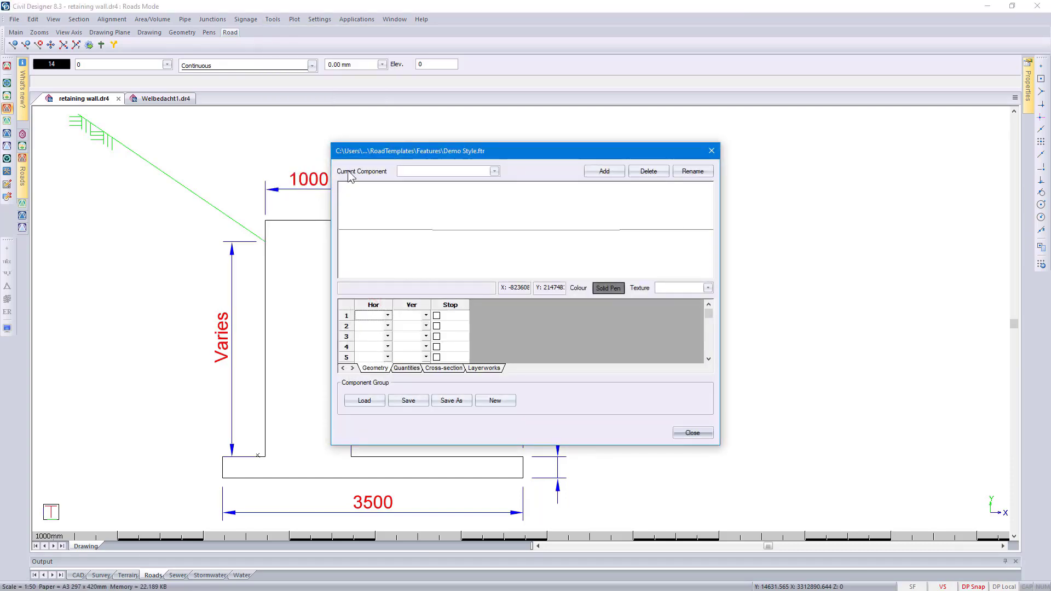
pyautogui.moveTo(353, 152); pyautogui.dragTo(636, 121)
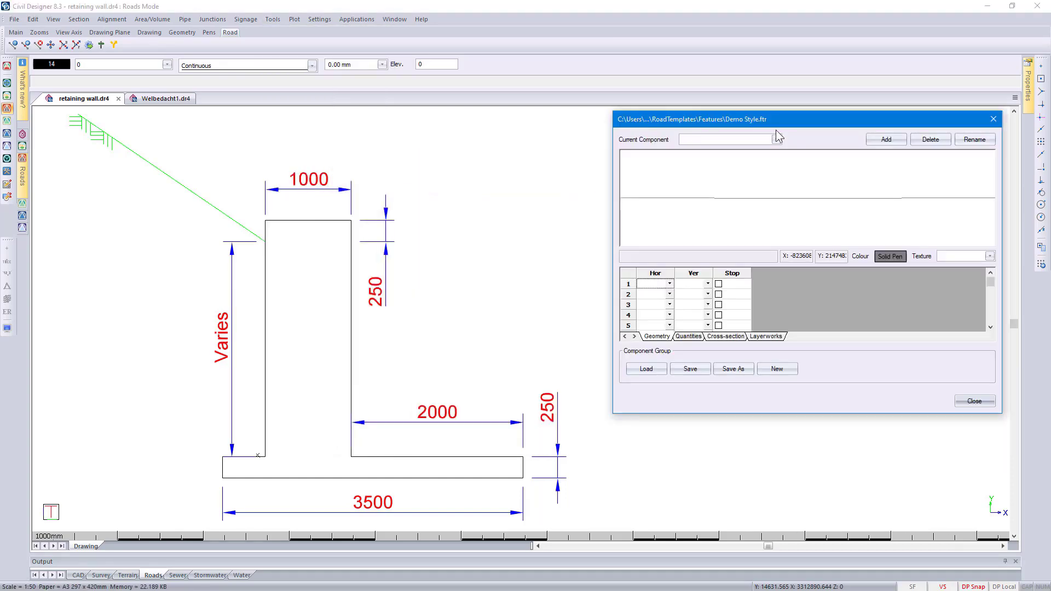
# Step: Add a new component named Demo Drain to the component group
pyautogui.click(875, 140)
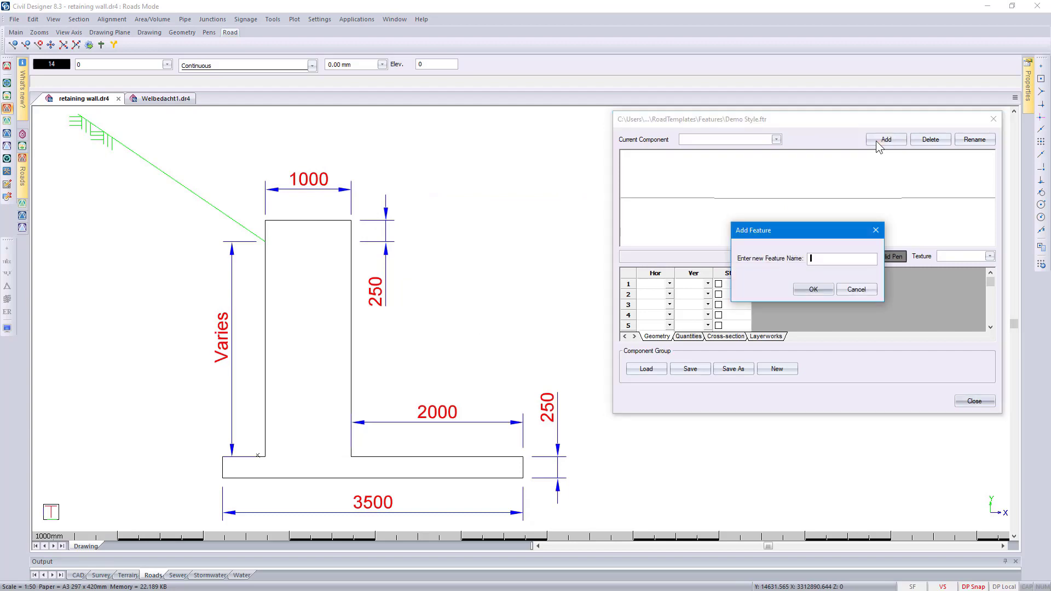
pyautogui.write('Demo Drain')
pyautogui.click(815, 293)
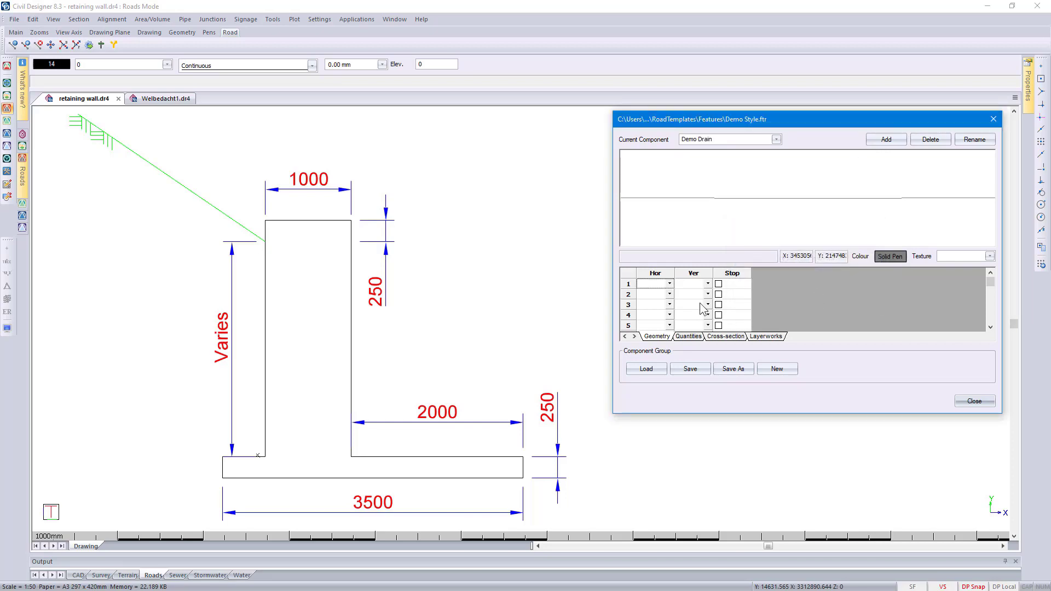
# Step: Define the drain's first geometry segment with a horizontal value of 0.6 and a vertical value of -0.3
pyautogui.click(648, 283)
pyautogui.write('0.6')
pyautogui.click(699, 285)
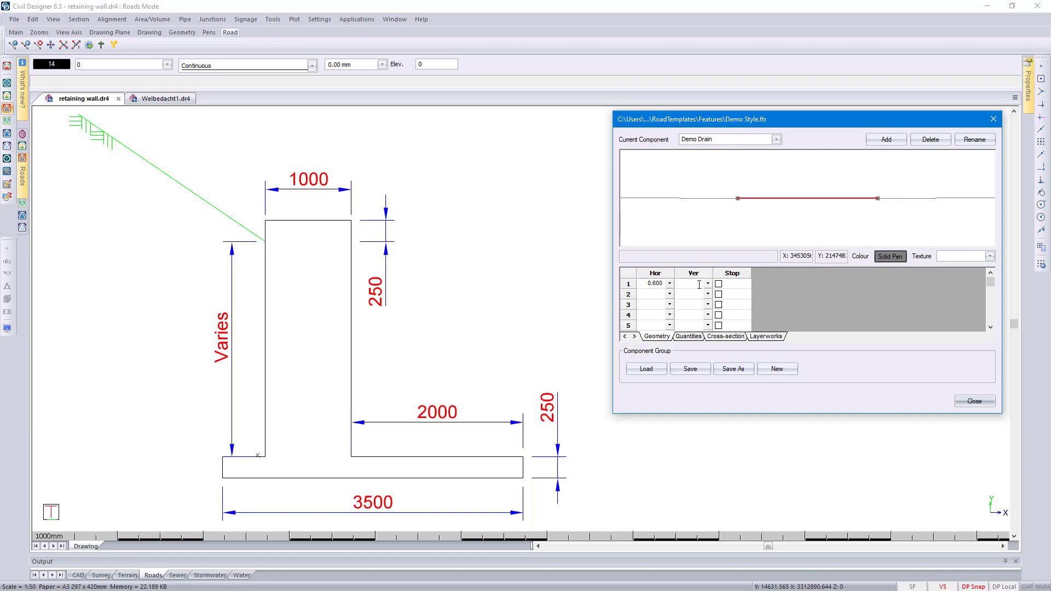
pyautogui.write('-0.3')
pyautogui.click(699, 295)
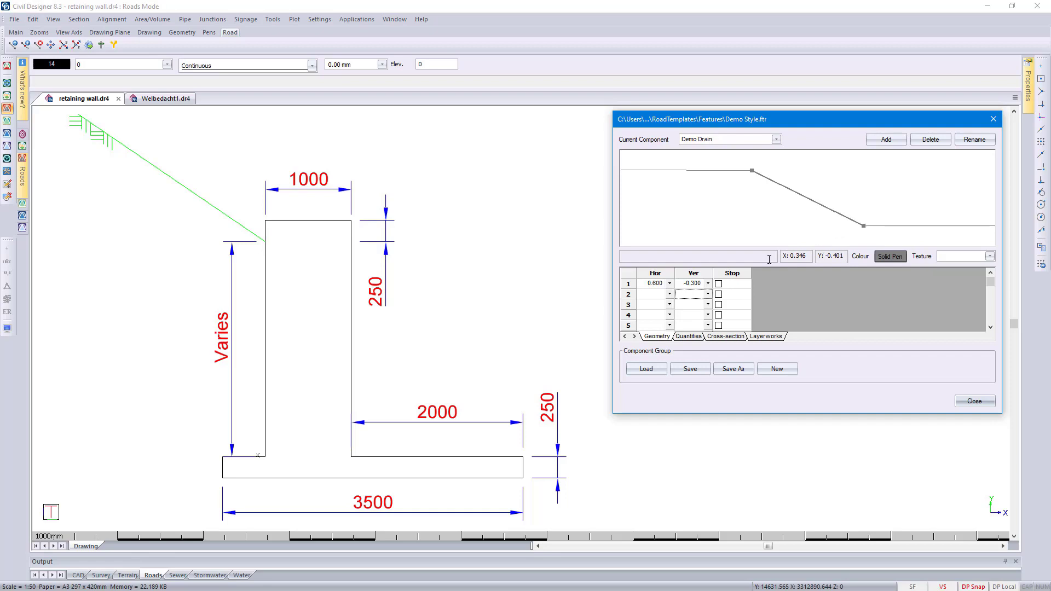
# Step: Define the drain's second geometry segment as 0.6 horizontal and 0.3 vertical, and mark its end as the stop point
pyautogui.click(653, 297)
pyautogui.write('0.6')
pyautogui.click(694, 296)
pyautogui.write('0')
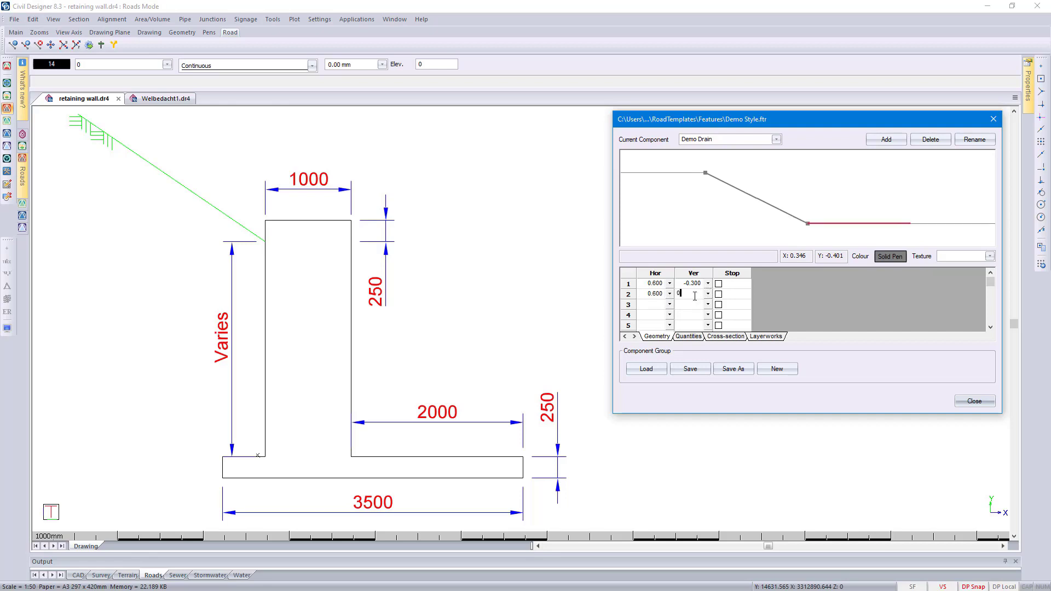
pyautogui.write('.3')
pyautogui.click(699, 305)
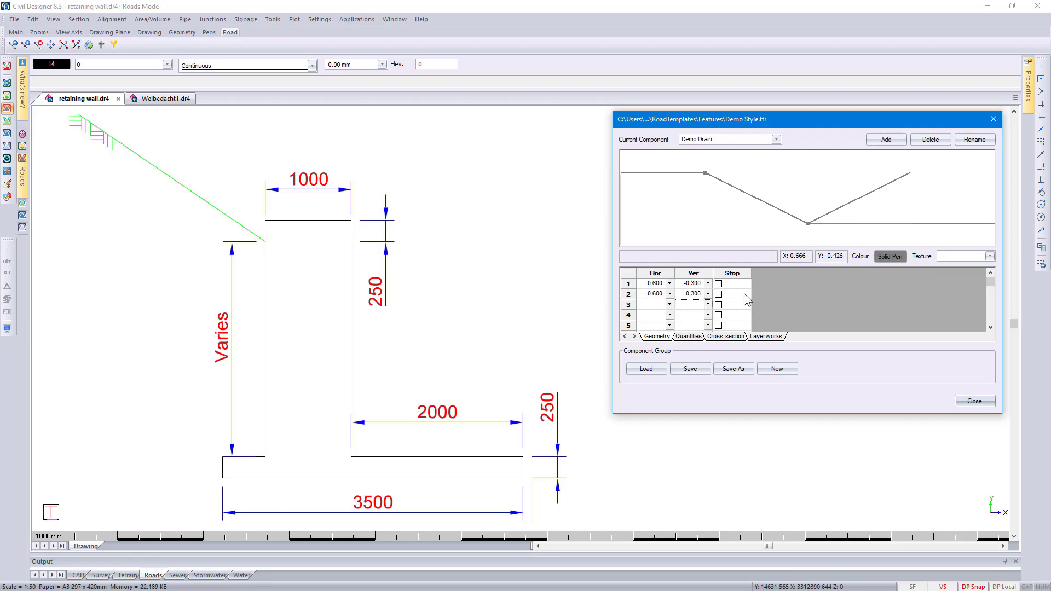
pyautogui.click(719, 294)
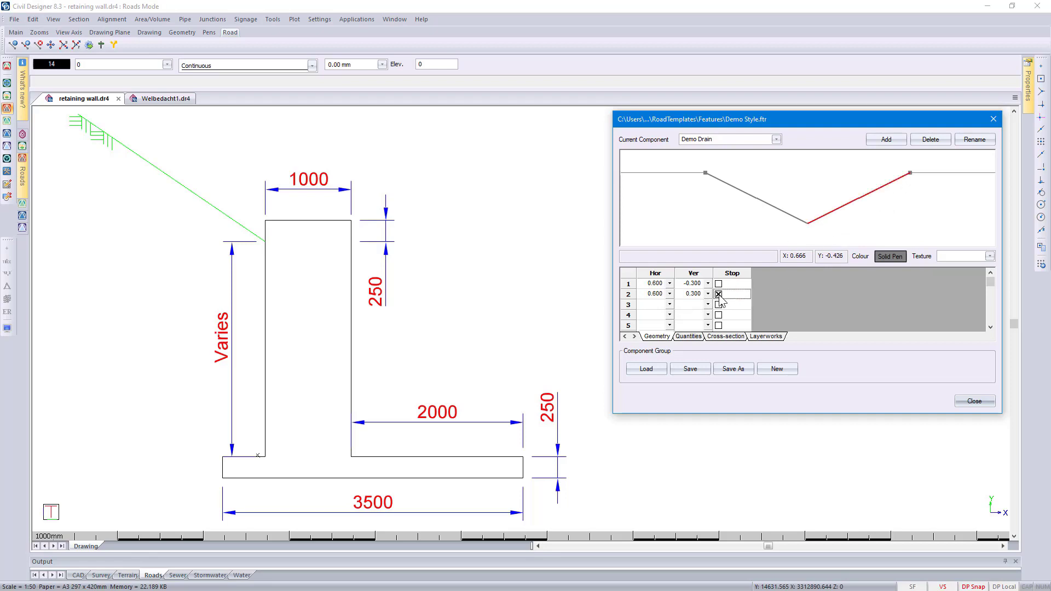
pyautogui.click(658, 283)
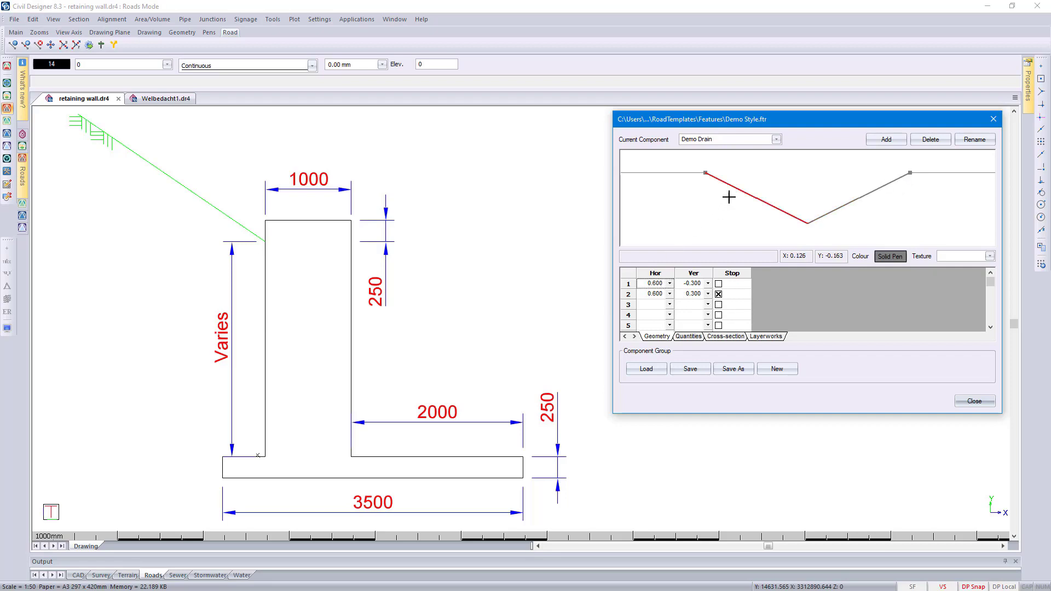
pyautogui.click(653, 295)
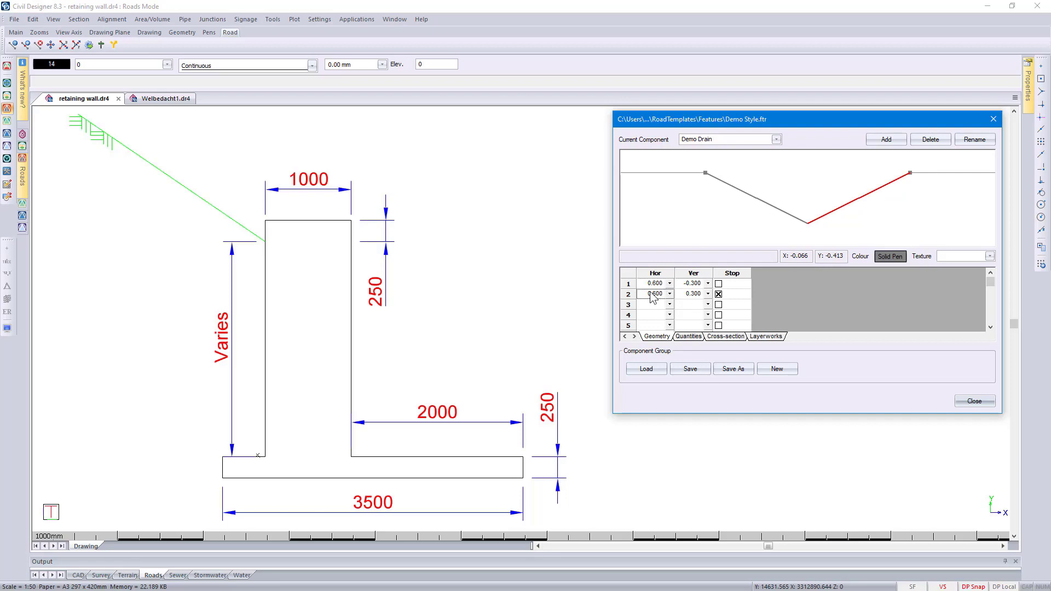
# Step: Add a Linear quantity to Demo Drain with the description "Total Length (m)"
pyautogui.click(688, 336)
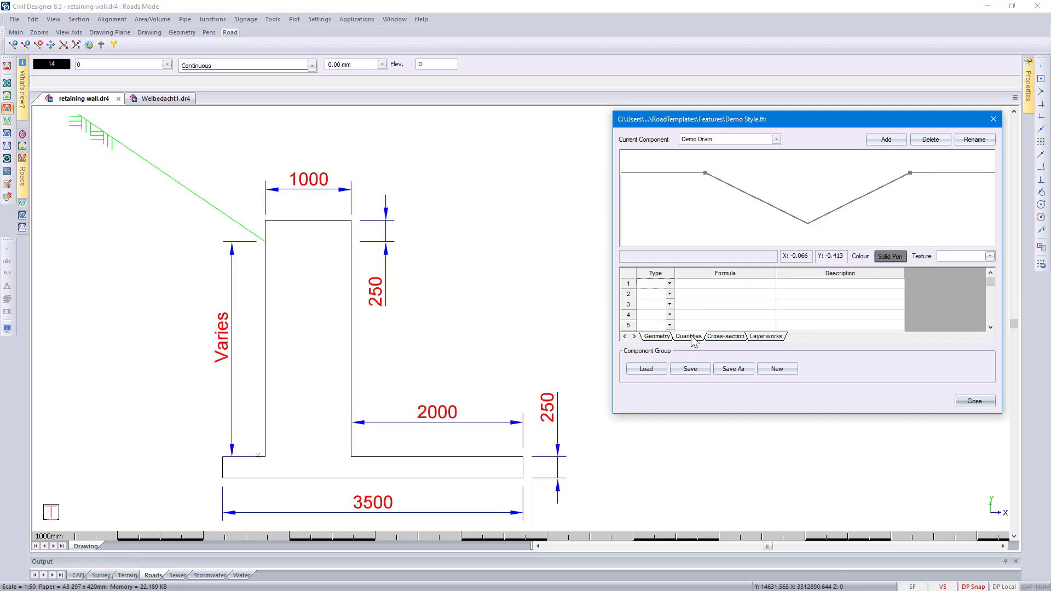
pyautogui.click(670, 283)
pyautogui.click(660, 310)
pyautogui.click(794, 284)
pyautogui.write('Total Length (m)')
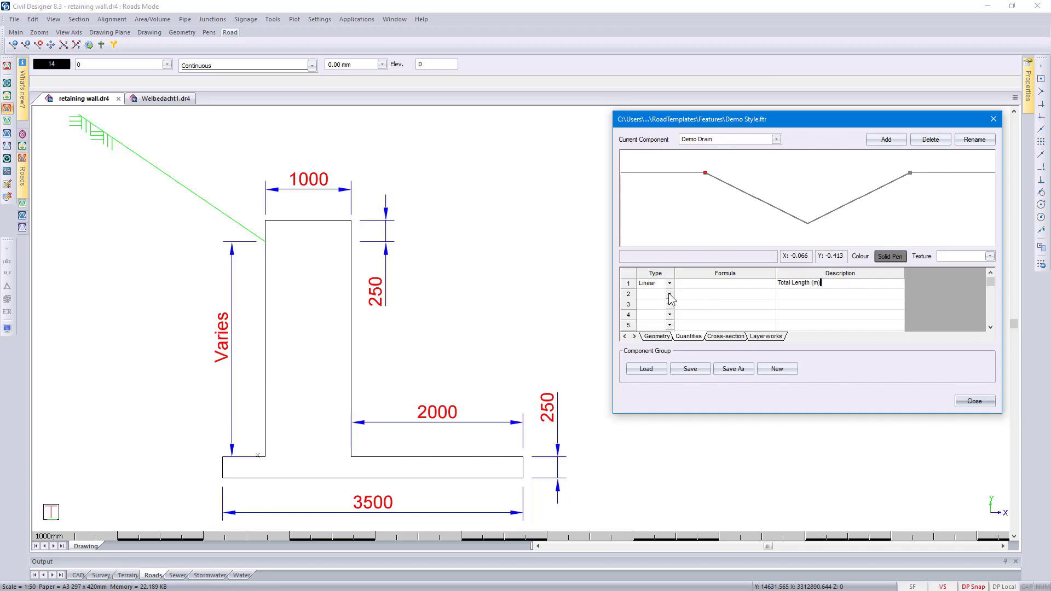
# Step: Add an Area quantity to Demo Drain with the description "Steel Mesh (m²)"
pyautogui.click(670, 294)
pyautogui.click(652, 310)
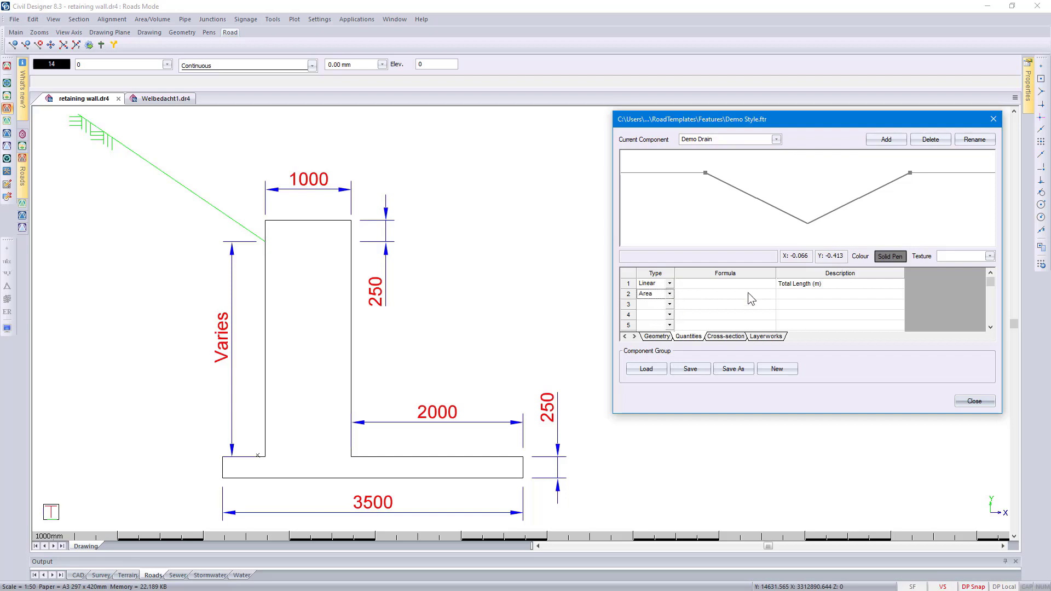
pyautogui.click(794, 293)
pyautogui.write('Steel Piles')
pyautogui.press('BackSpace')
pyautogui.press('BackSpace')
pyautogui.press('BackSpace')
pyautogui.press('BackSpace')
pyautogui.press('BackSpace')
pyautogui.write('Mesh (m²')
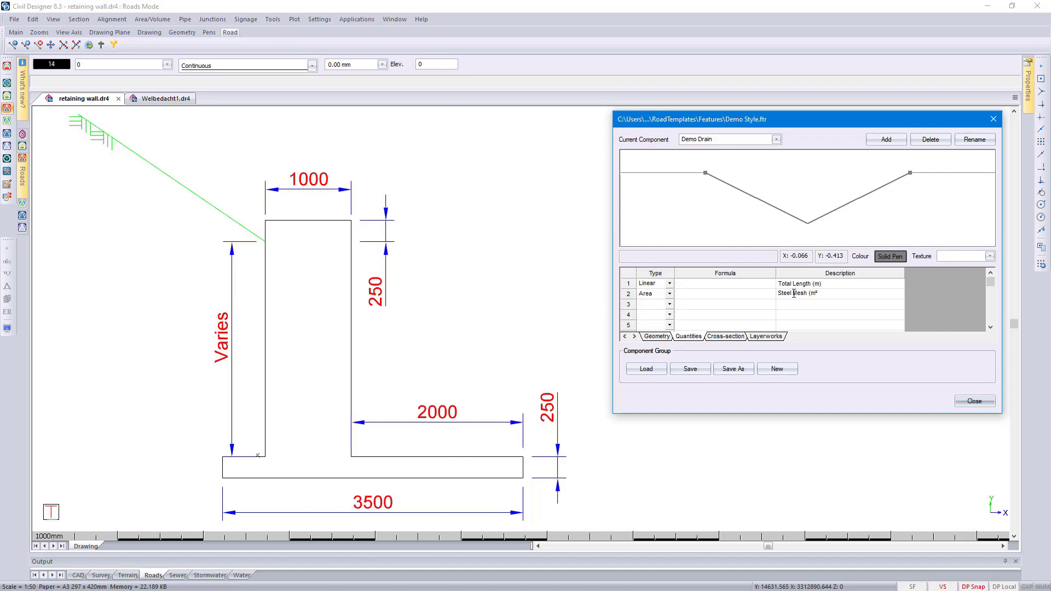
# Step: Define the Steel Mesh (m²) area formula by selecting both sloping edges of the drain as its region
pyautogui.click(742, 294)
pyautogui.rightClick(743, 300)
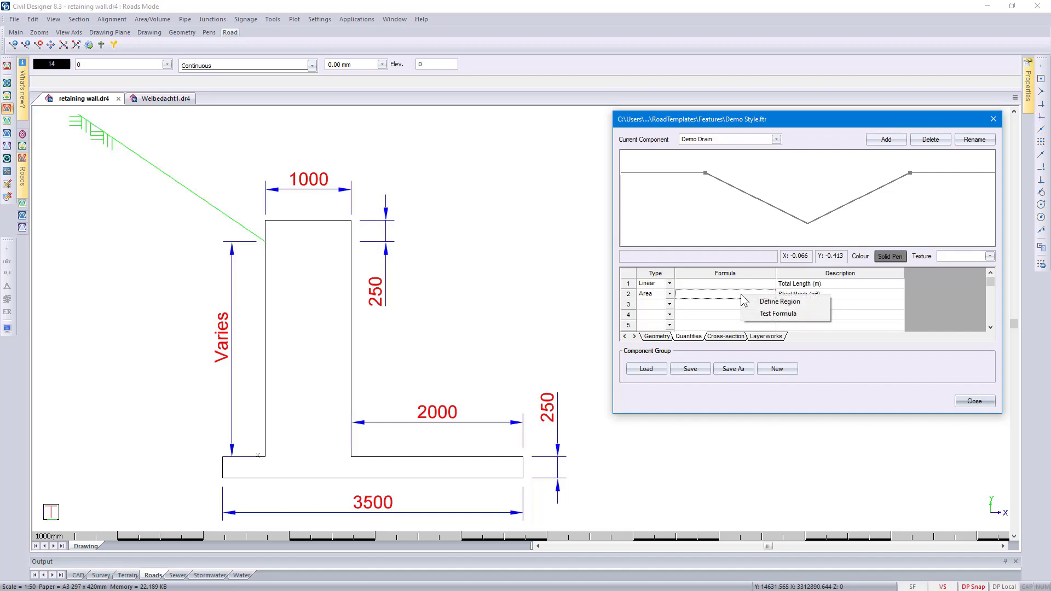
pyautogui.click(752, 300)
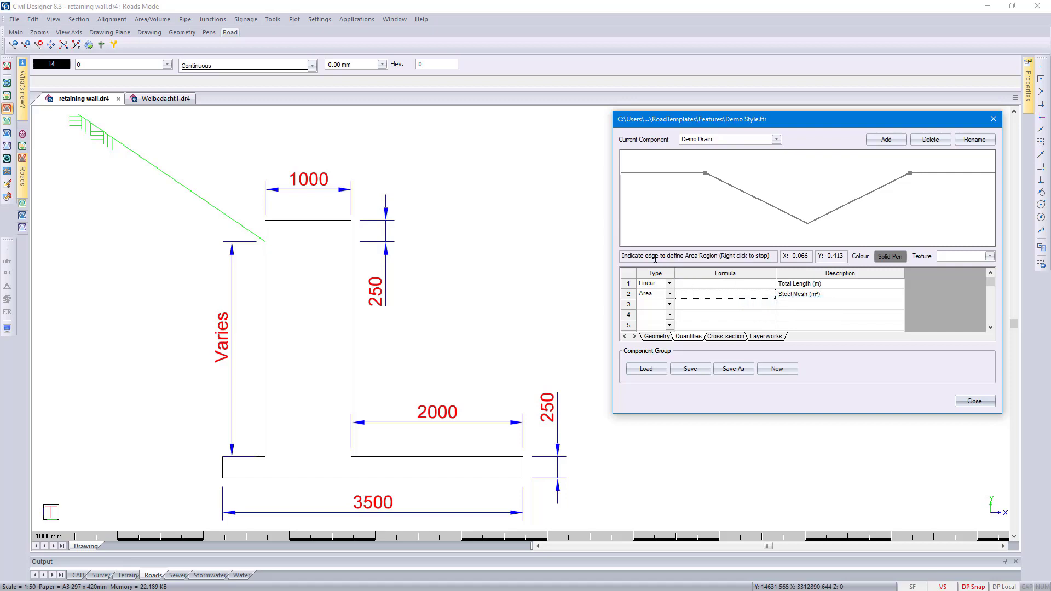
pyautogui.click(742, 195)
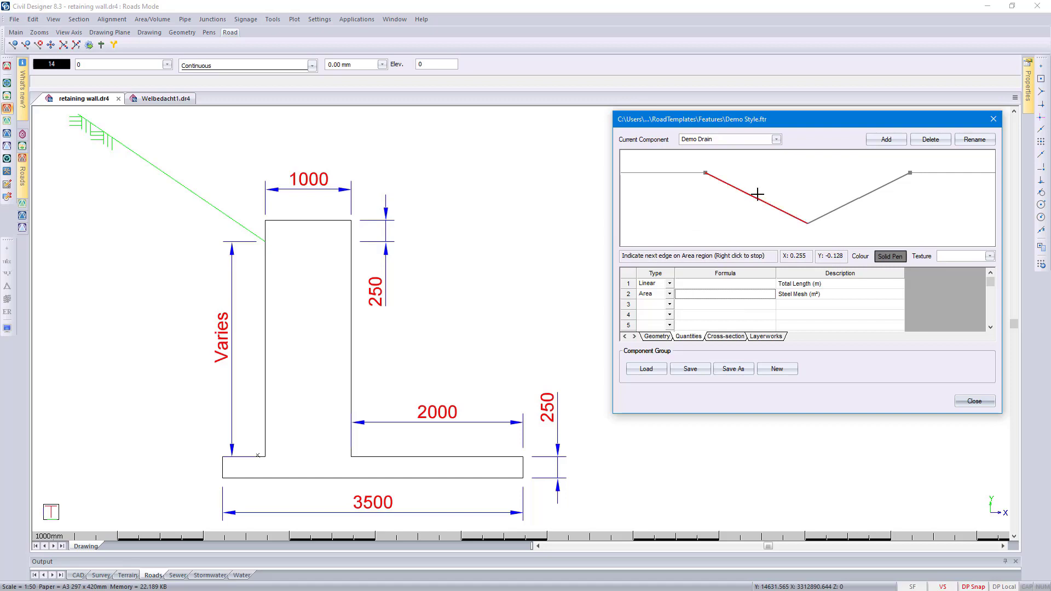
pyautogui.click(855, 197)
pyautogui.rightClick(854, 197)
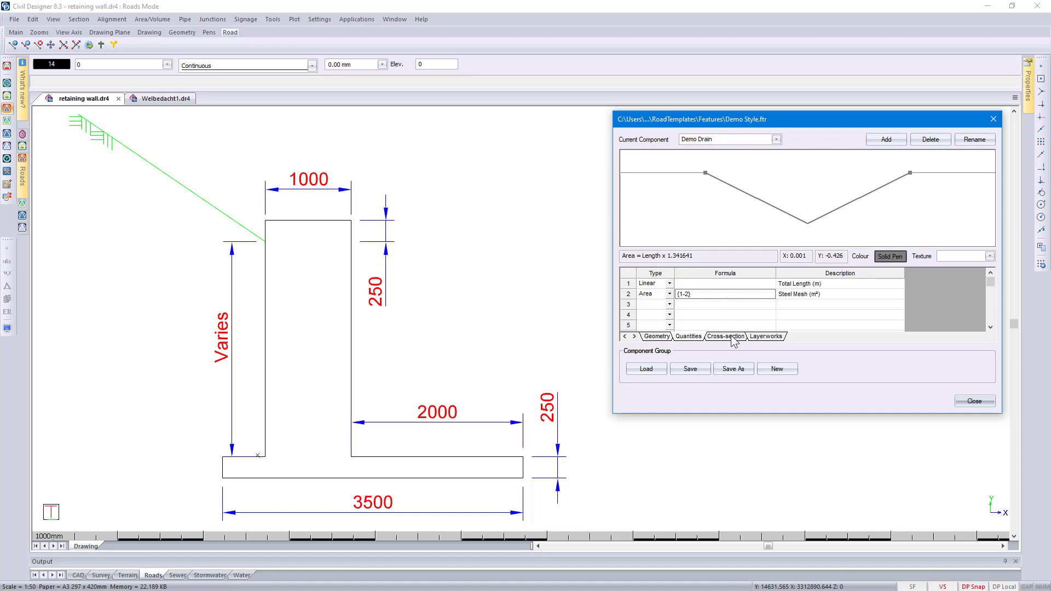
# Step: Define a layerwork for Demo Drain that follows both sloping edges of the drain
pyautogui.click(769, 337)
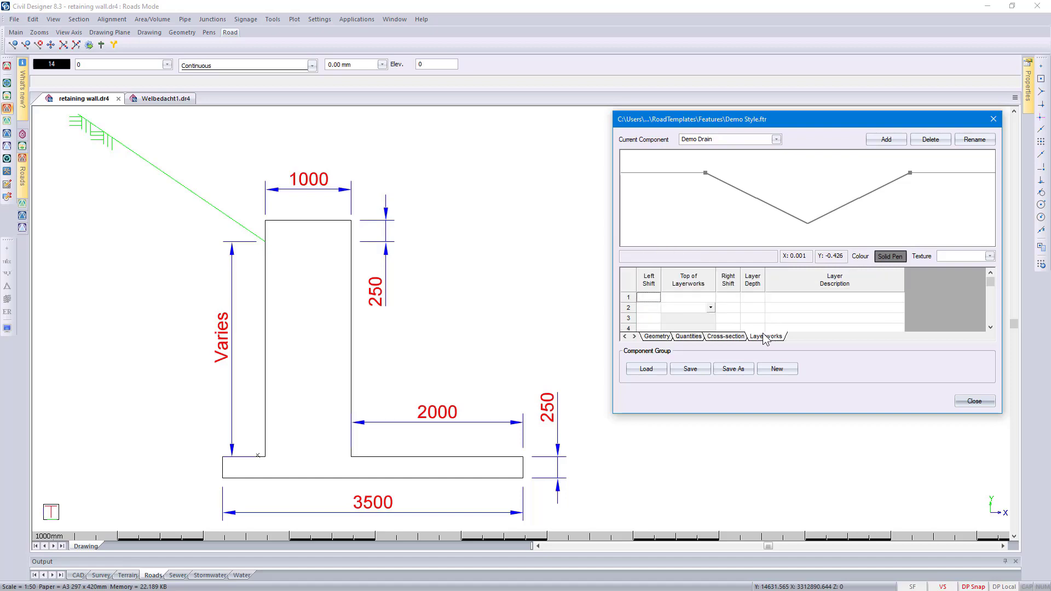
pyautogui.rightClick(710, 298)
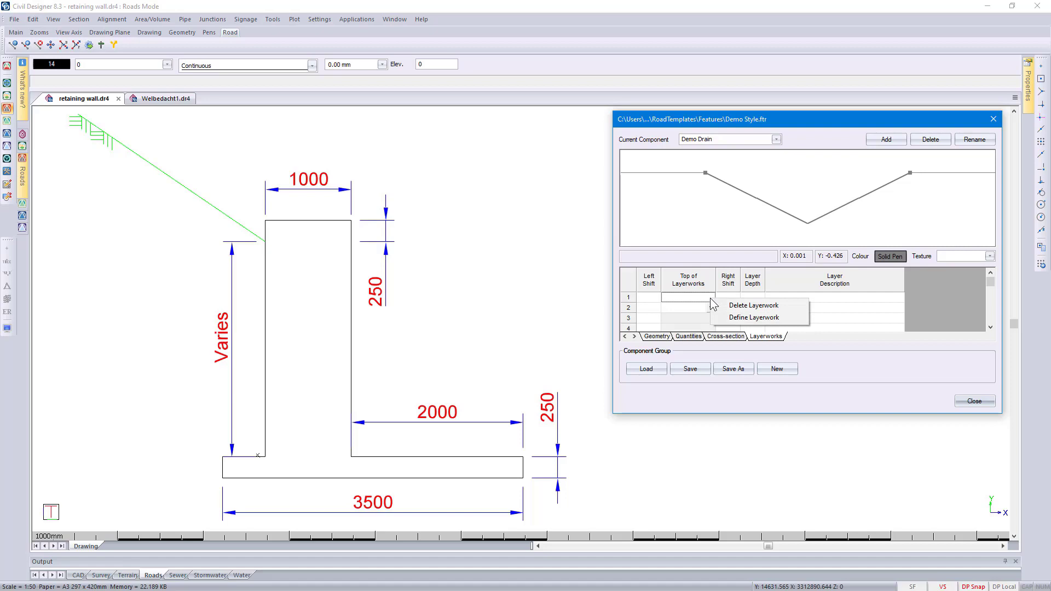
pyautogui.click(739, 318)
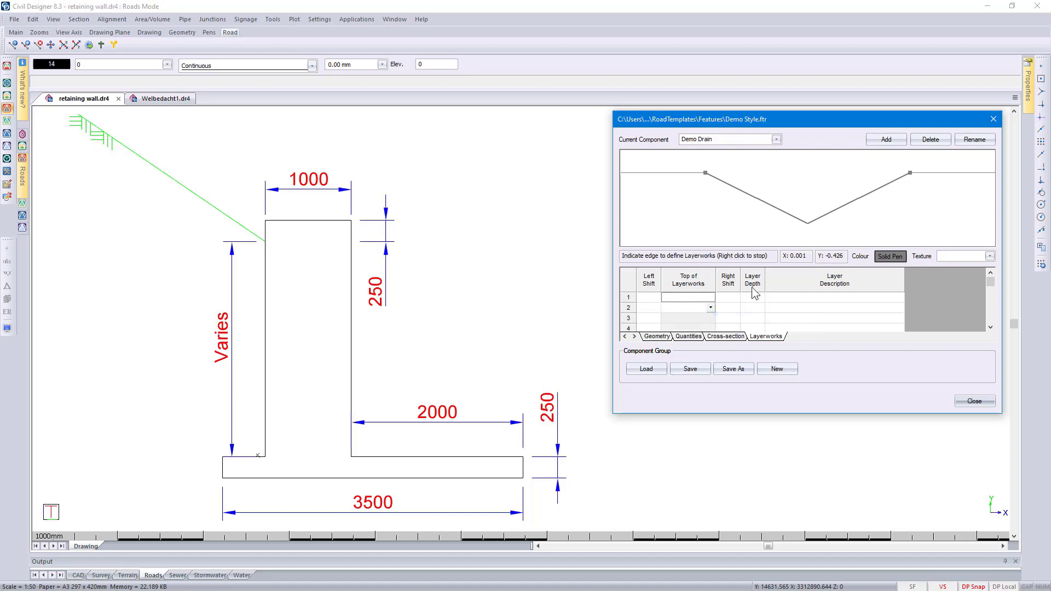
pyautogui.click(826, 203)
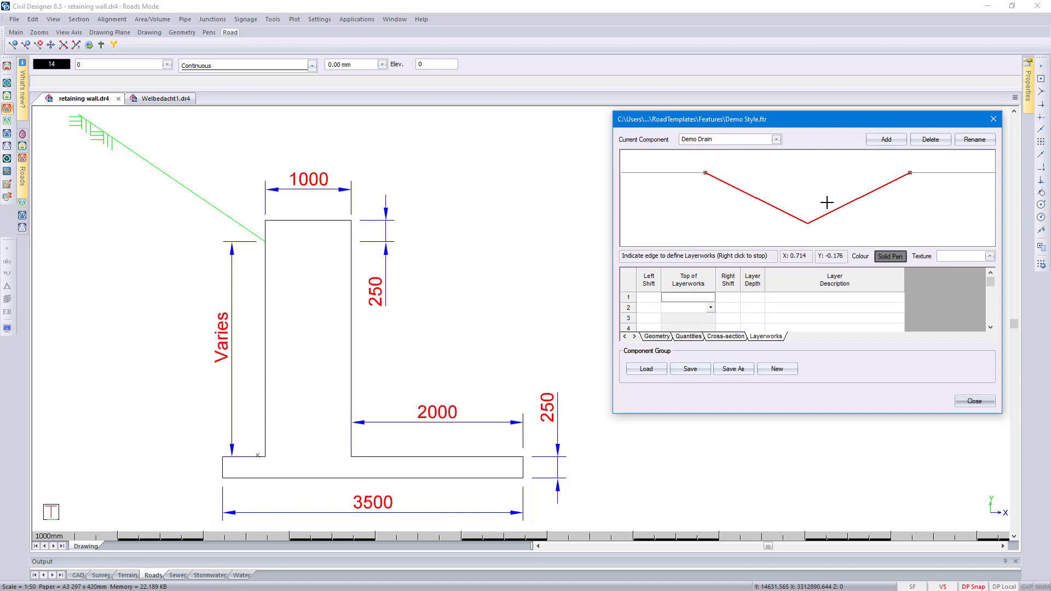
pyautogui.rightClick(826, 202)
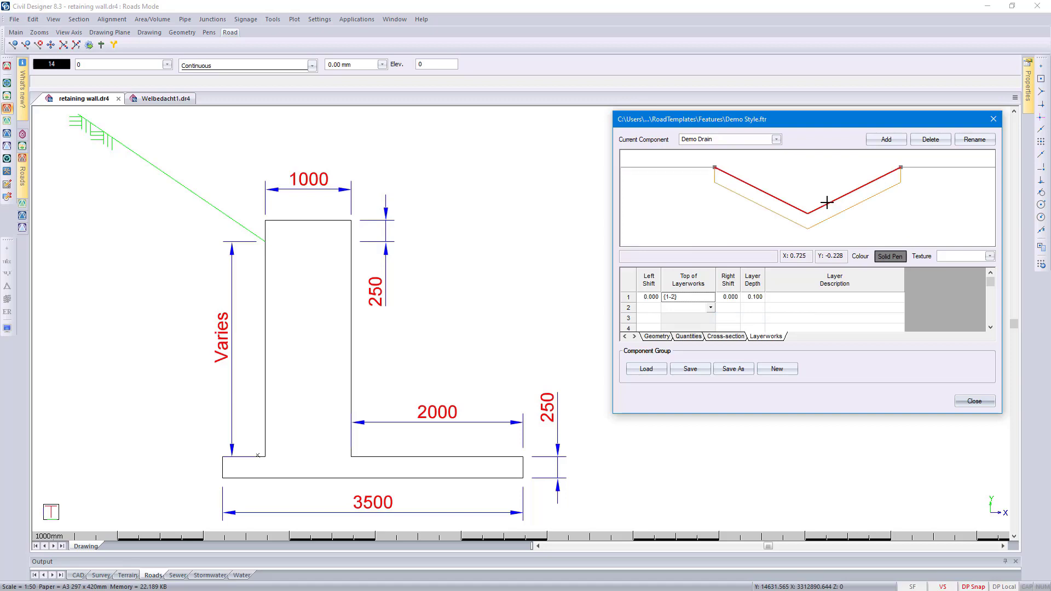
# Step: Fill in the first layer's description with Pavement Designer, using pavement E3 RoadCat A from TRH4 Concrete.pav
pyautogui.click(819, 297)
pyautogui.rightClick(809, 297)
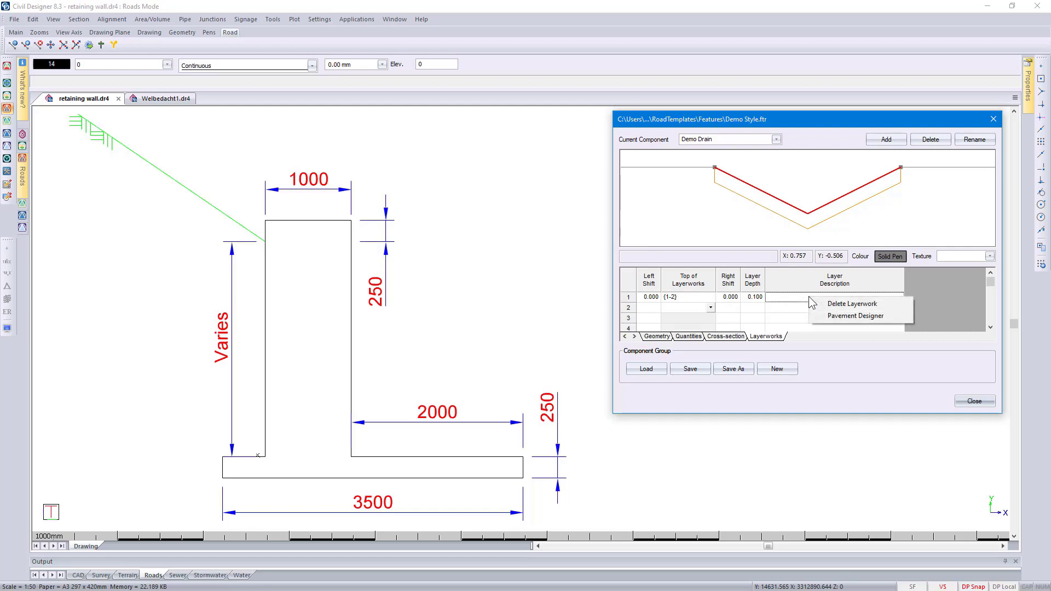
pyautogui.click(841, 317)
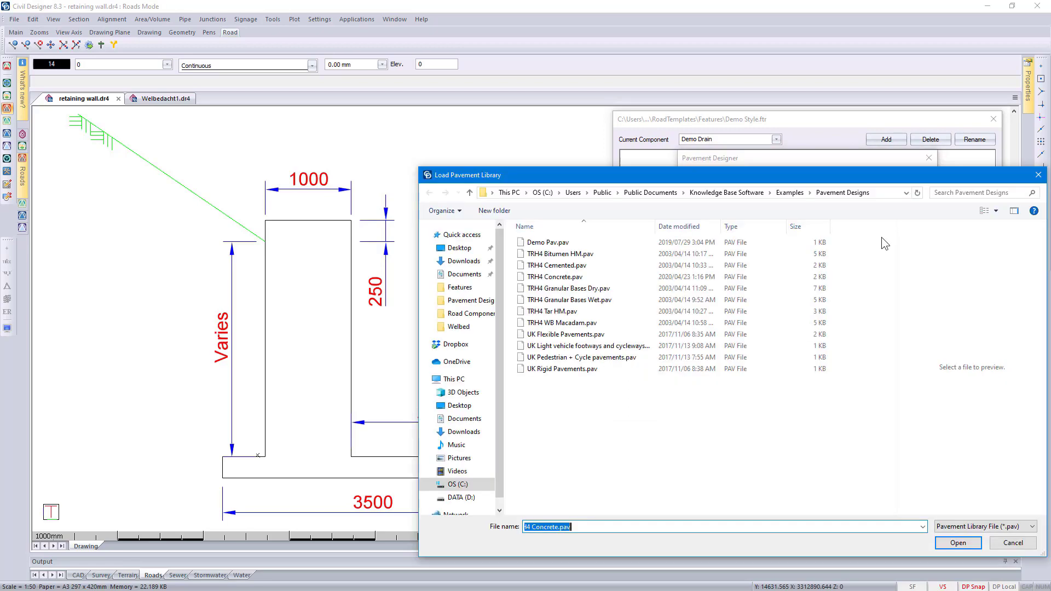
pyautogui.click(600, 278)
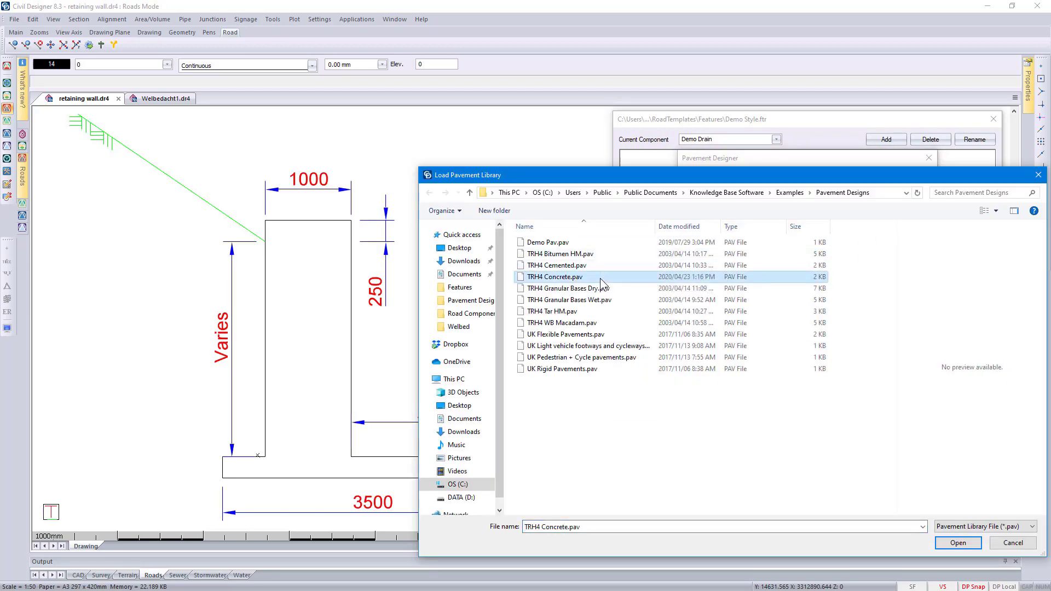
pyautogui.click(955, 543)
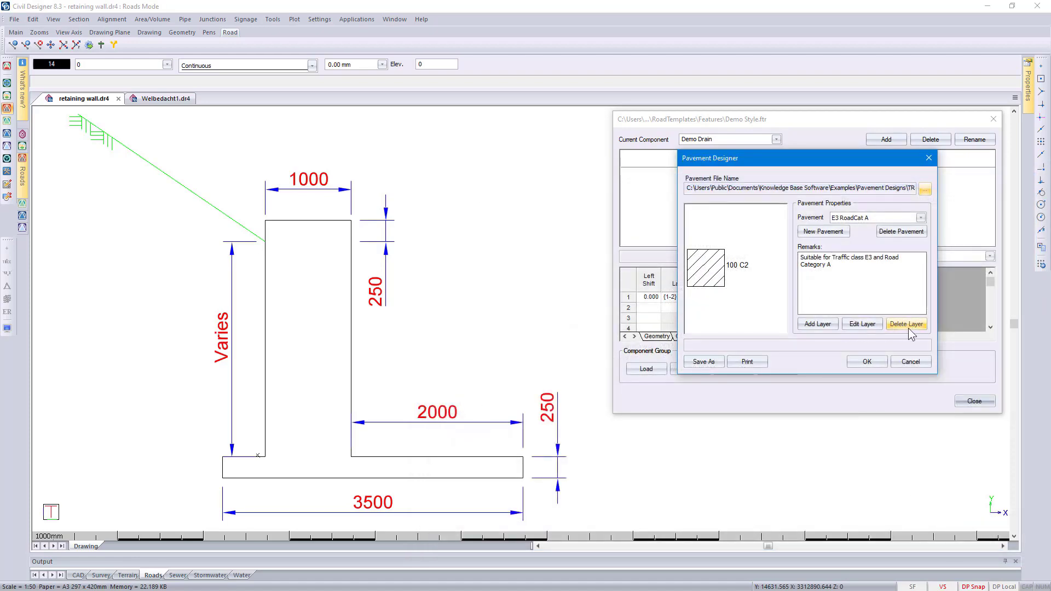
pyautogui.click(869, 362)
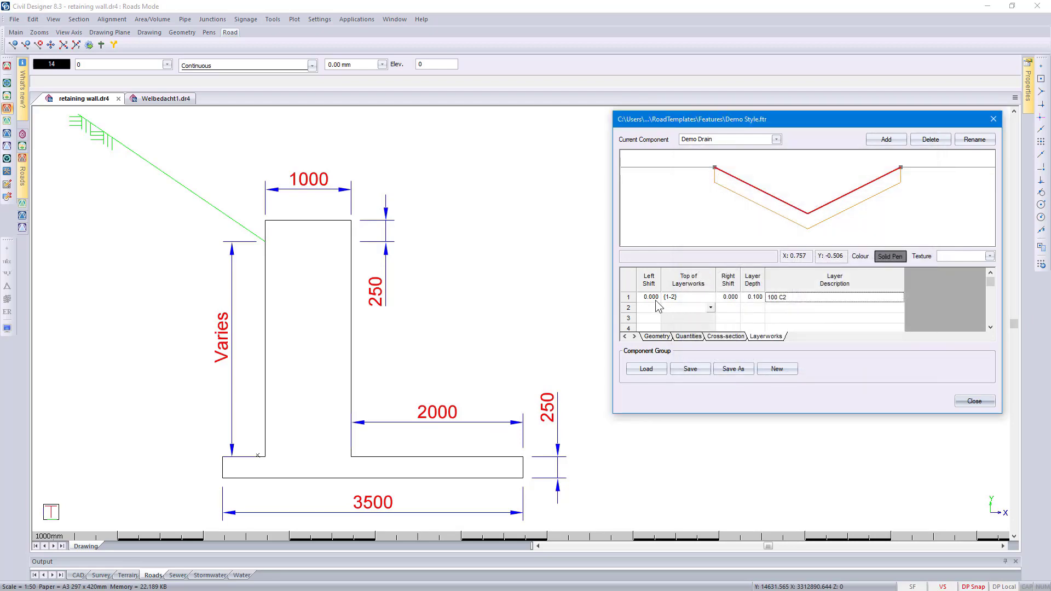
# Step: Set the drain's layerworks to Flat Layers and save the component group
pyautogui.click(710, 308)
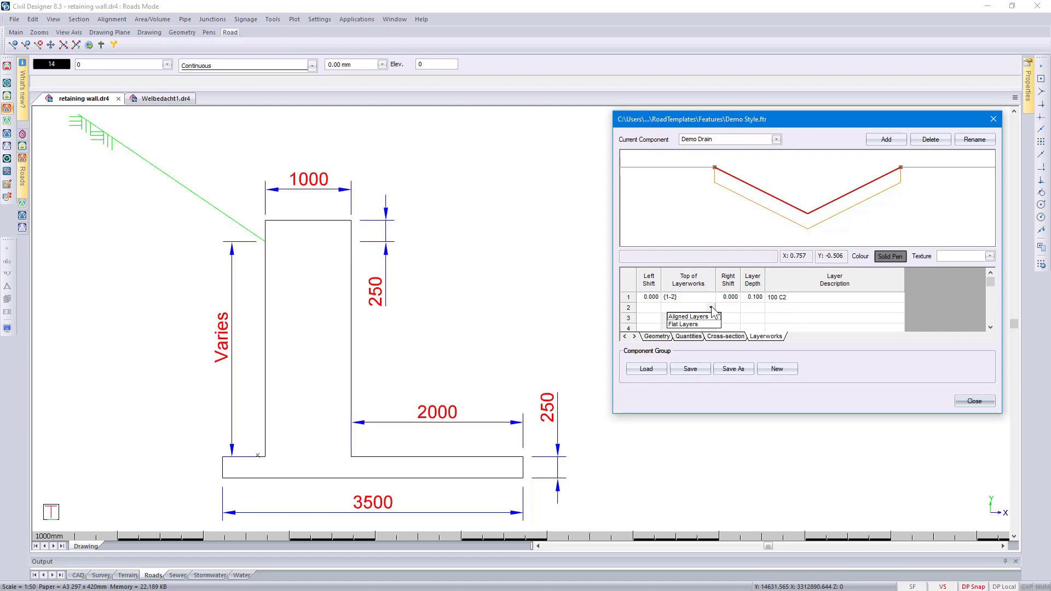
pyautogui.click(685, 324)
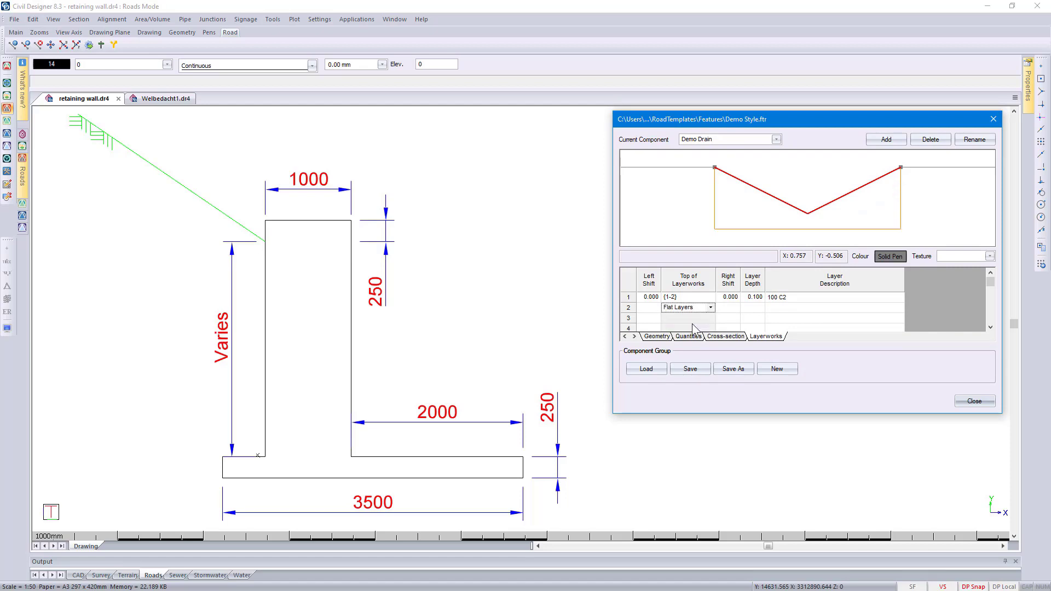
pyautogui.click(700, 371)
# Step: Add a new component named "Retaining Wall" to the component group
pyautogui.click(890, 138)
pyautogui.write('Re')
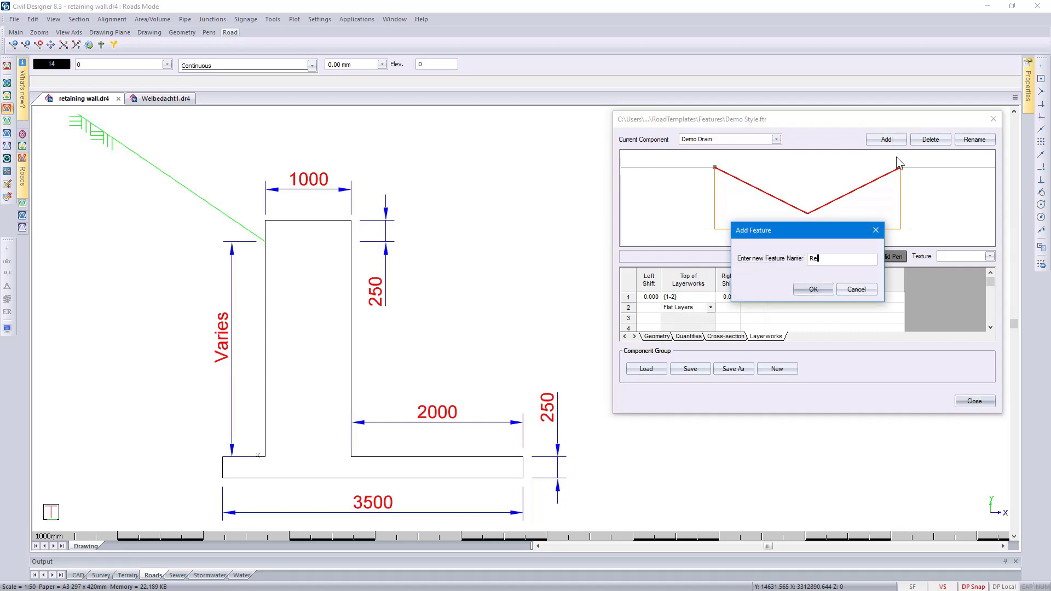
pyautogui.write('taining Wall')
pyautogui.click(813, 289)
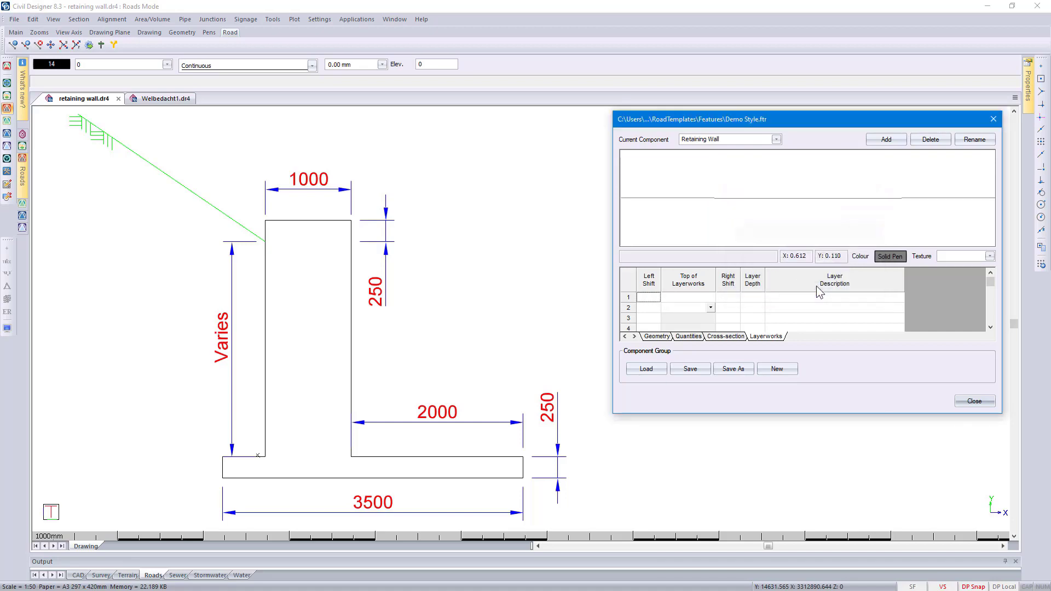
# Step: Start importing the Retaining Wall geometry from the drawing, with its start point where the stem's "Varies" face meets the footing
pyautogui.click(658, 337)
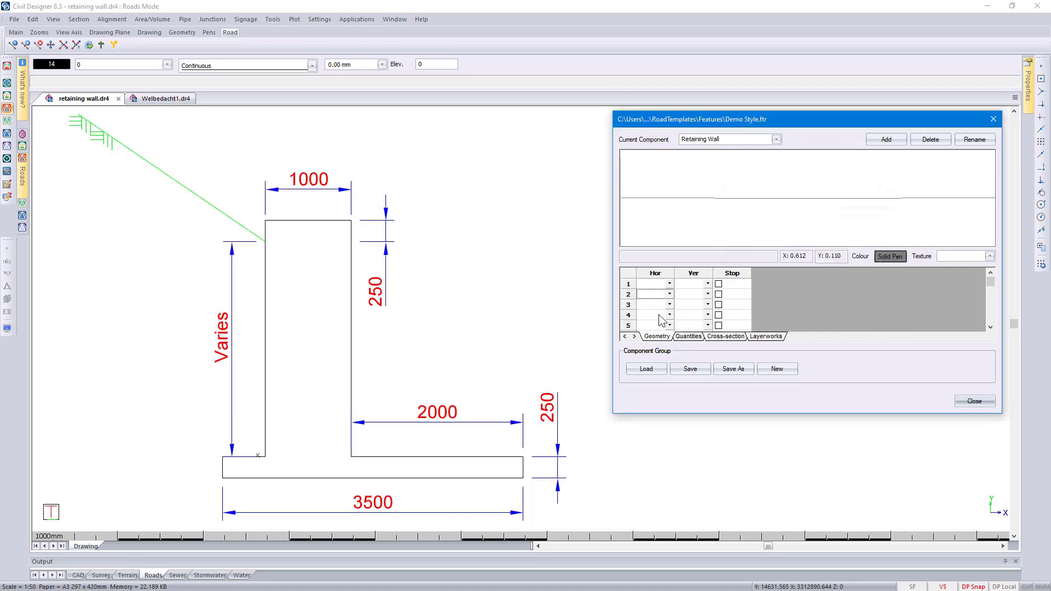
pyautogui.click(653, 284)
pyautogui.rightClick(651, 284)
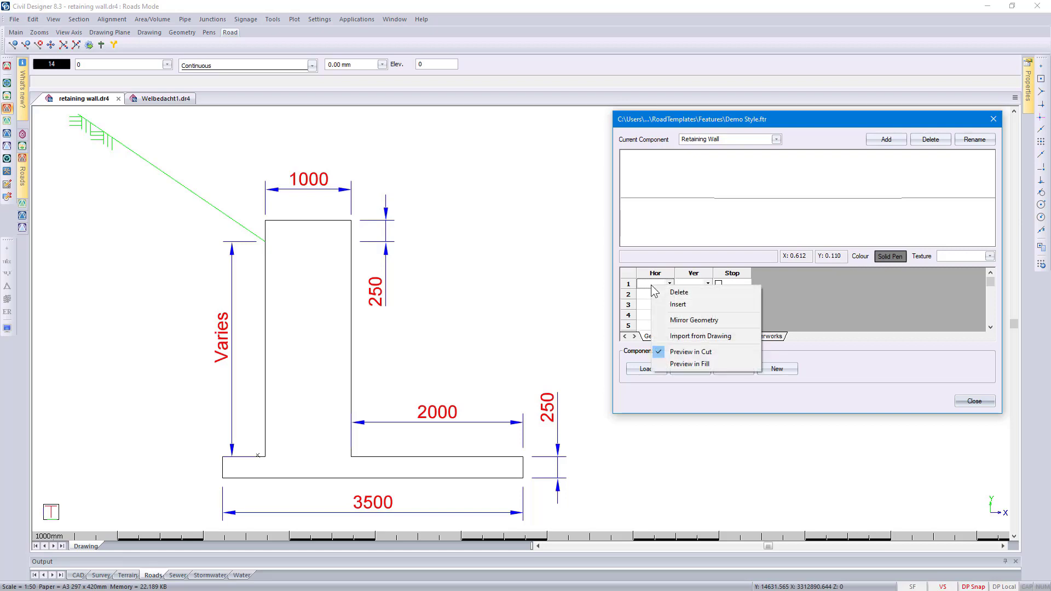
pyautogui.click(690, 342)
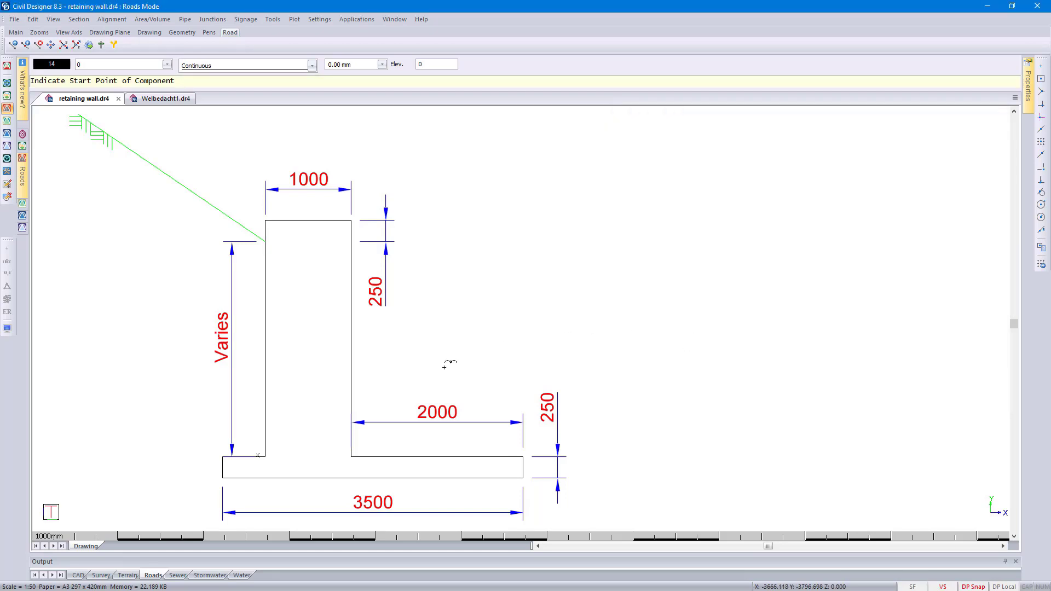
pyautogui.click(275, 446)
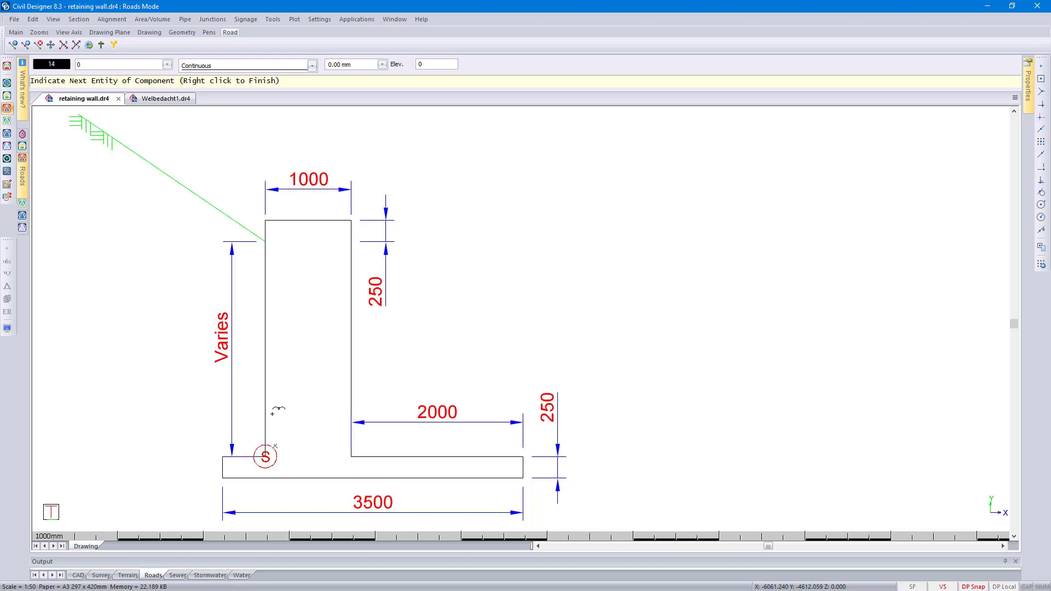
# Step: Trace the wall outline clockwise from the start point, up over the stem and around the footing, and add it as the component geometry
pyautogui.click(269, 370)
pyautogui.click(267, 229)
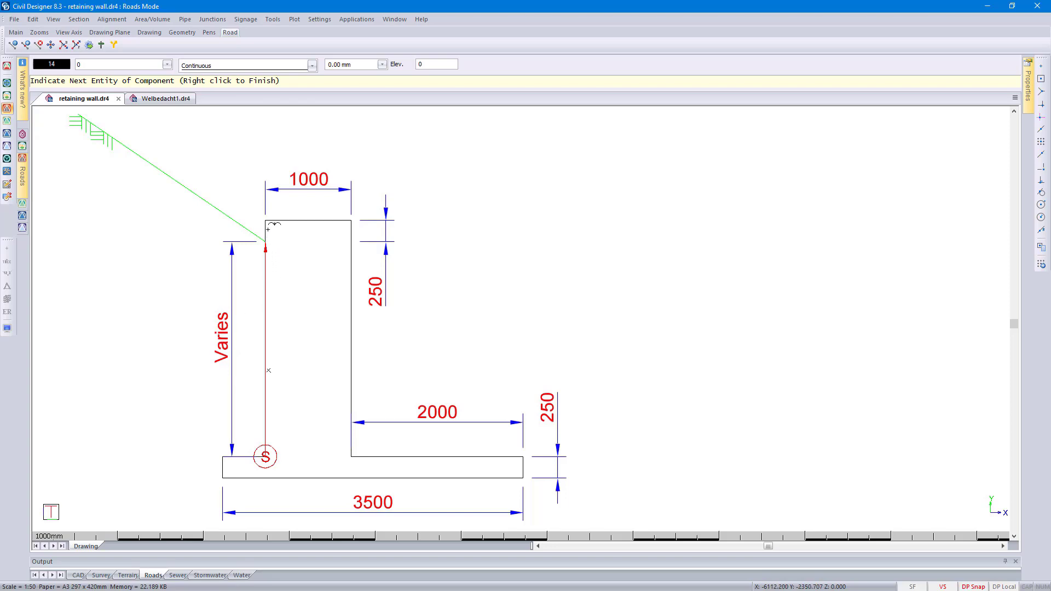
pyautogui.click(307, 223)
pyautogui.click(358, 320)
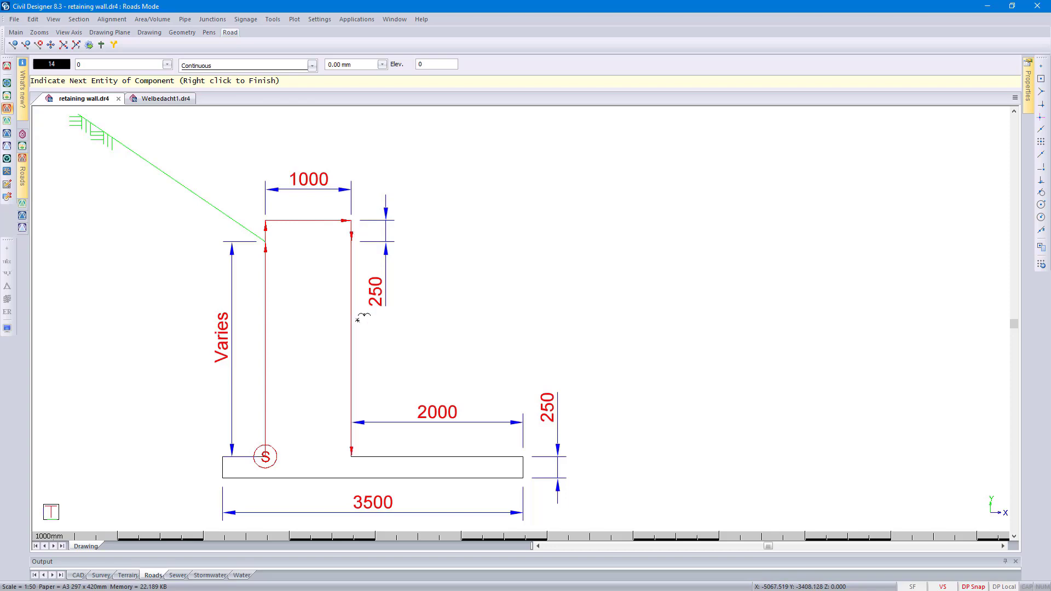
pyautogui.click(403, 455)
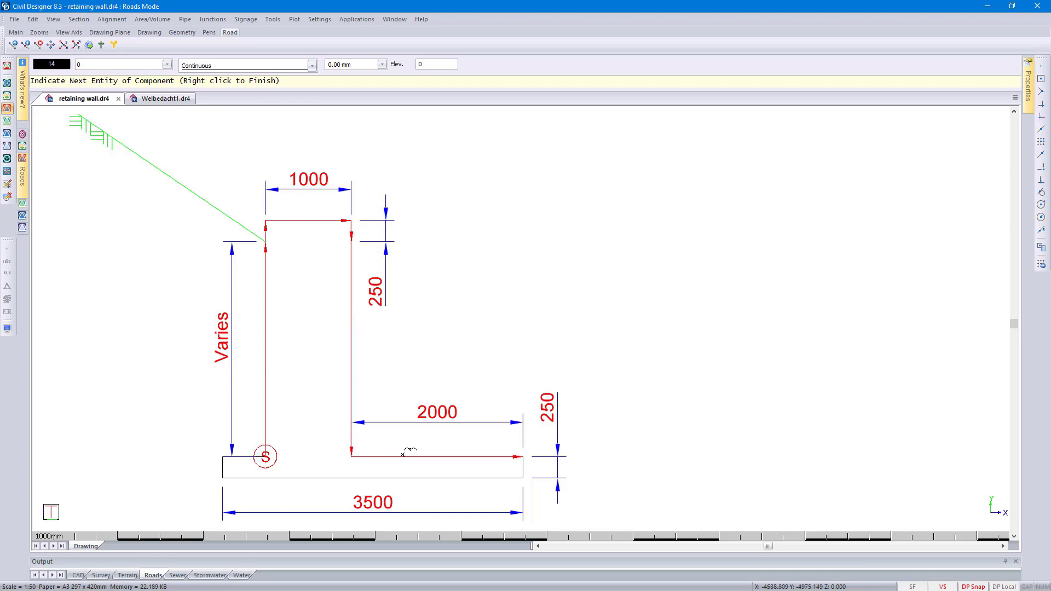
pyautogui.click(523, 468)
pyautogui.click(471, 478)
pyautogui.click(223, 467)
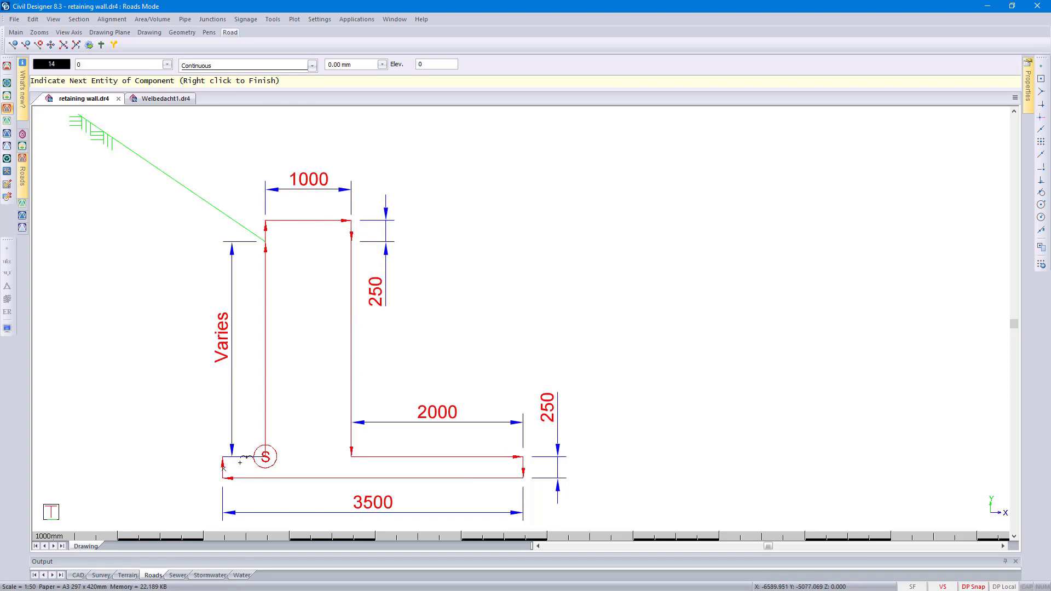
pyautogui.click(245, 456)
pyautogui.rightClick(292, 393)
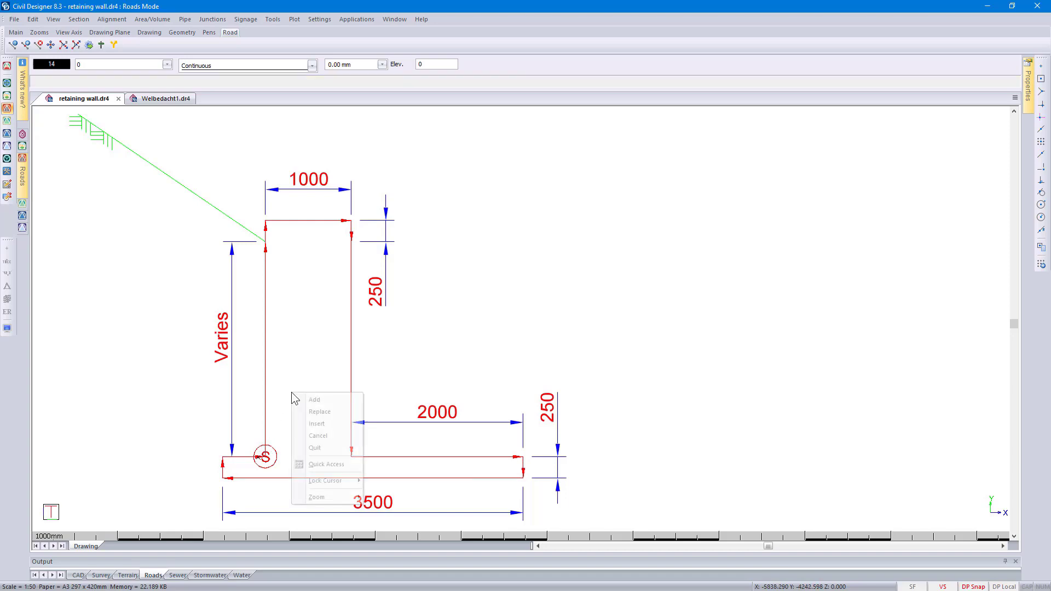
pyautogui.click(314, 400)
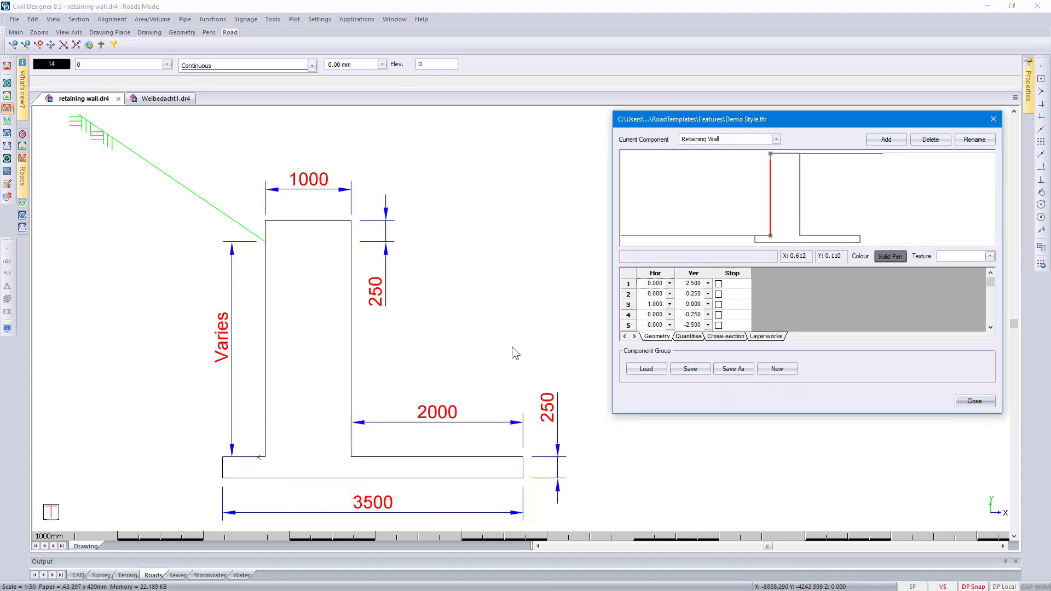
# Step: Check the first two geometry segments in the preview and set the first segment's vertical value to +Extract Next
pyautogui.click(647, 295)
pyautogui.click(651, 286)
pyautogui.click(661, 297)
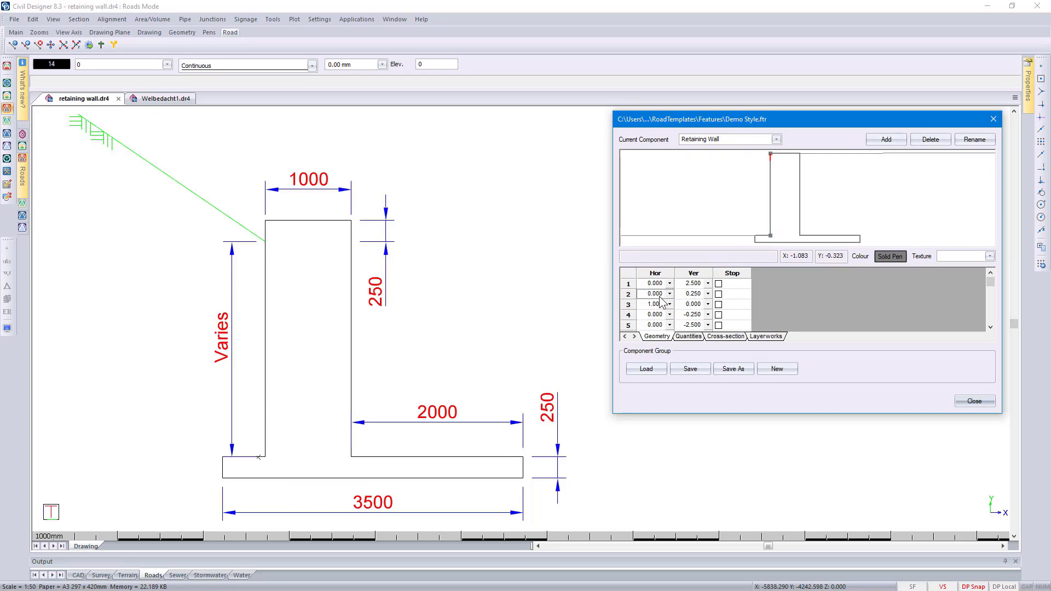
pyautogui.click(658, 284)
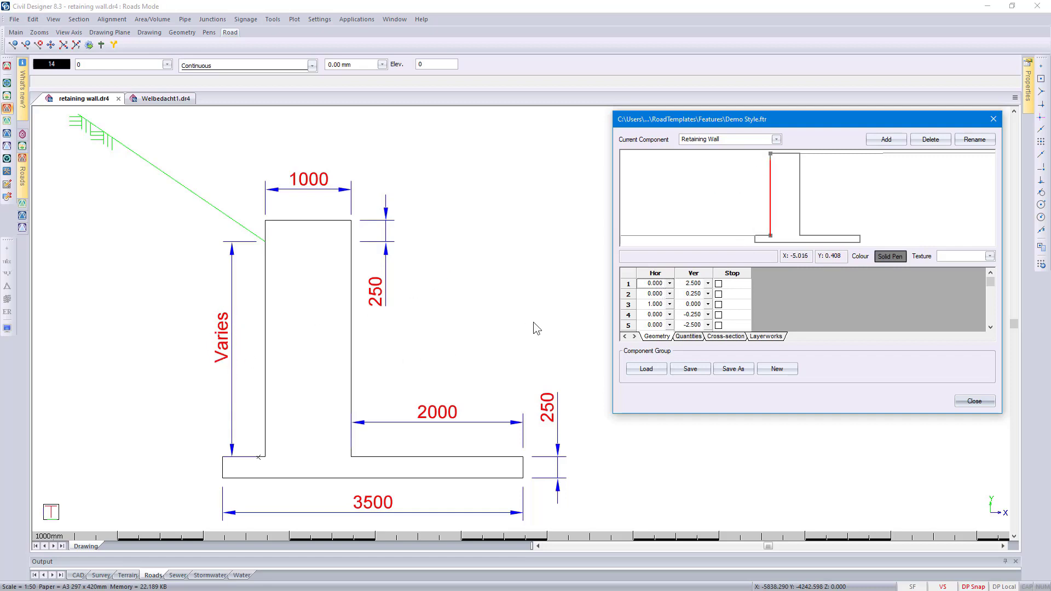
pyautogui.click(707, 284)
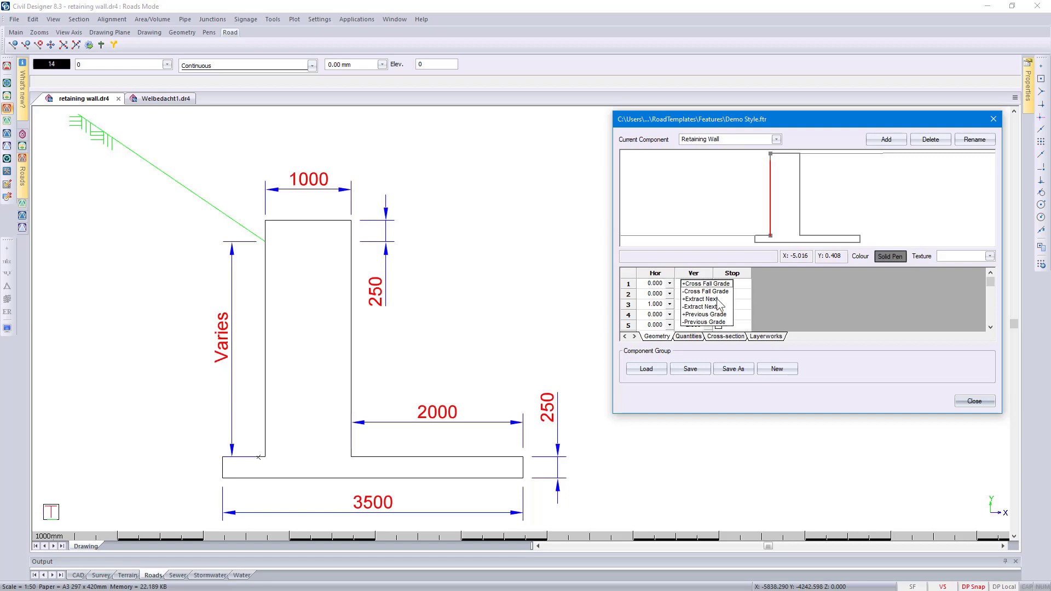
pyautogui.click(717, 299)
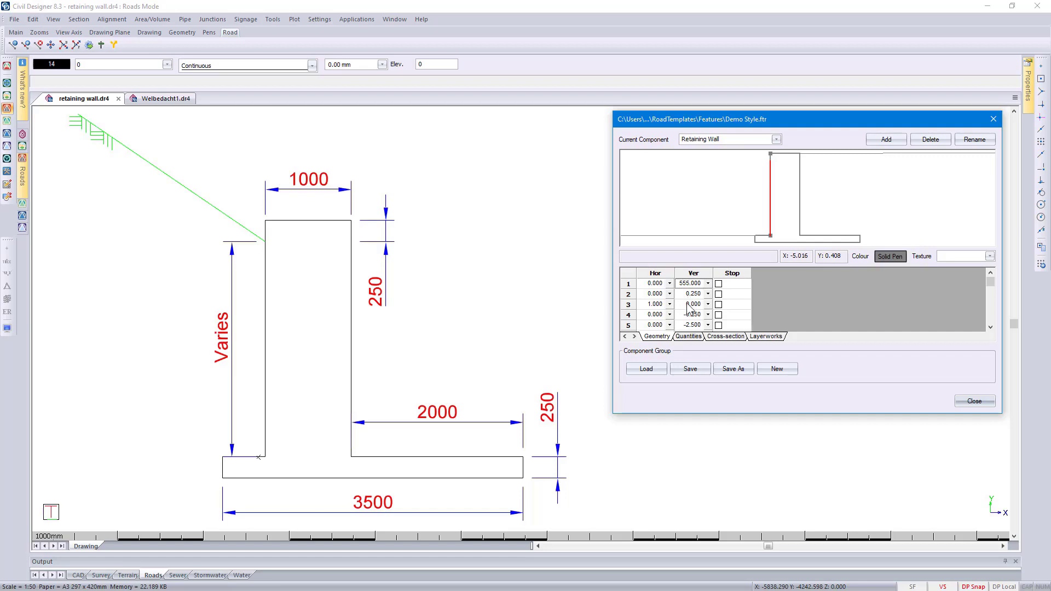
# Step: Set the vertical value of the fifth geometry segment, the stem's opposite face, to -Extract Next
pyautogui.click(691, 325)
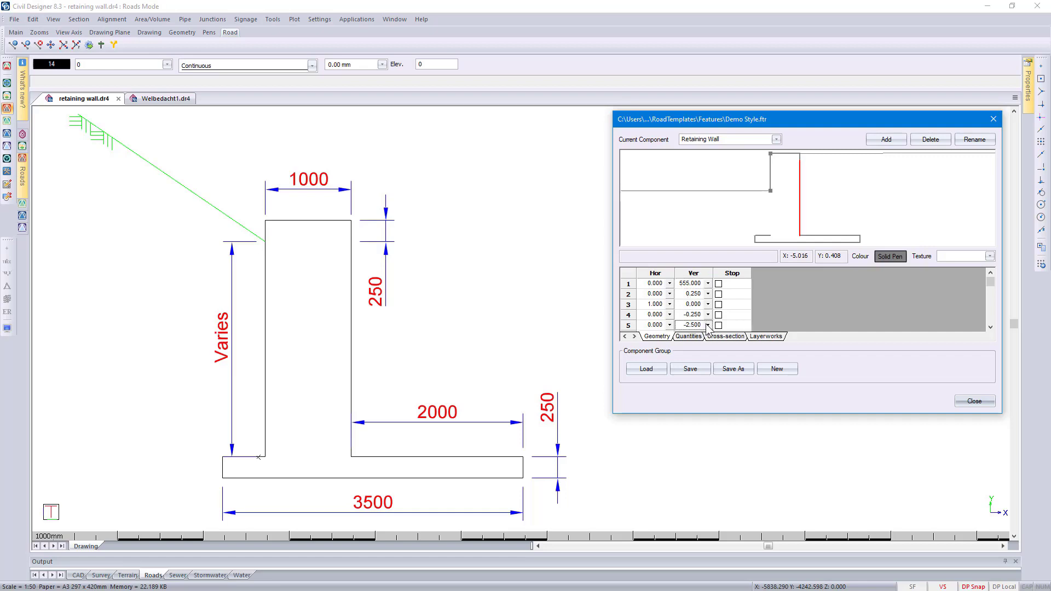
pyautogui.click(707, 325)
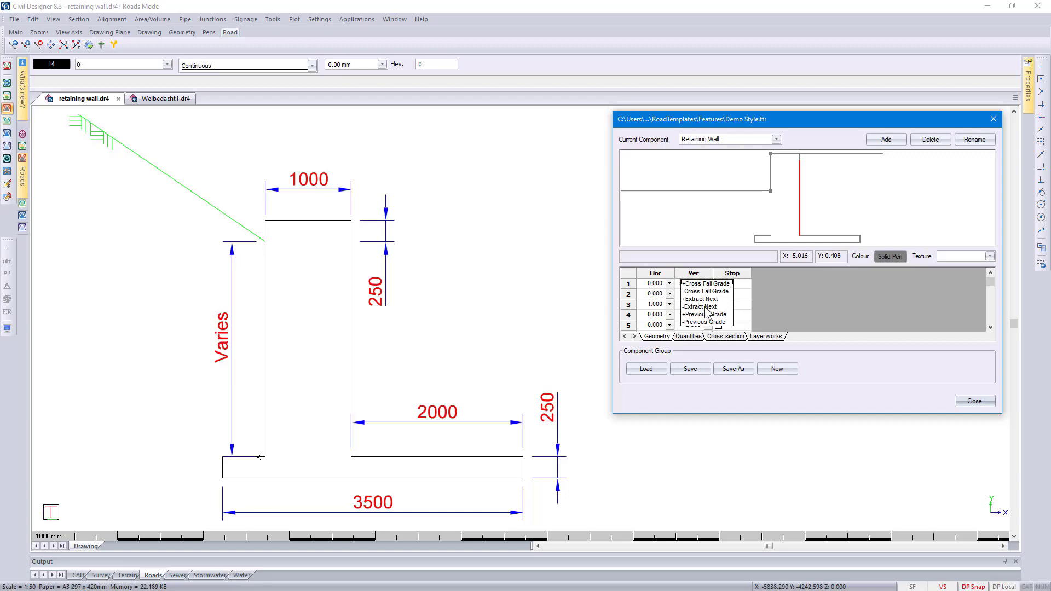
pyautogui.click(705, 307)
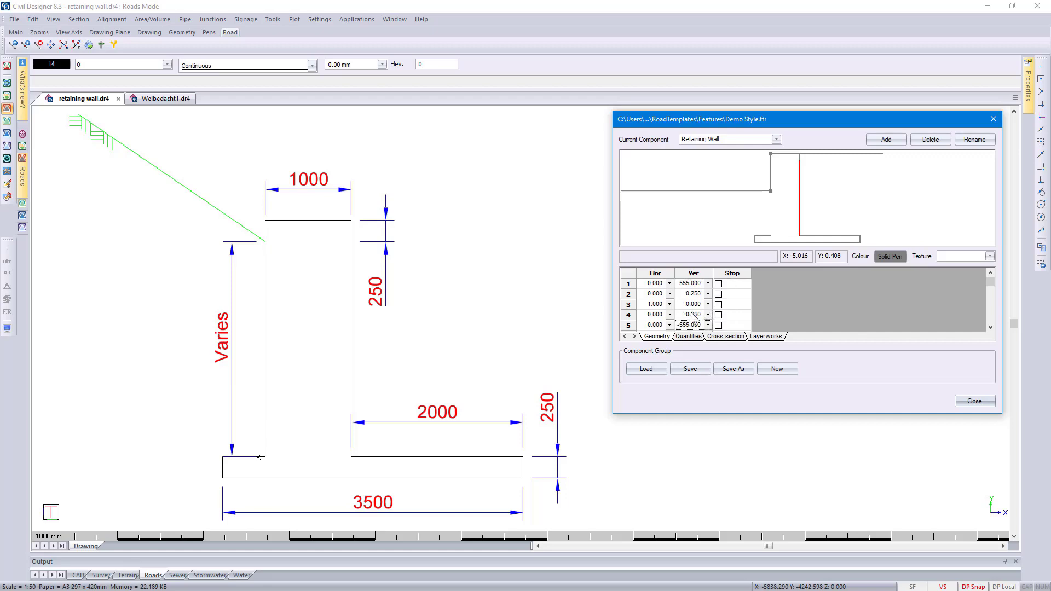
# Step: Mark the fourth geometry segment as a stop, keep the solid grey pen colour and set the component's texture to Concrete 1
pyautogui.click(718, 315)
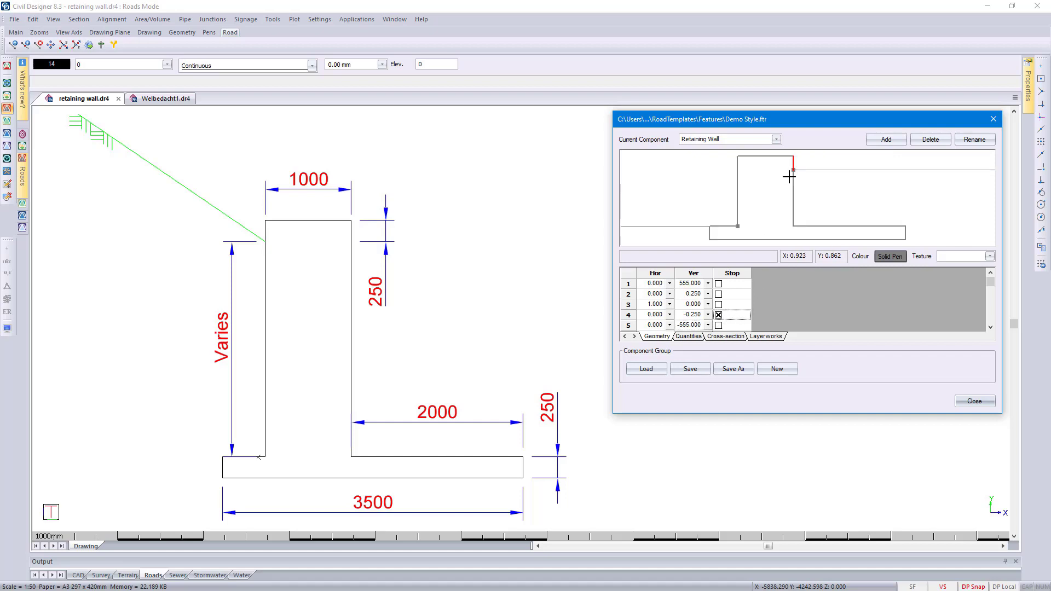
pyautogui.click(883, 257)
pyautogui.click(861, 356)
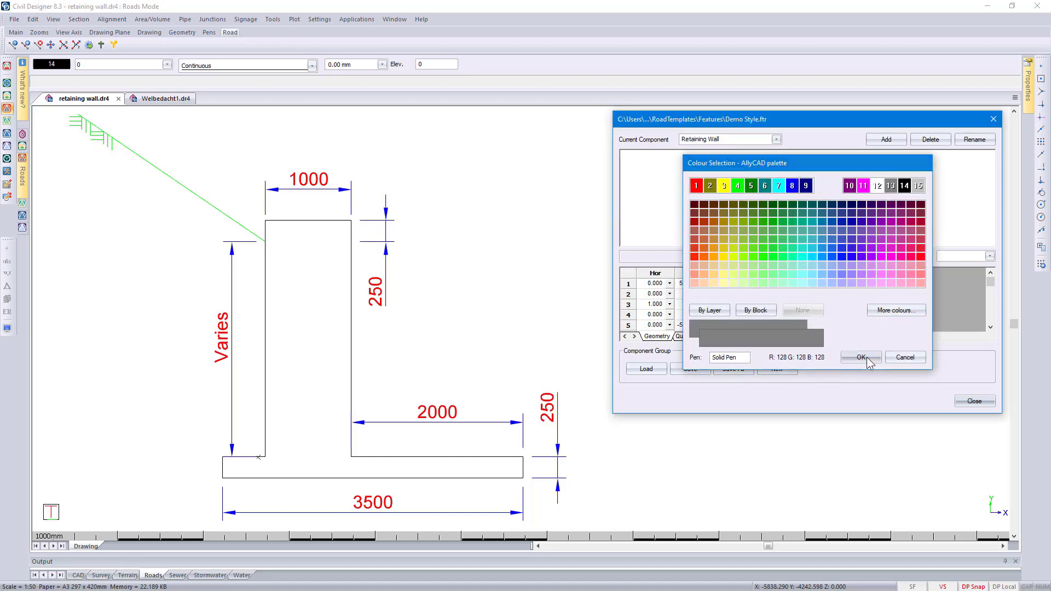
pyautogui.click(990, 256)
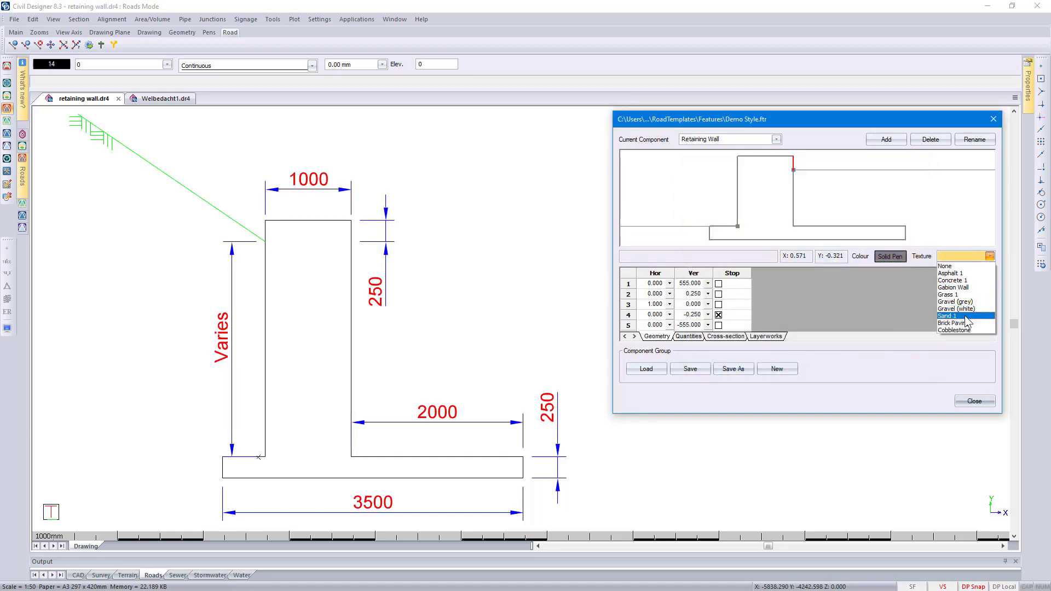
pyautogui.click(957, 282)
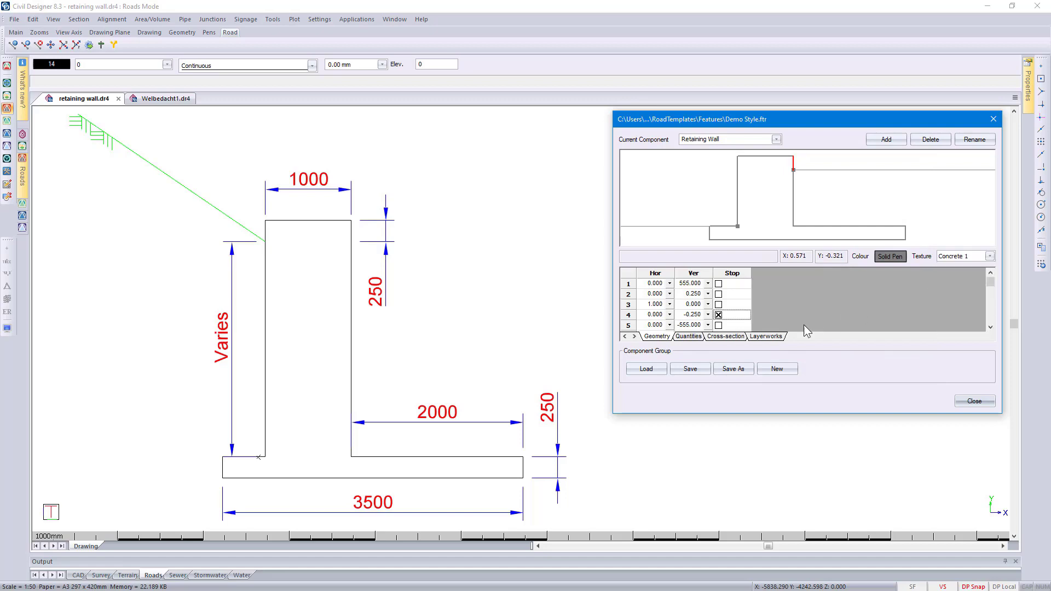
# Step: Add a Volume quantity whose region encloses the wall's base slab and describe it as Footing
pyautogui.click(690, 338)
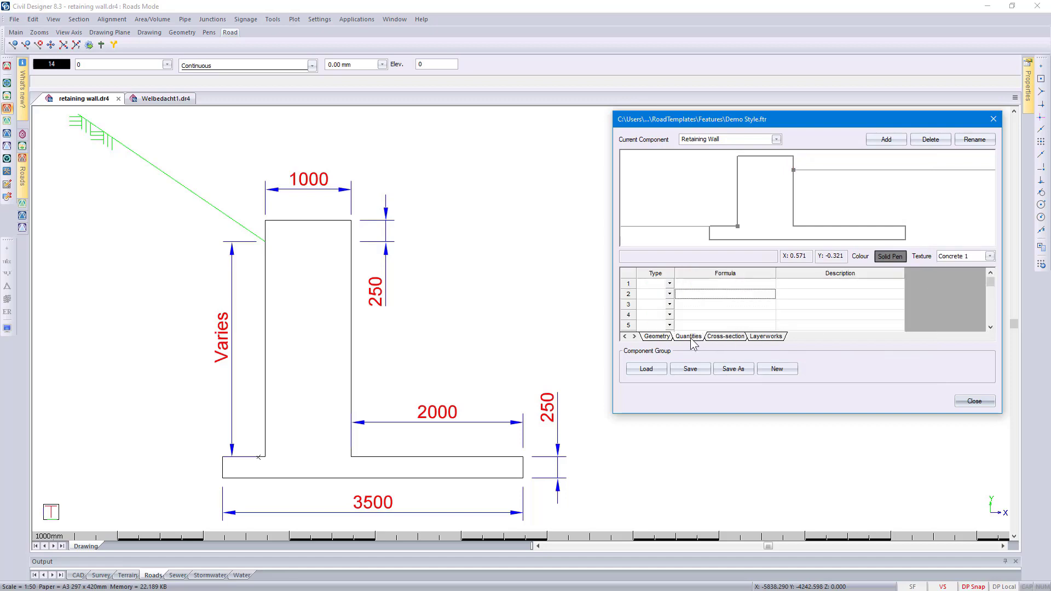
pyautogui.click(668, 284)
pyautogui.click(664, 294)
pyautogui.click(699, 286)
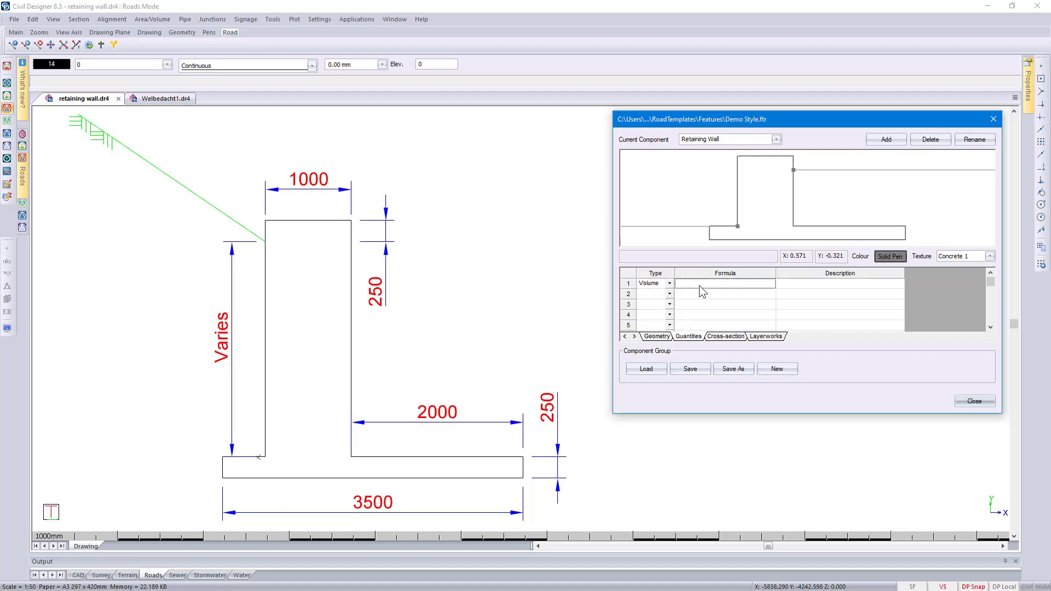
pyautogui.rightClick(699, 286)
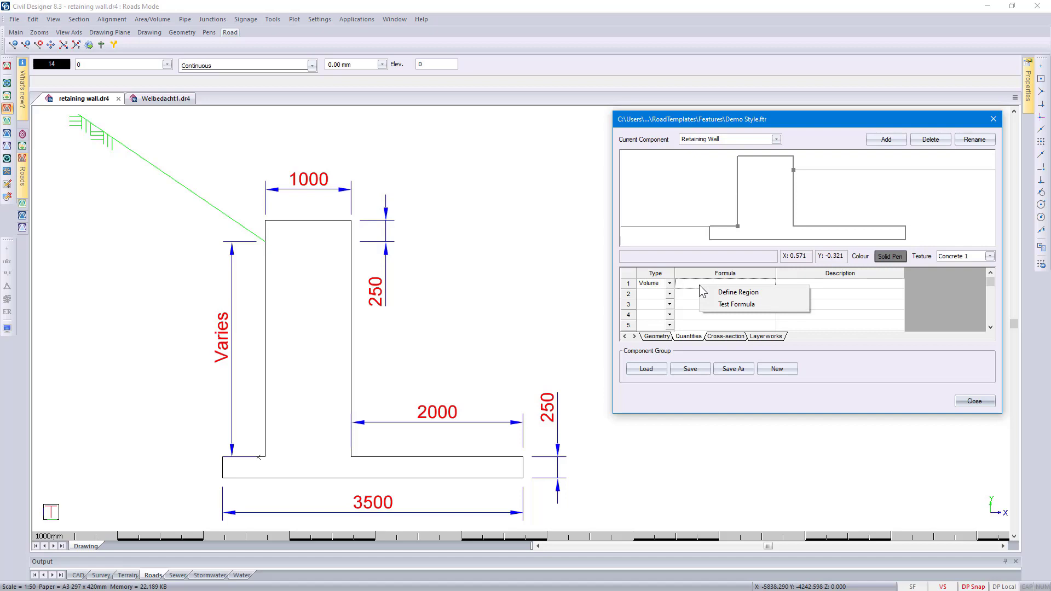
pyautogui.click(737, 292)
pyautogui.click(710, 236)
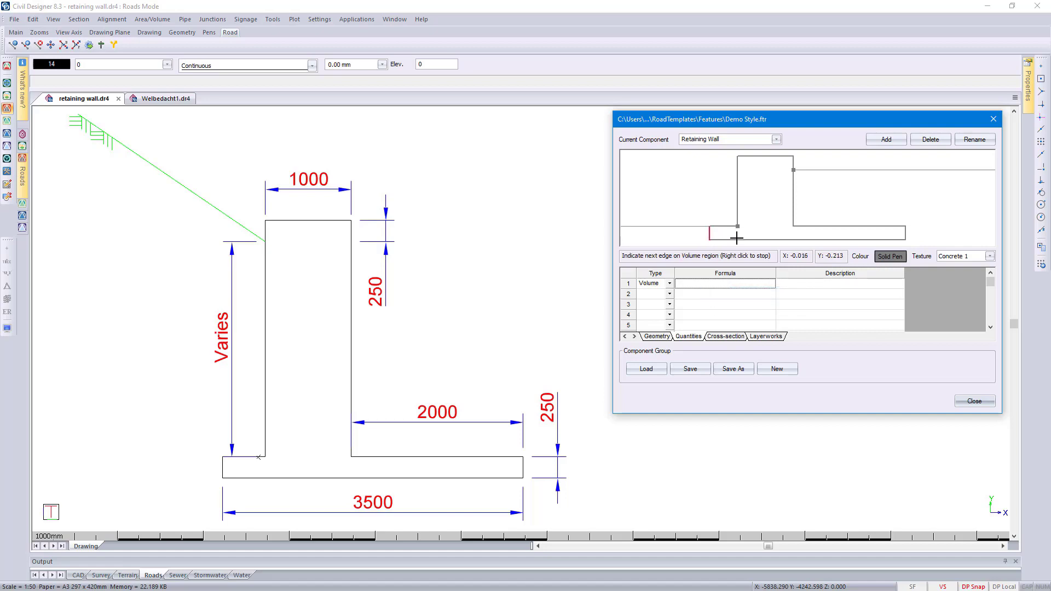
pyautogui.click(906, 233)
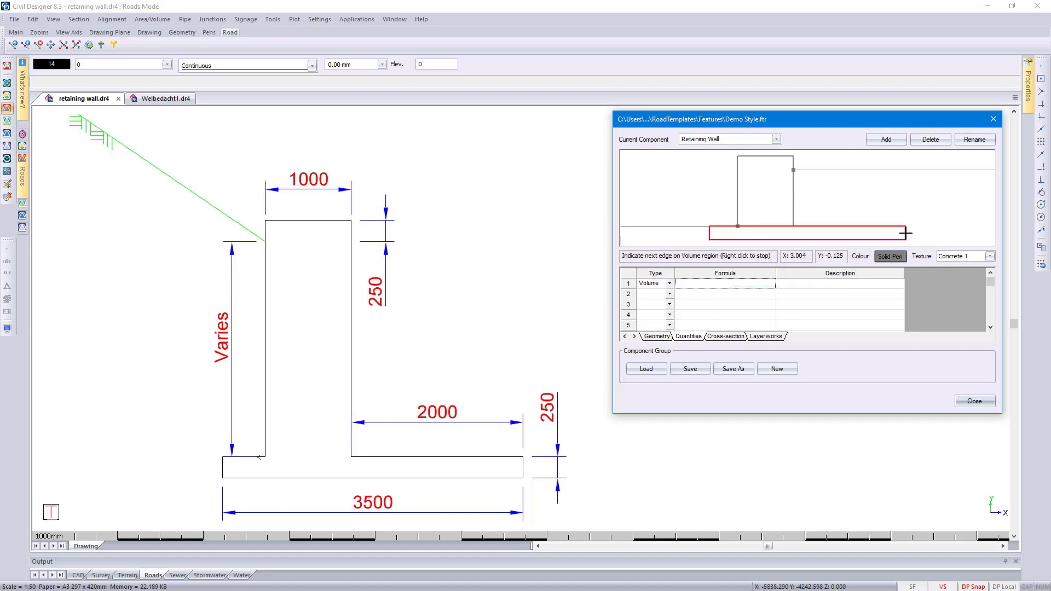
pyautogui.rightClick(906, 233)
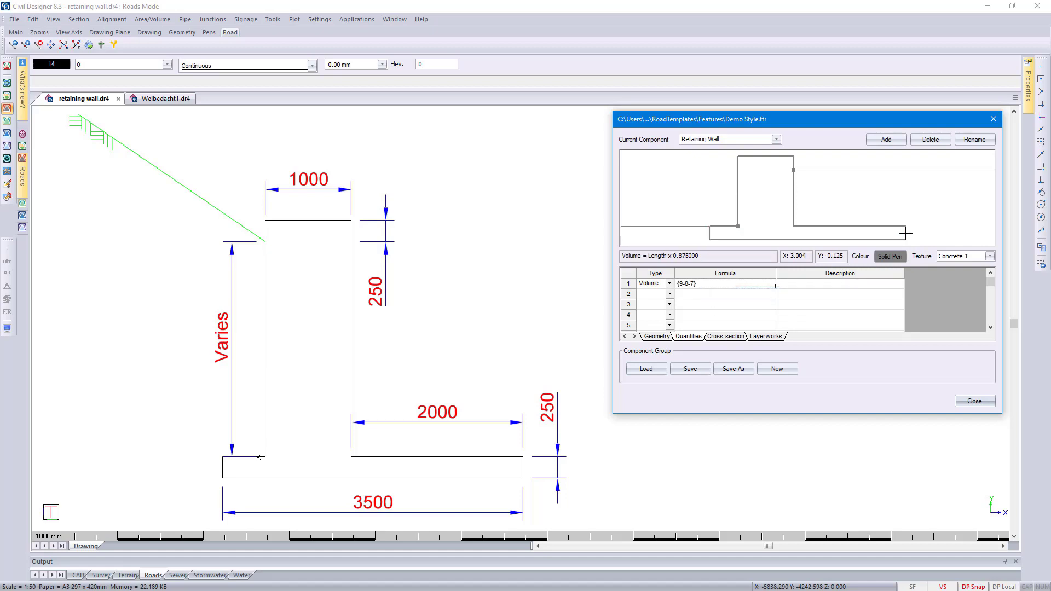
pyautogui.click(795, 284)
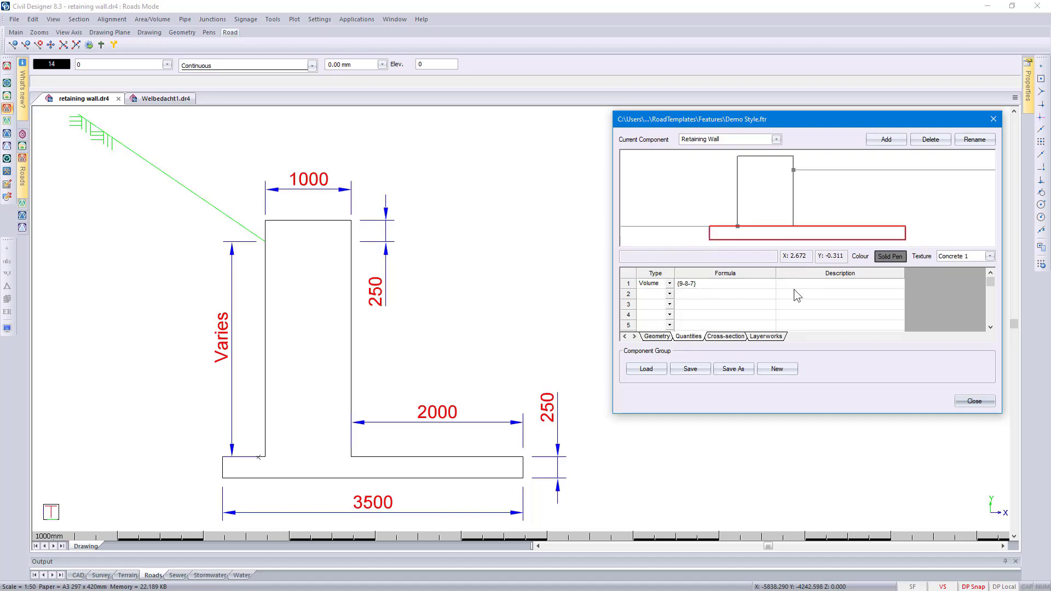
pyautogui.write('Footing')
# Step: Add a second Volume quantity whose region encloses the stem above the footing and describe it as Wall
pyautogui.click(669, 294)
pyautogui.click(660, 301)
pyautogui.rightClick(696, 299)
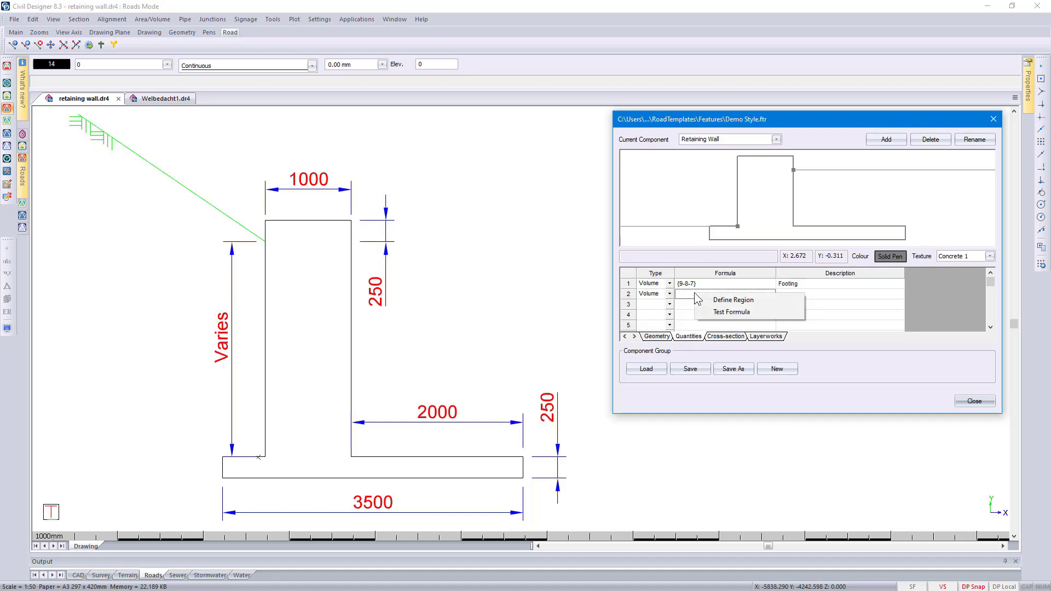
pyautogui.click(707, 296)
pyautogui.click(742, 218)
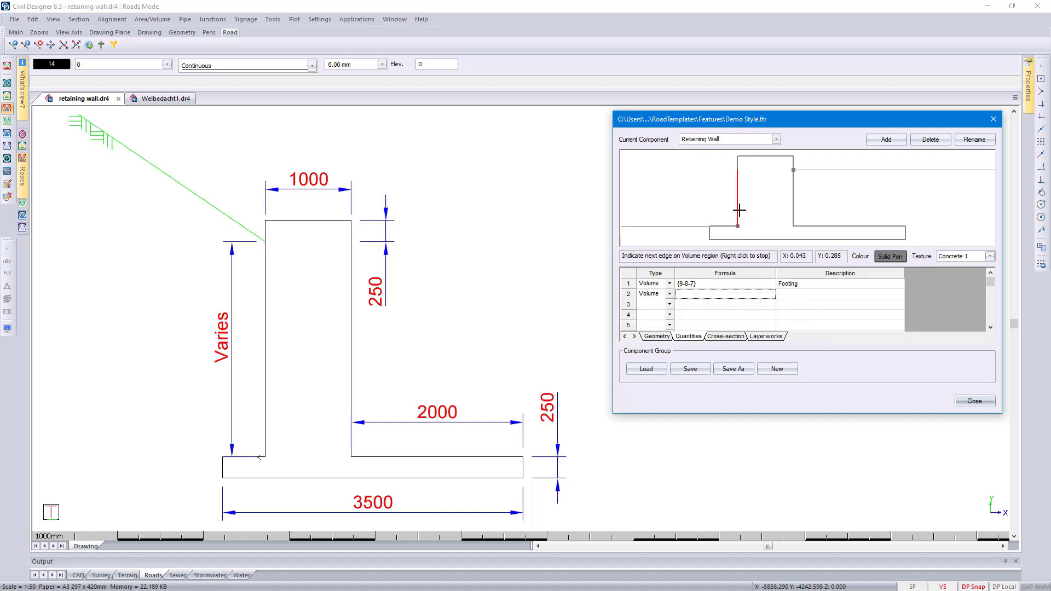
pyautogui.click(754, 159)
pyautogui.click(797, 164)
pyautogui.click(800, 193)
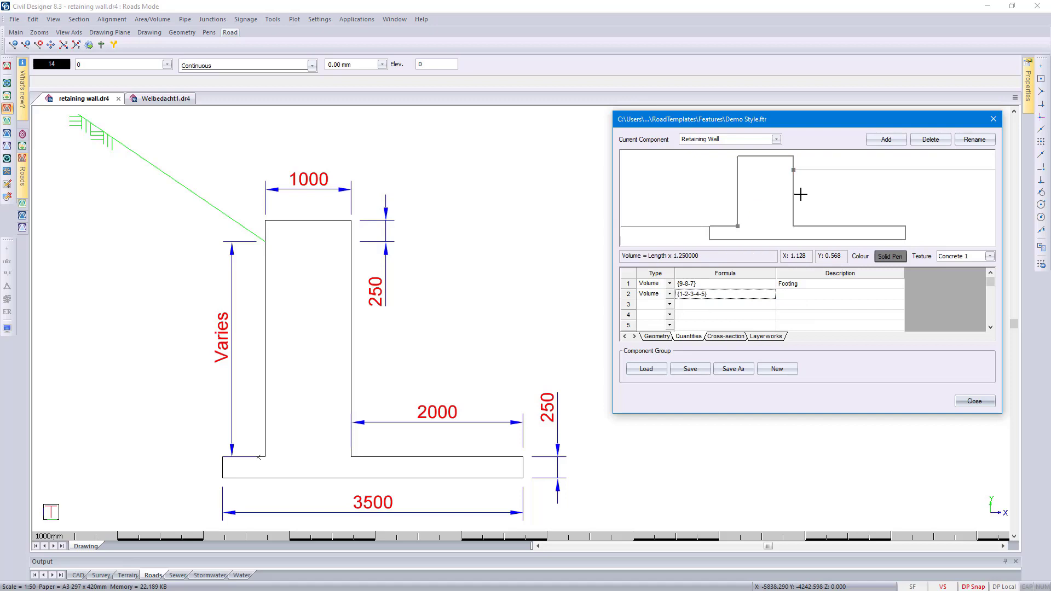
pyautogui.rightClick(796, 294)
pyautogui.click(799, 295)
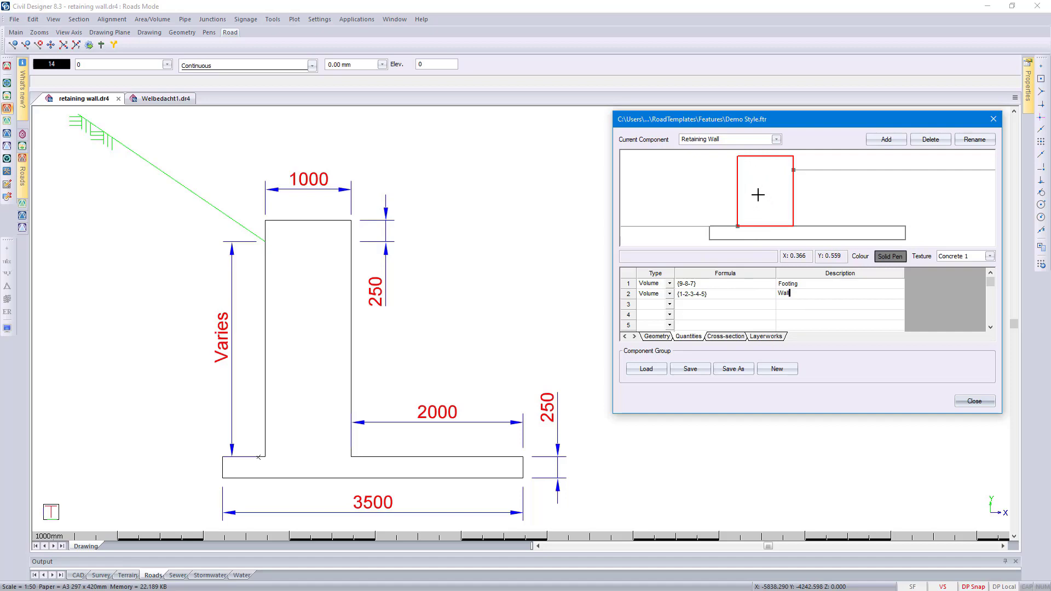
pyautogui.click(738, 294)
pyautogui.click(738, 293)
pyautogui.click(721, 306)
# Step: Set the retaining wall's cross-section method to Above
pyautogui.click(726, 336)
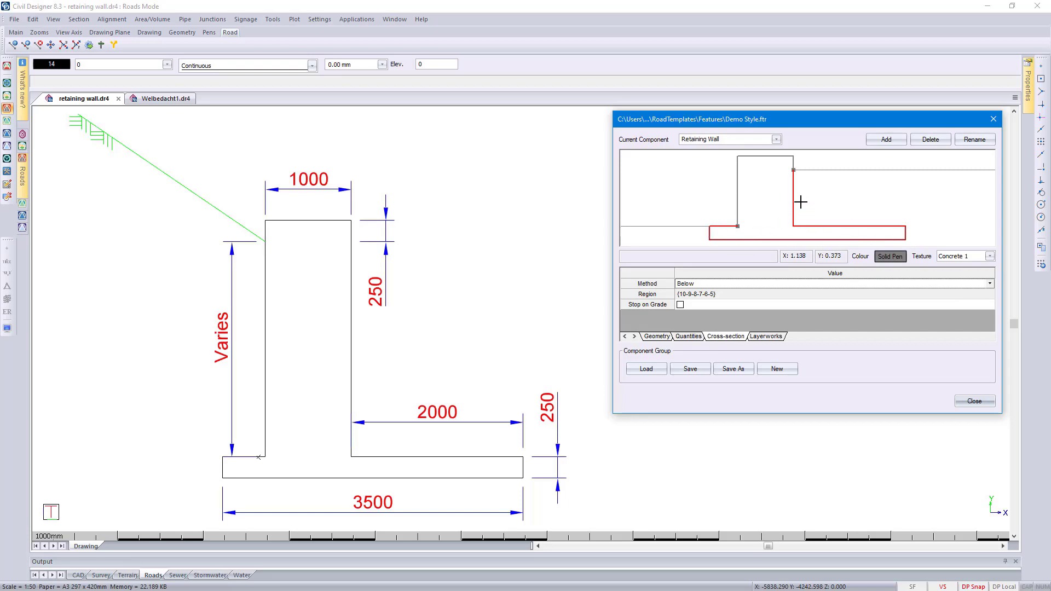
pyautogui.click(989, 284)
pyautogui.click(773, 292)
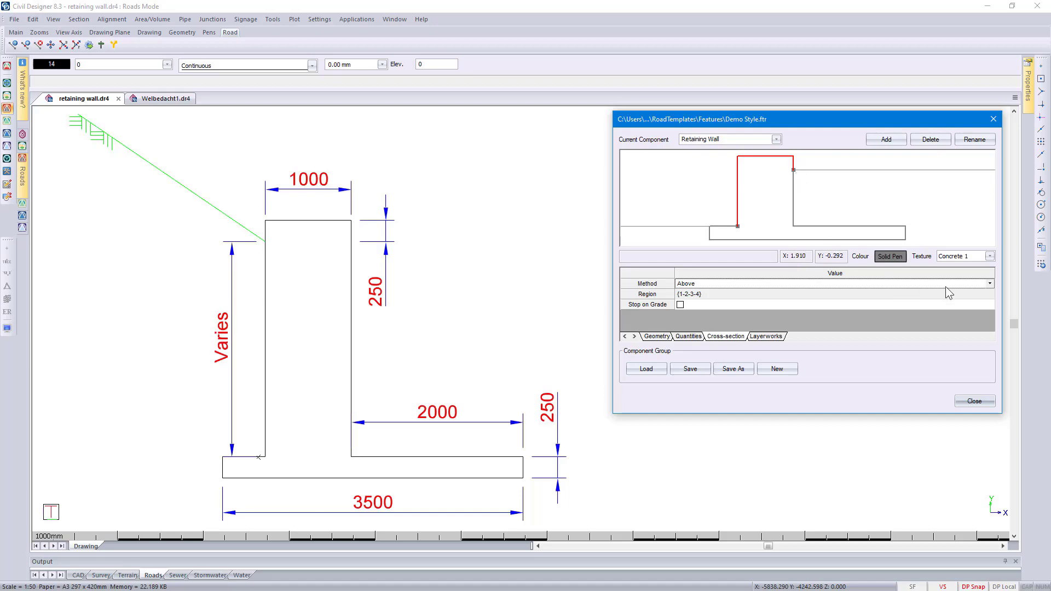
# Step: Set the cross-section method to Custom and define its region along the stem's face on the 2000 mm footing side and its top edge
pyautogui.click(989, 284)
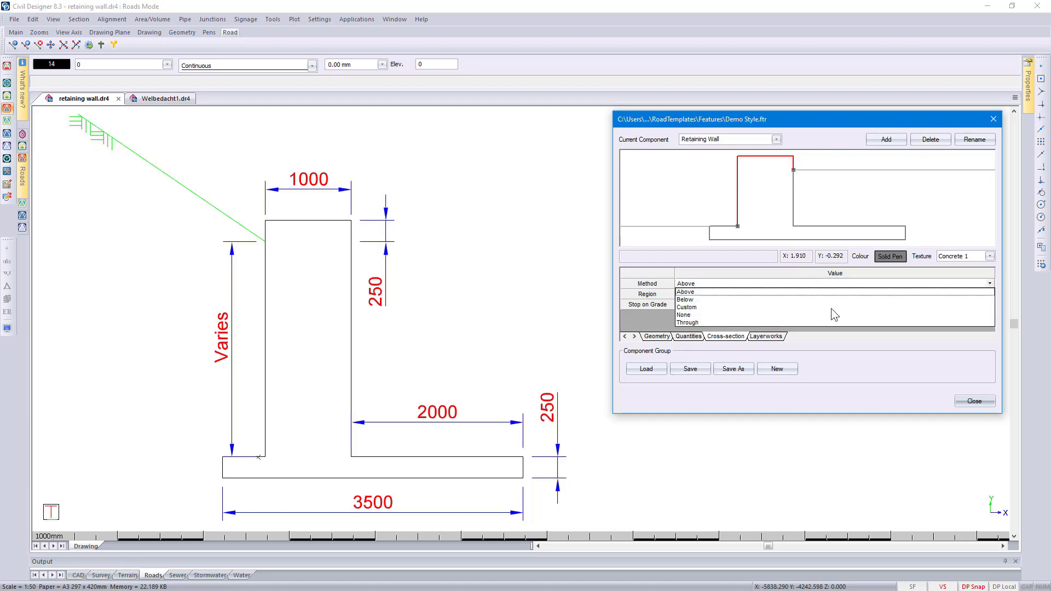
pyautogui.click(689, 308)
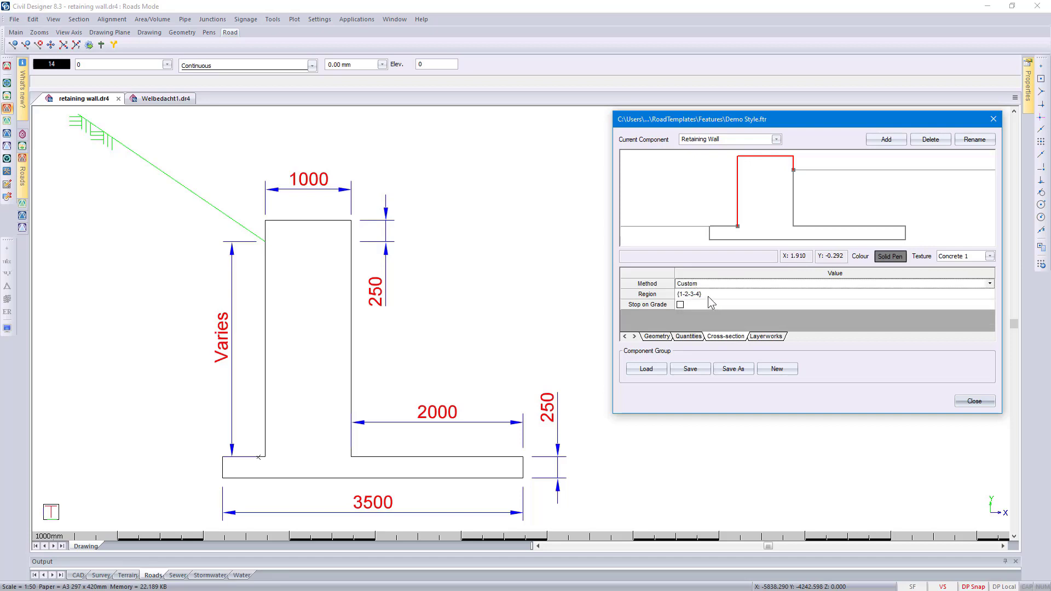
pyautogui.click(706, 293)
pyautogui.rightClick(706, 293)
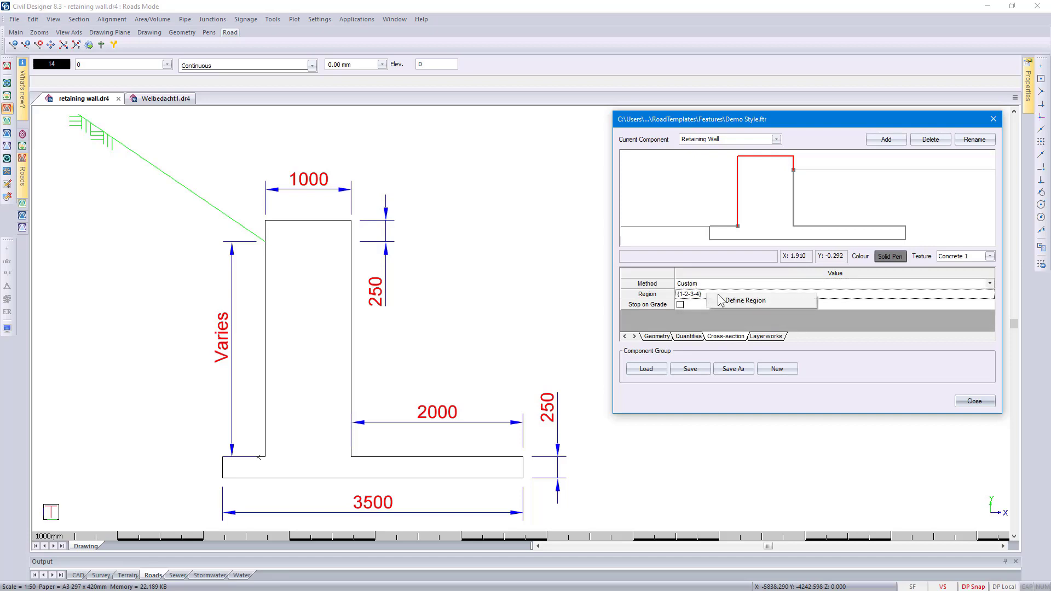
pyautogui.click(733, 302)
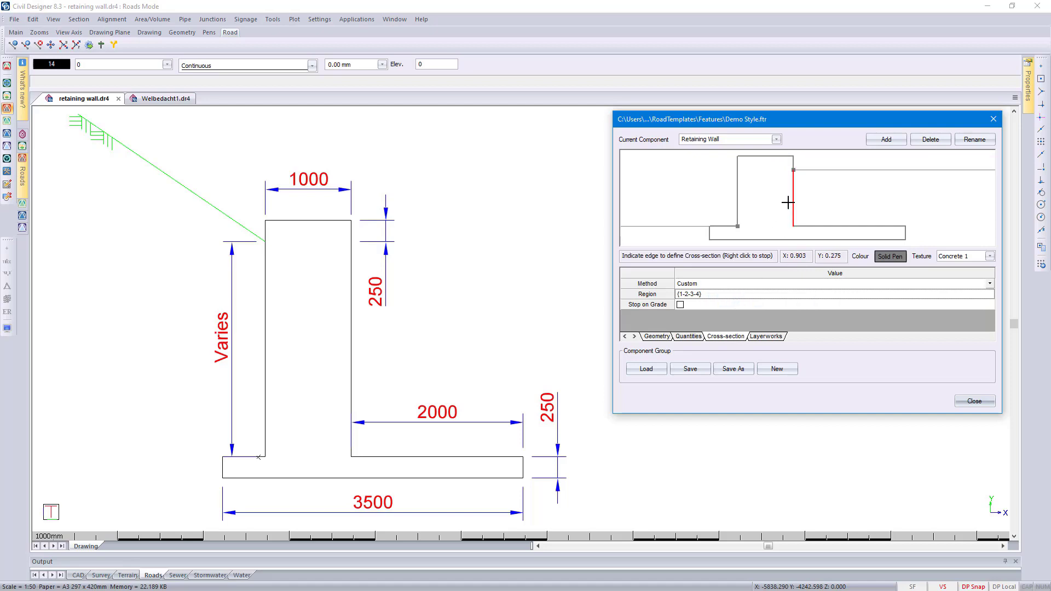
pyautogui.click(792, 163)
pyautogui.click(781, 156)
# Step: Set the cross-section method to Through and try the Stop on Grade option, leaving it off
pyautogui.click(990, 284)
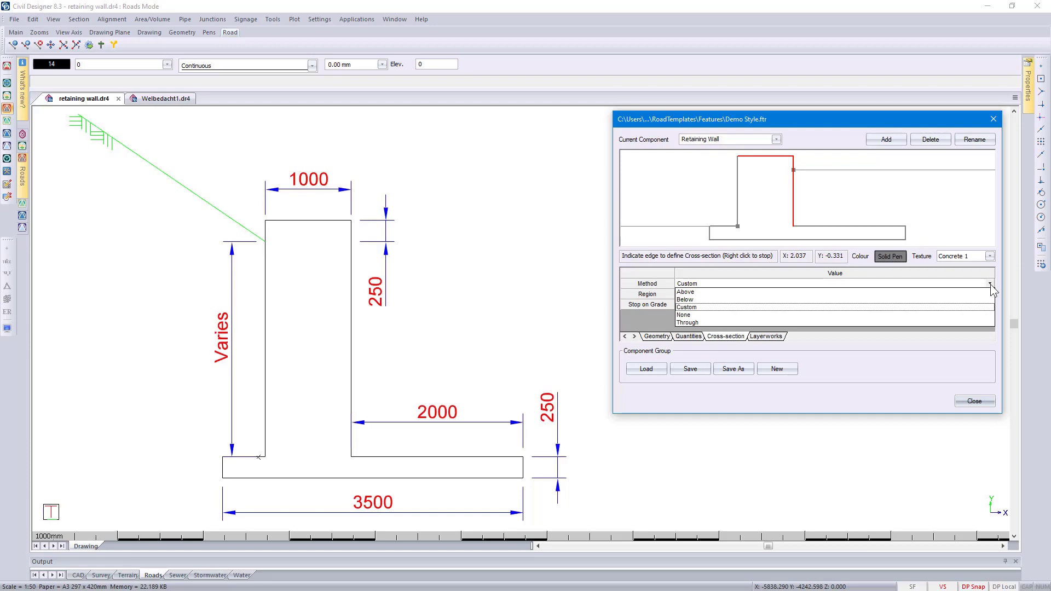
pyautogui.click(694, 322)
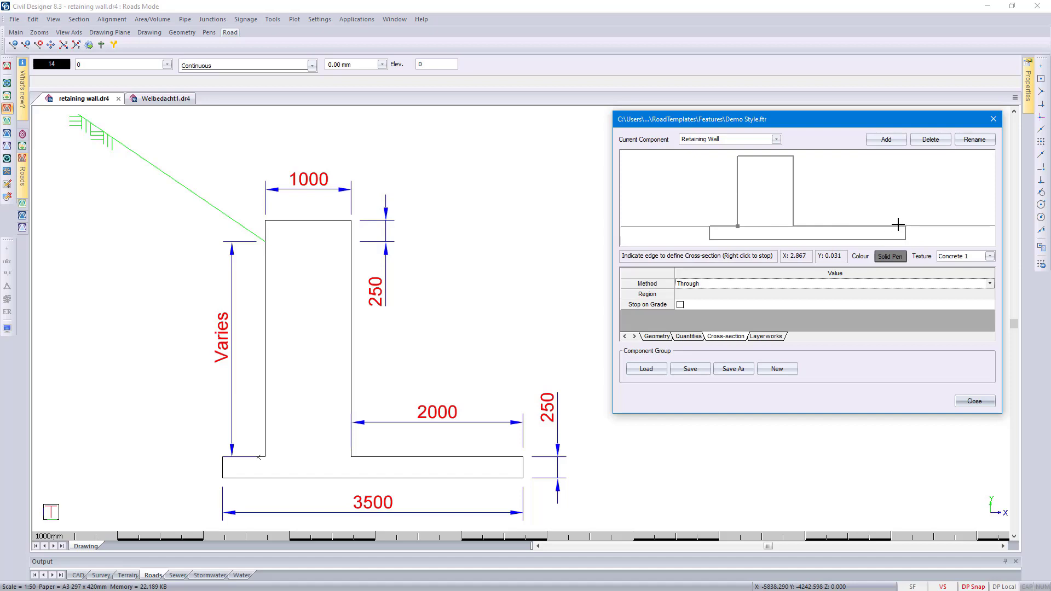
pyautogui.click(681, 307)
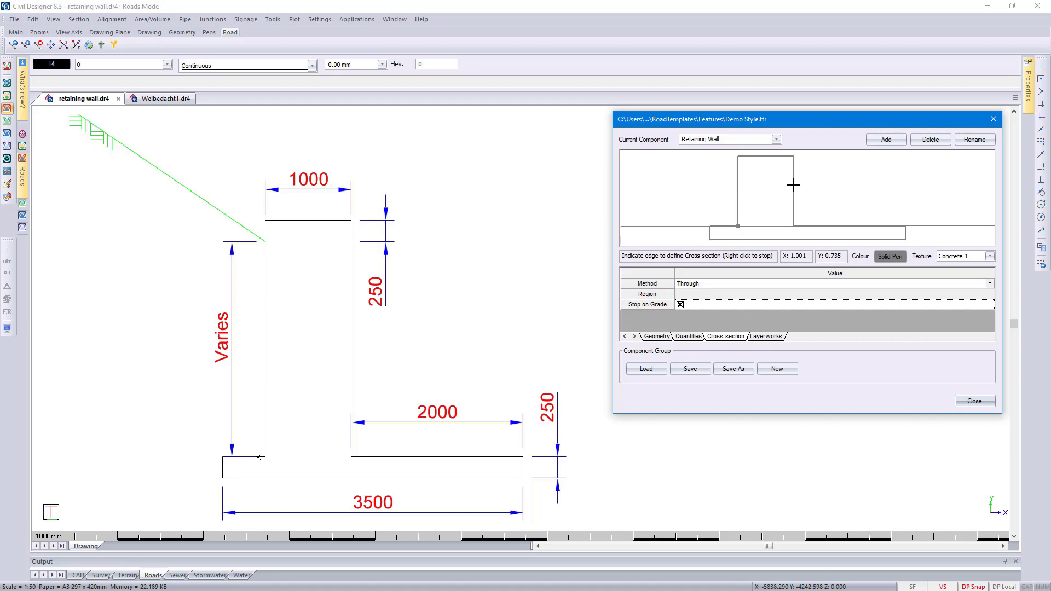
pyautogui.click(680, 305)
# Step: Return to the component's geometry values, close the Component Editor and open the Template Editor
pyautogui.click(989, 284)
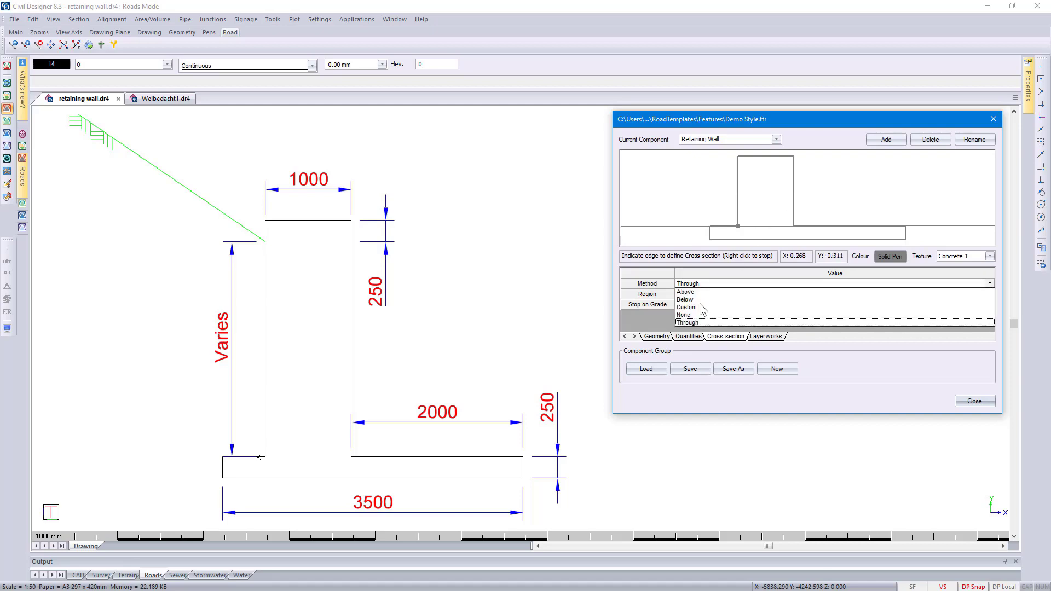
pyautogui.click(657, 336)
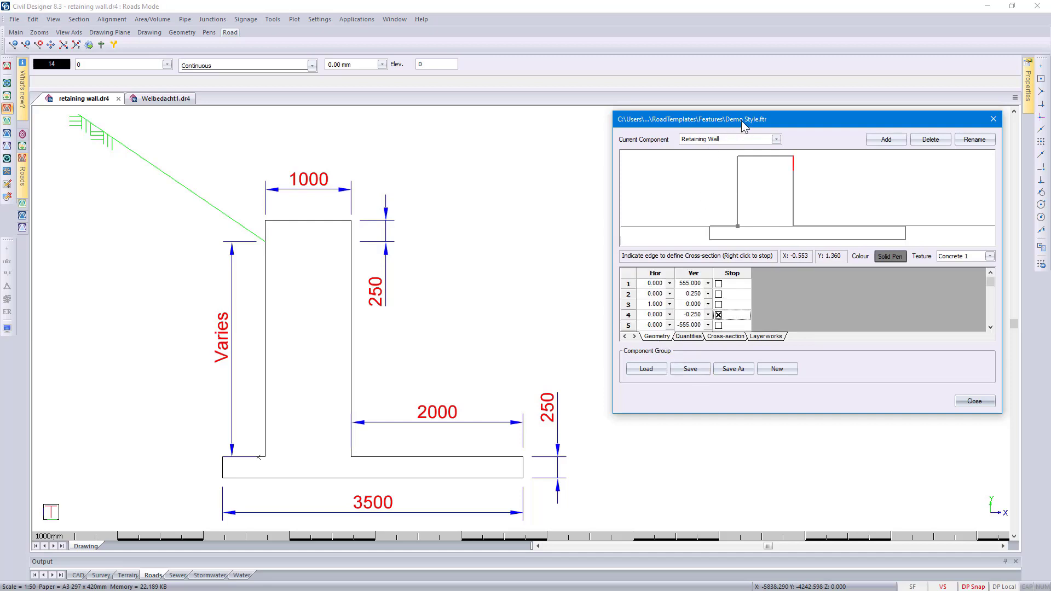
pyautogui.click(973, 401)
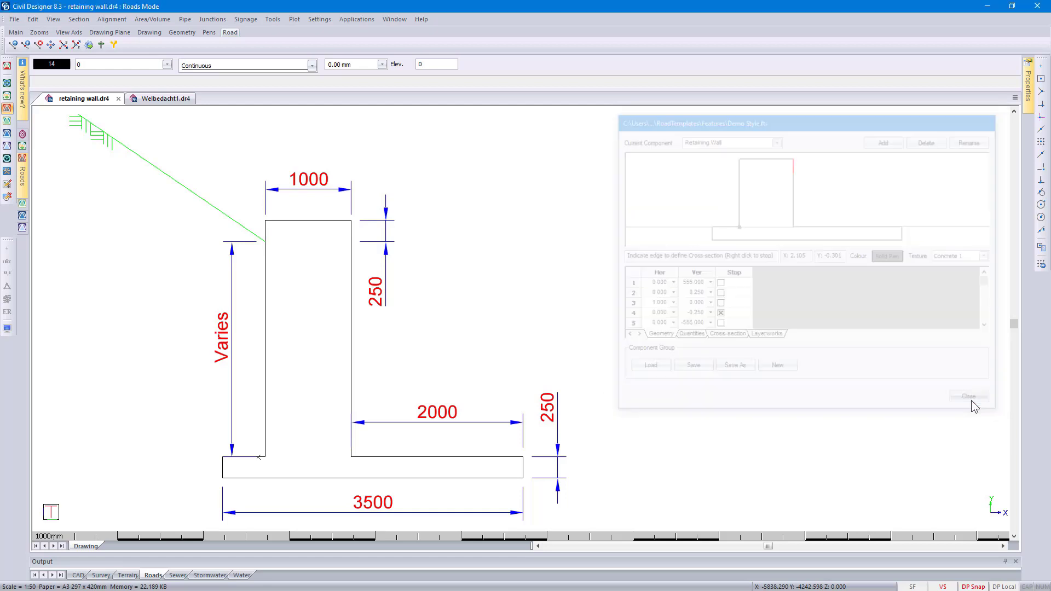
pyautogui.click(272, 20)
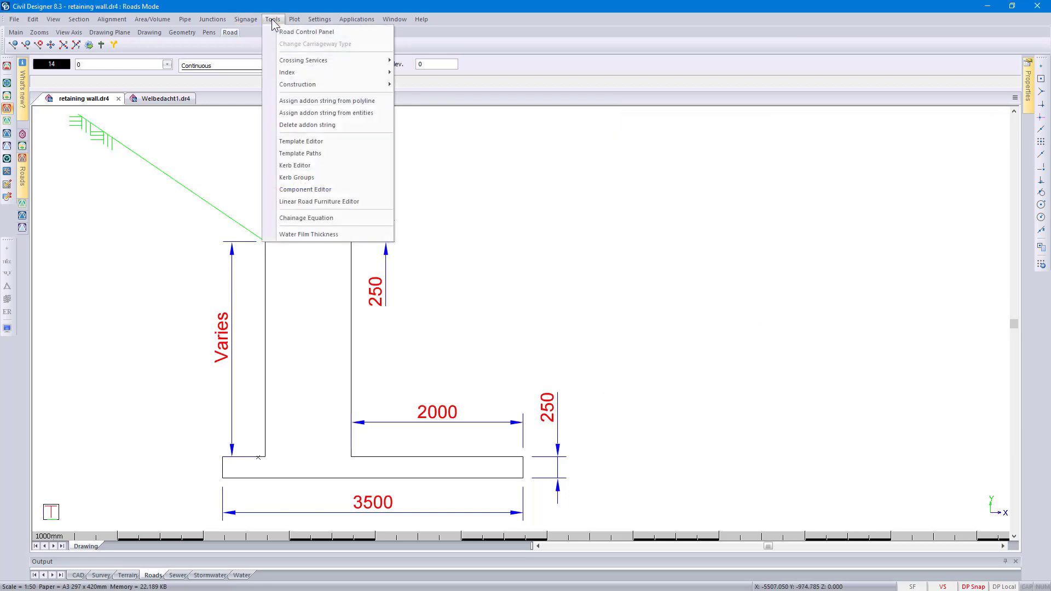
pyautogui.click(306, 142)
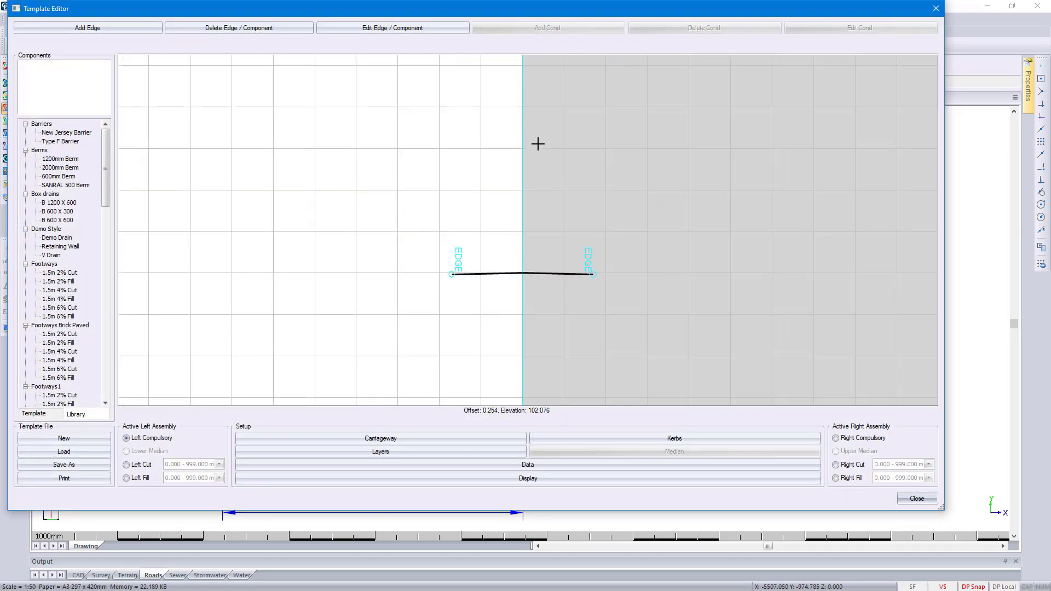
# Step: Add a nearly level ground line across both sides of the template at an elevation of about 107 m, above the road
pyautogui.rightClick(408, 224)
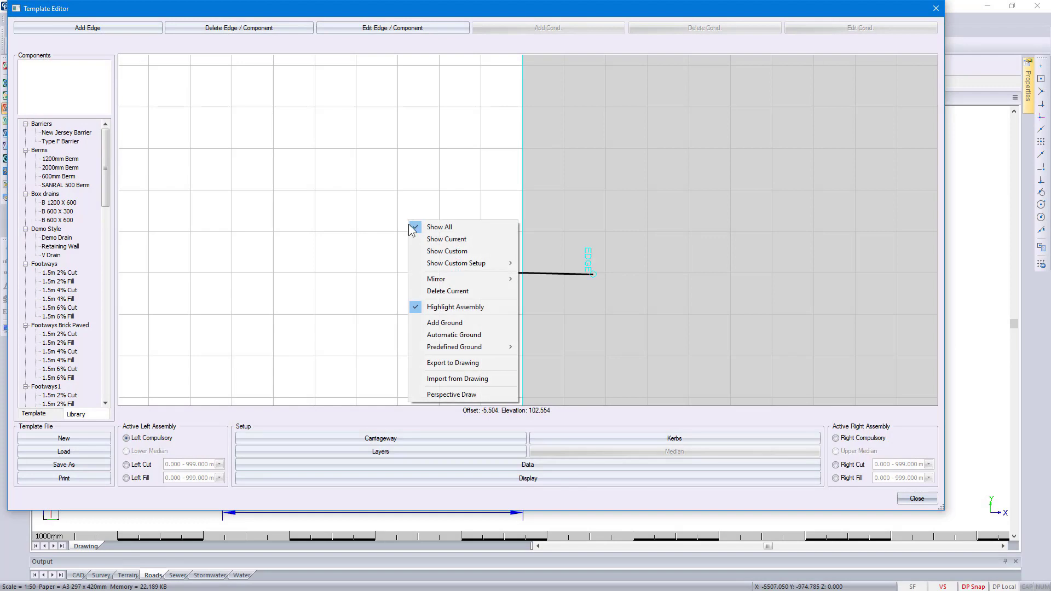
pyautogui.click(445, 322)
pyautogui.click(175, 118)
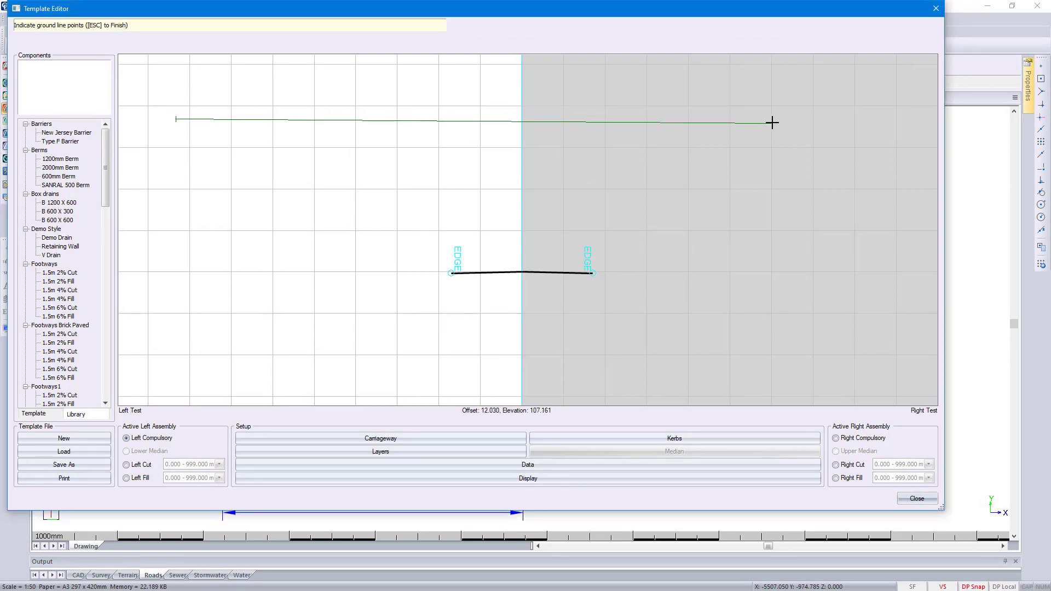
pyautogui.click(808, 123)
pyautogui.press('Escape')
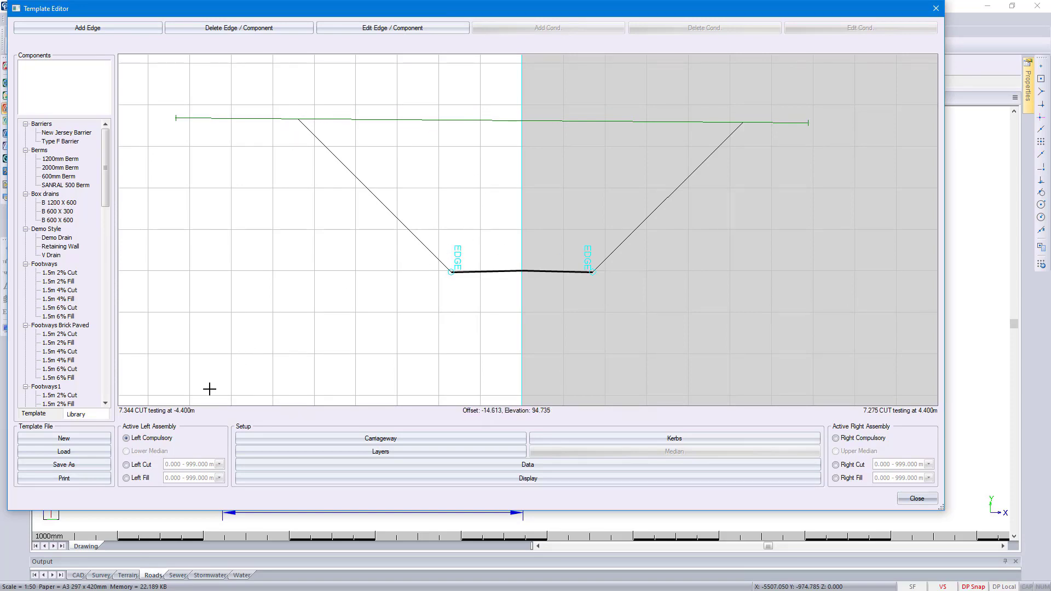
# Step: Add a vertical edge to the left cut assembly with a slope of 0, ending at Ground Intersect
pyautogui.click(141, 465)
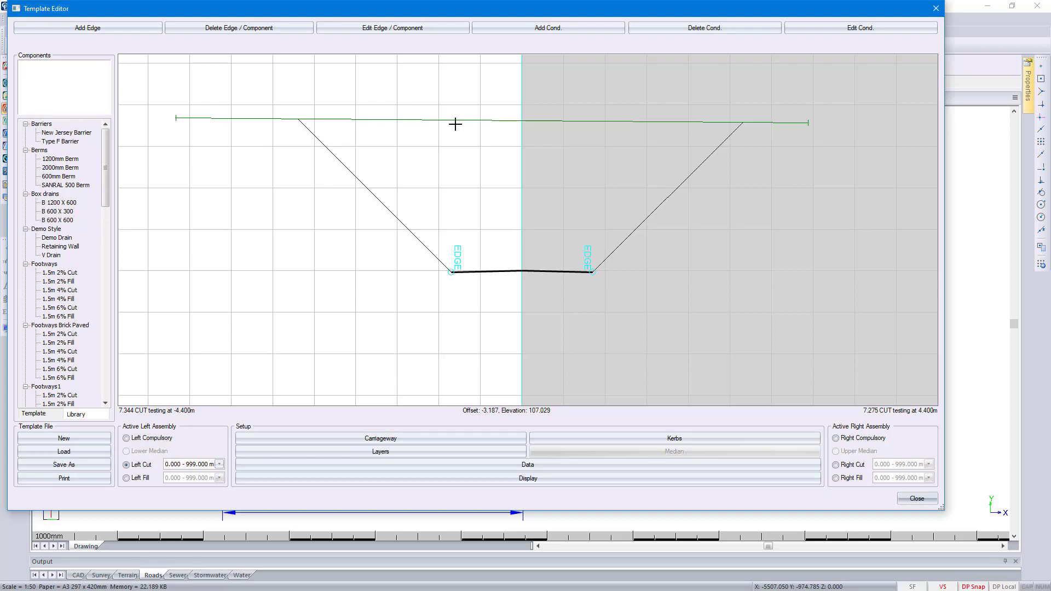
pyautogui.click(107, 27)
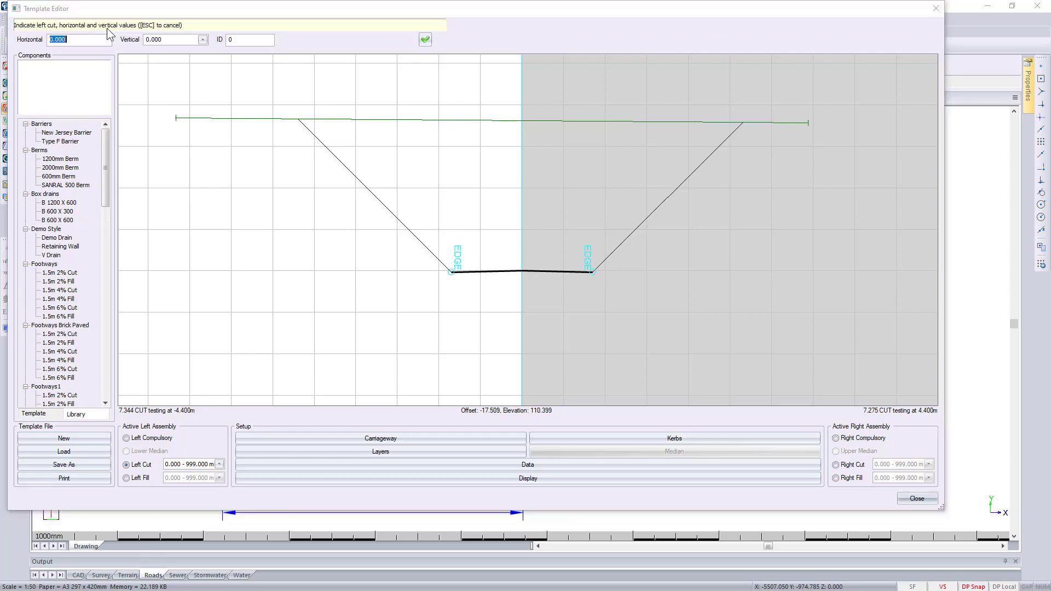
pyautogui.click(202, 41)
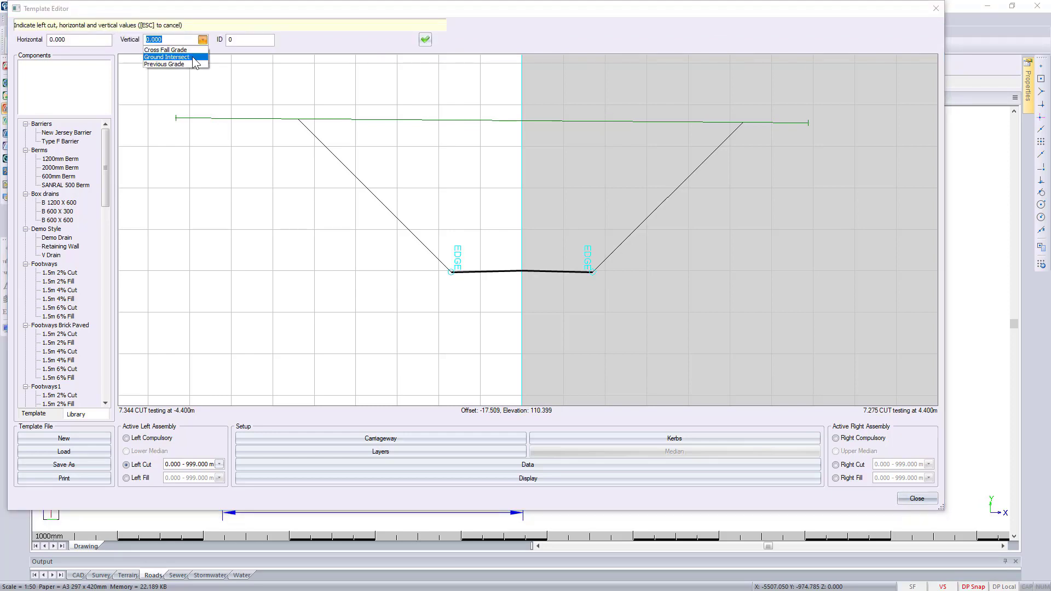
pyautogui.click(193, 56)
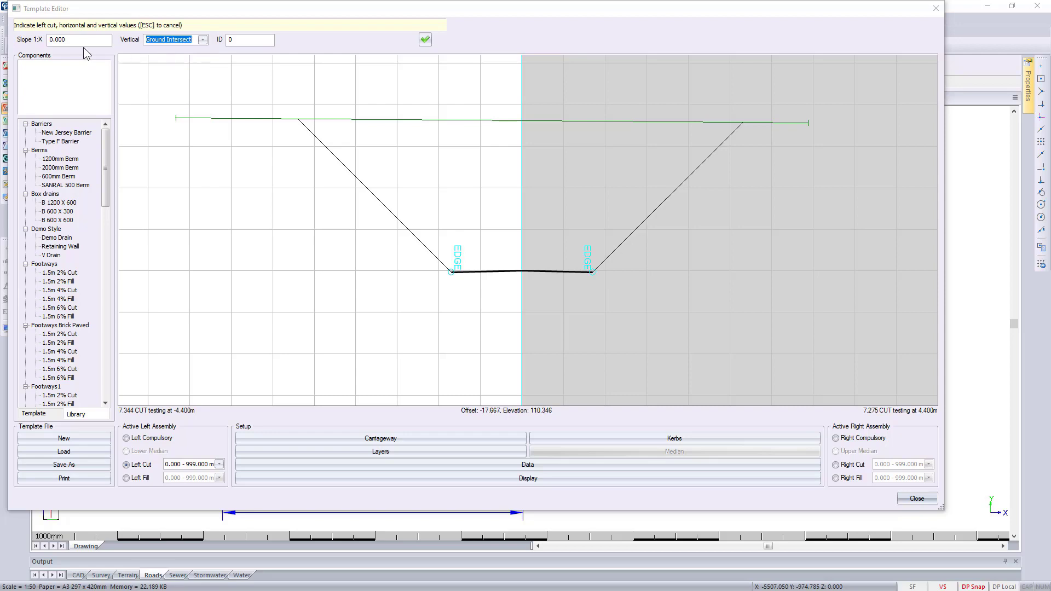
pyautogui.click(421, 41)
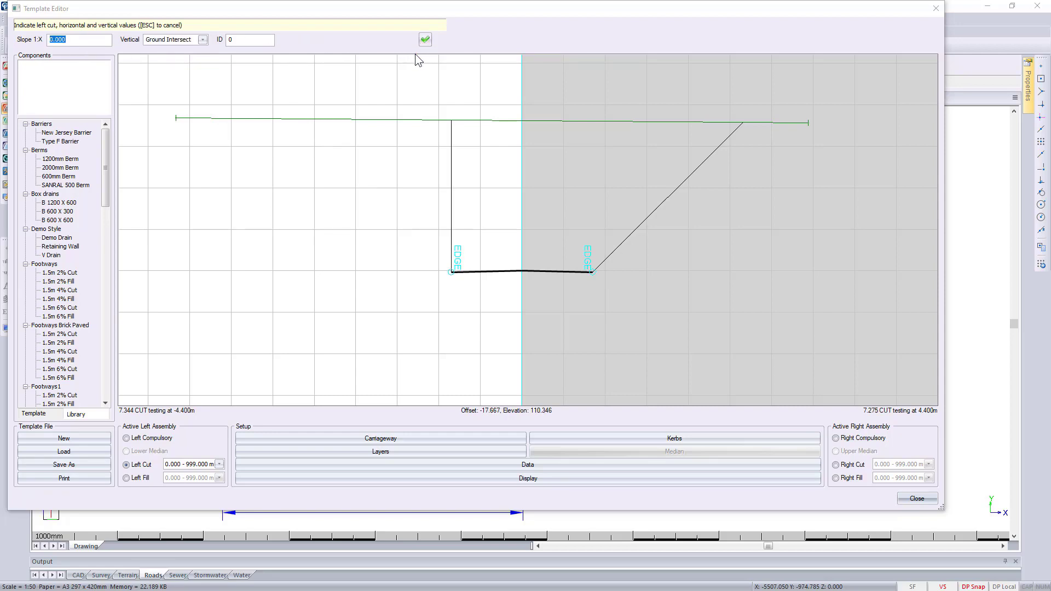
pyautogui.press('Escape')
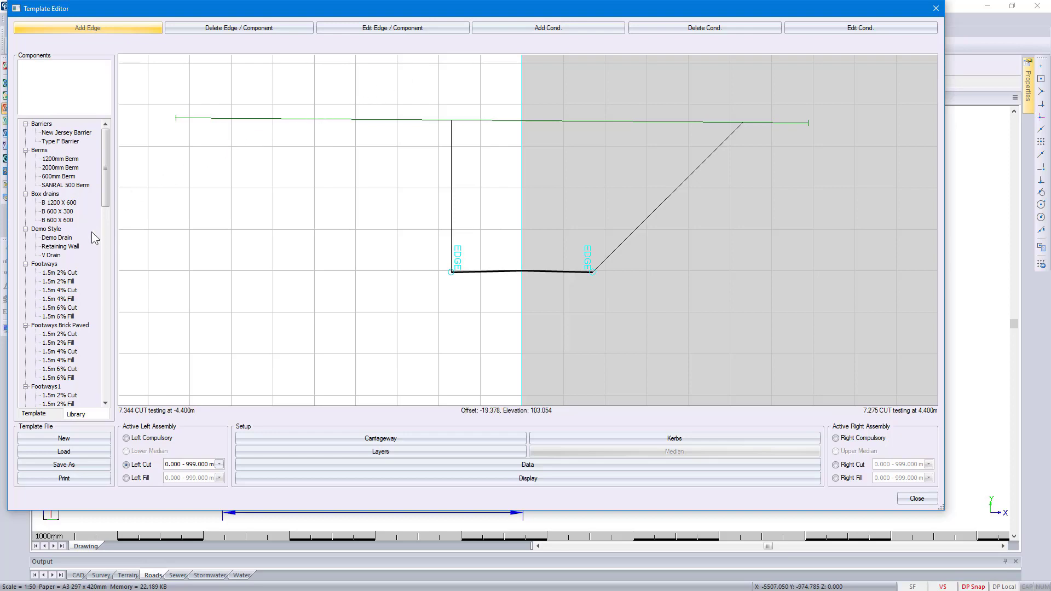
# Step: Place the Retaining Wall component from the Demo Style library on the vertical left cut edge
pyautogui.click(61, 247)
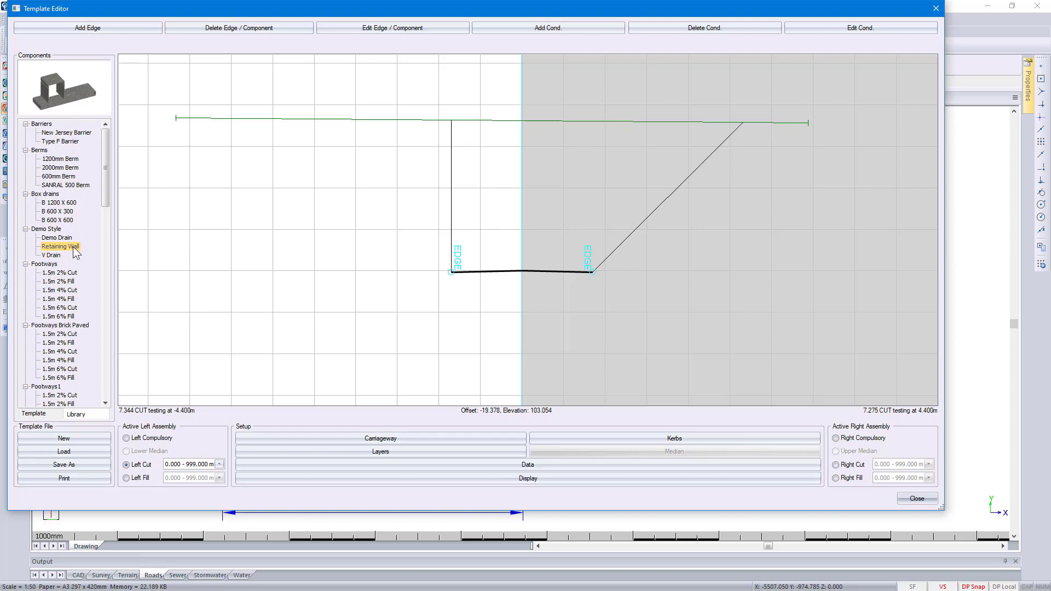
pyautogui.doubleClick(74, 248)
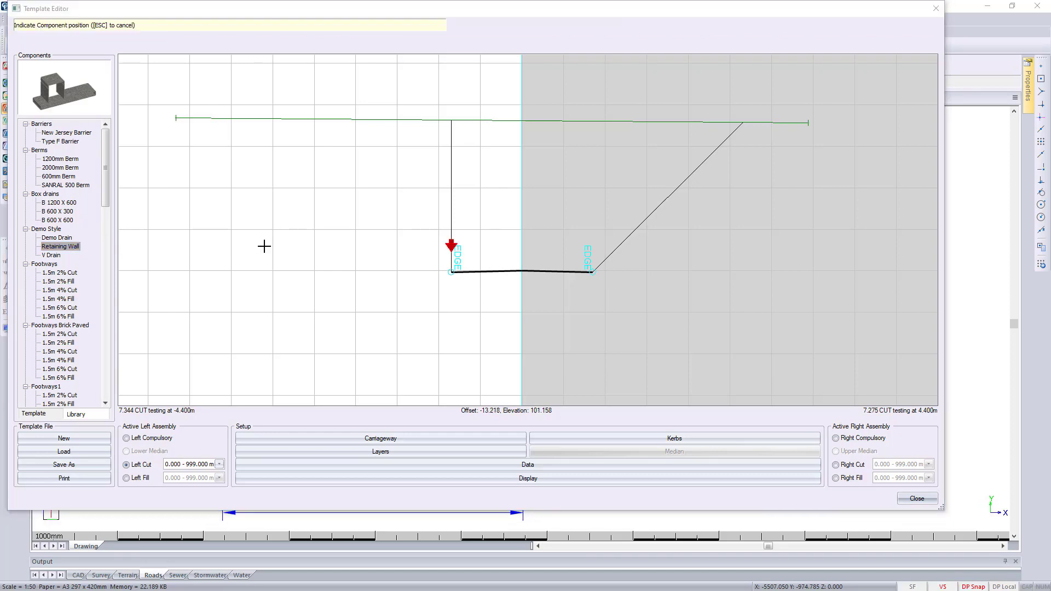
pyautogui.click(388, 263)
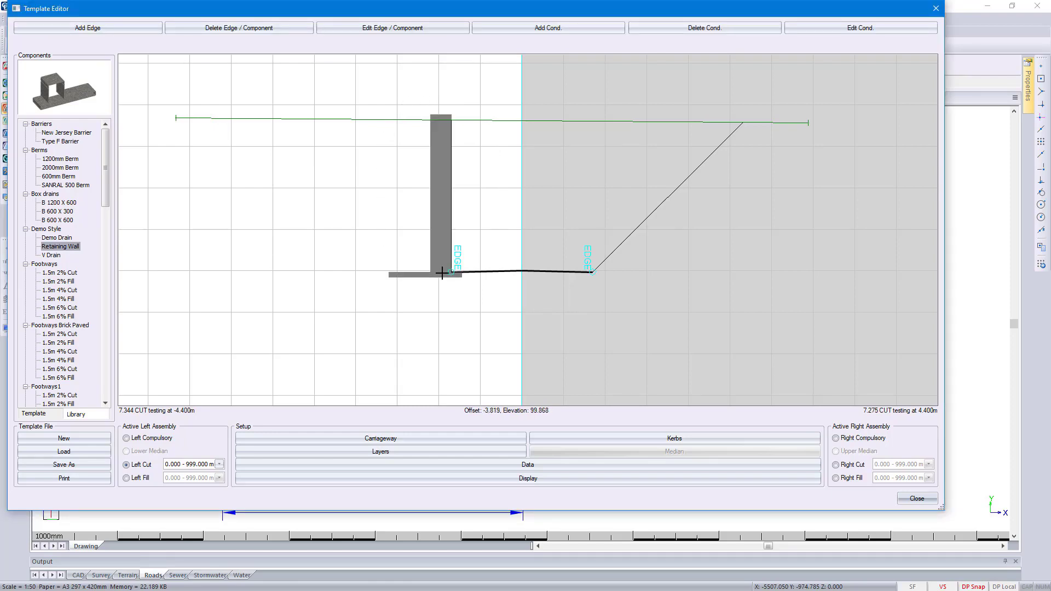
# Step: Close the Template Editor without saving the template and close the retaining wall drawing
pyautogui.click(923, 499)
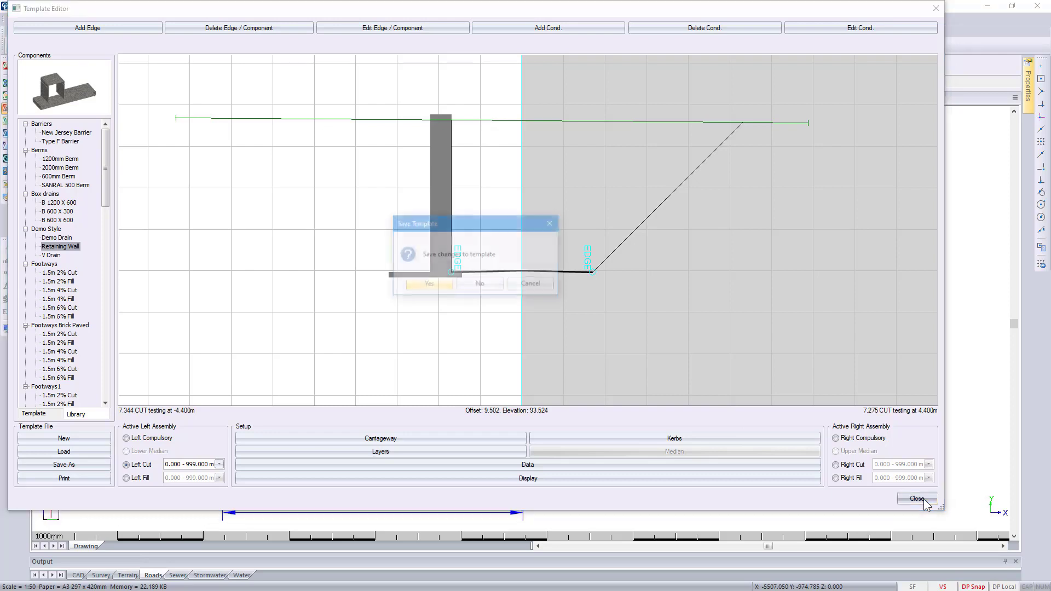
pyautogui.click(480, 284)
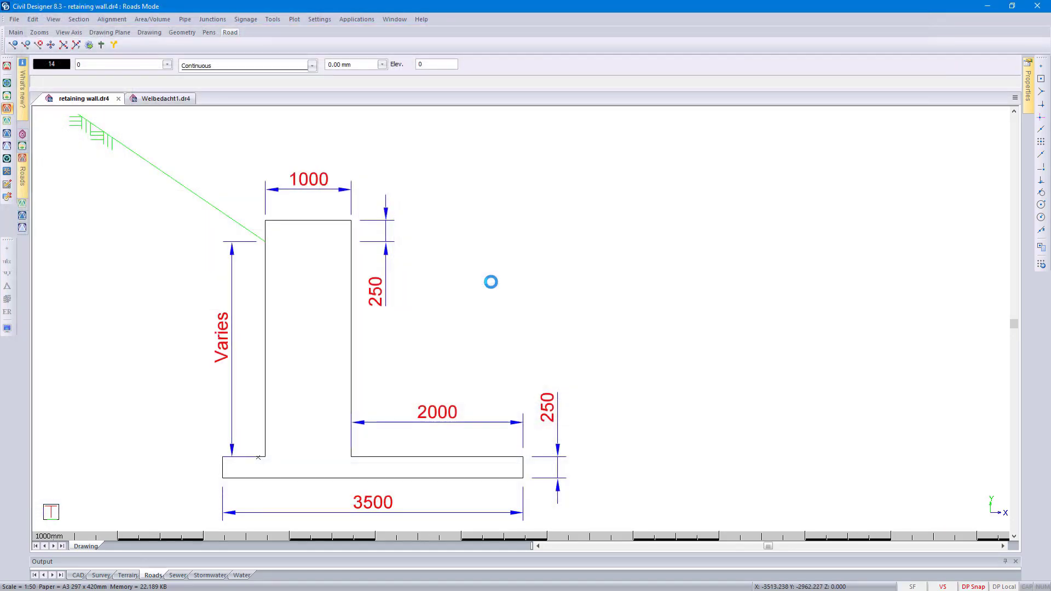
pyautogui.click(118, 99)
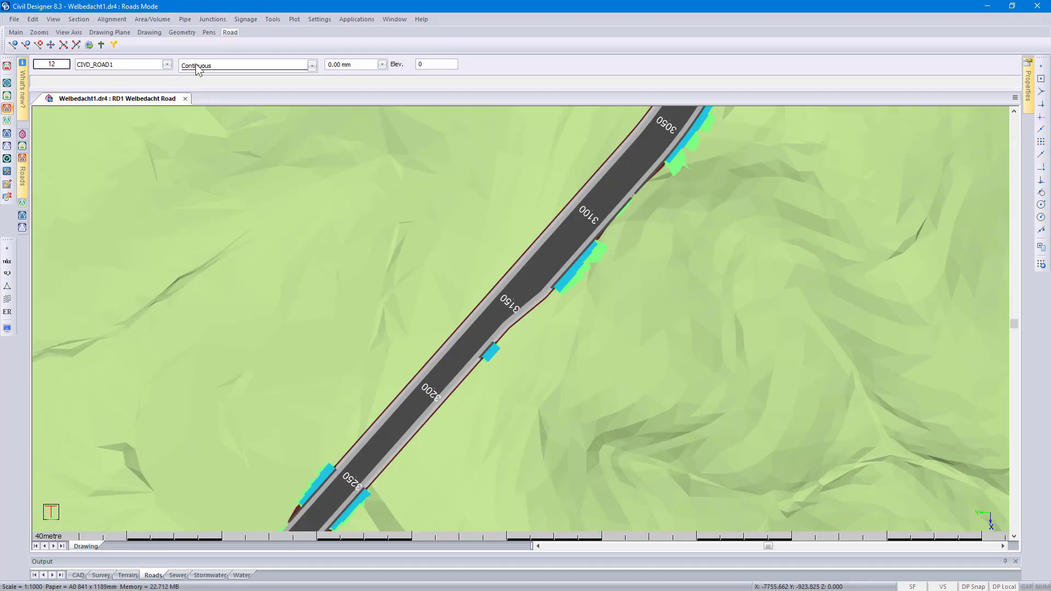
# Step: Open the Single Carriageway.tem template of 1_Single_K+C from the road's template paths in the Template Editor
pyautogui.click(280, 20)
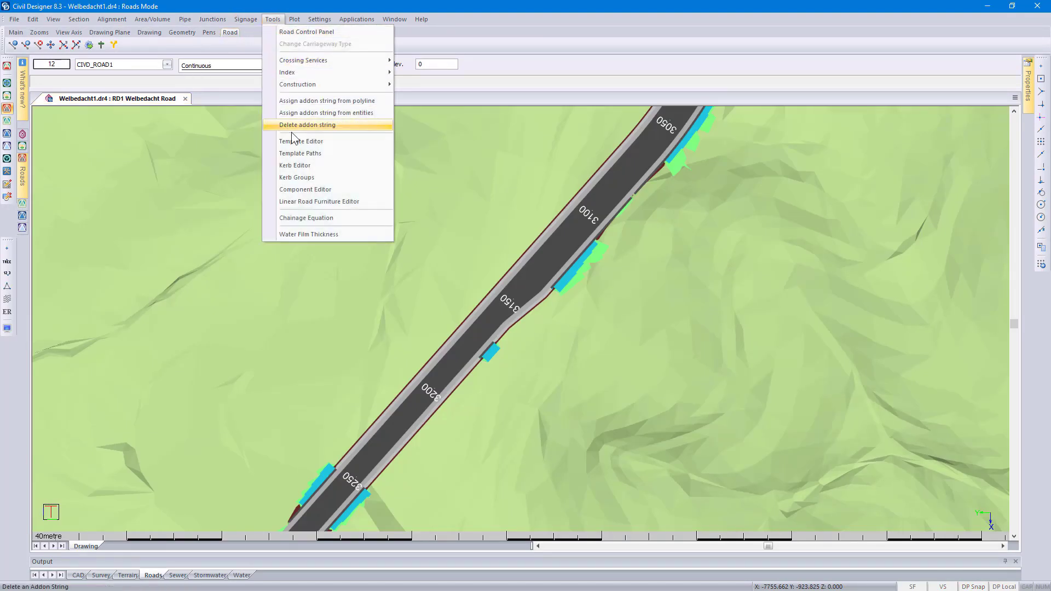
pyautogui.click(300, 154)
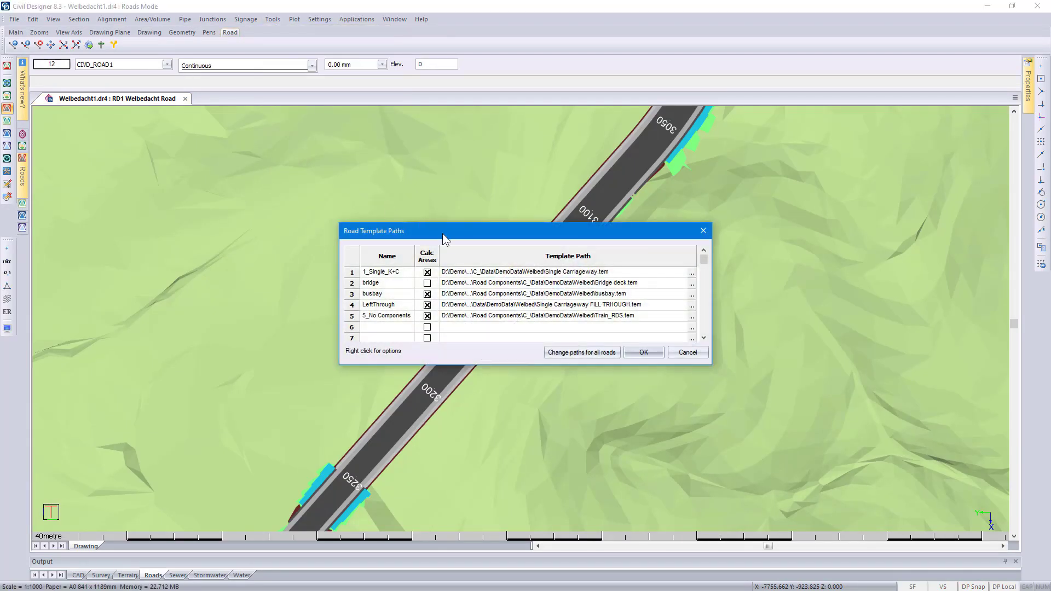
pyautogui.rightClick(515, 272)
pyautogui.click(539, 307)
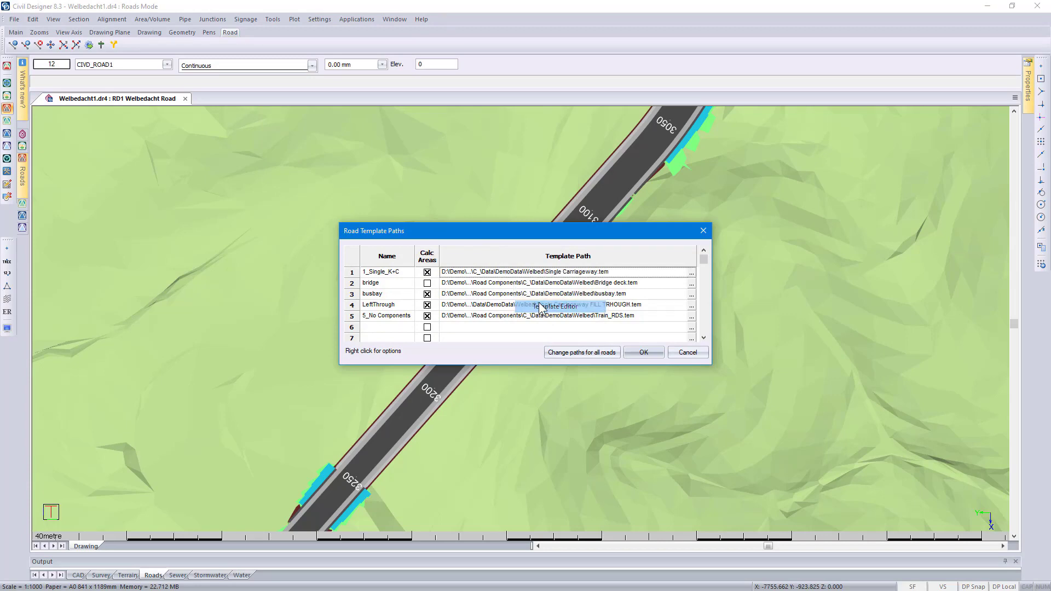
pyautogui.scroll(-3, 526, 250)
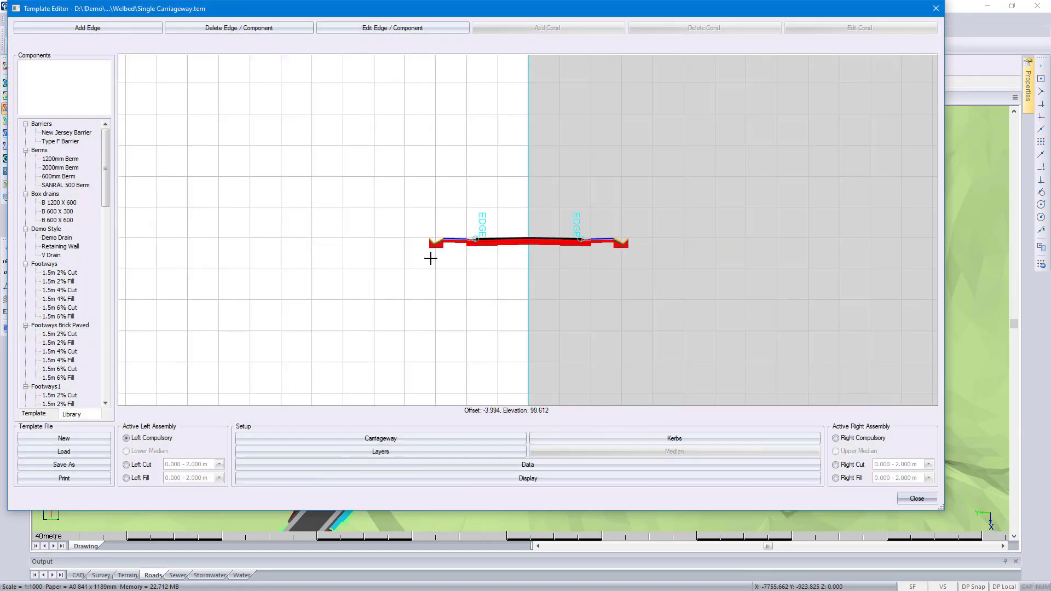
# Step: Activate the left cut assembly for the 6.000 - 999.000 m depth range
pyautogui.click(142, 465)
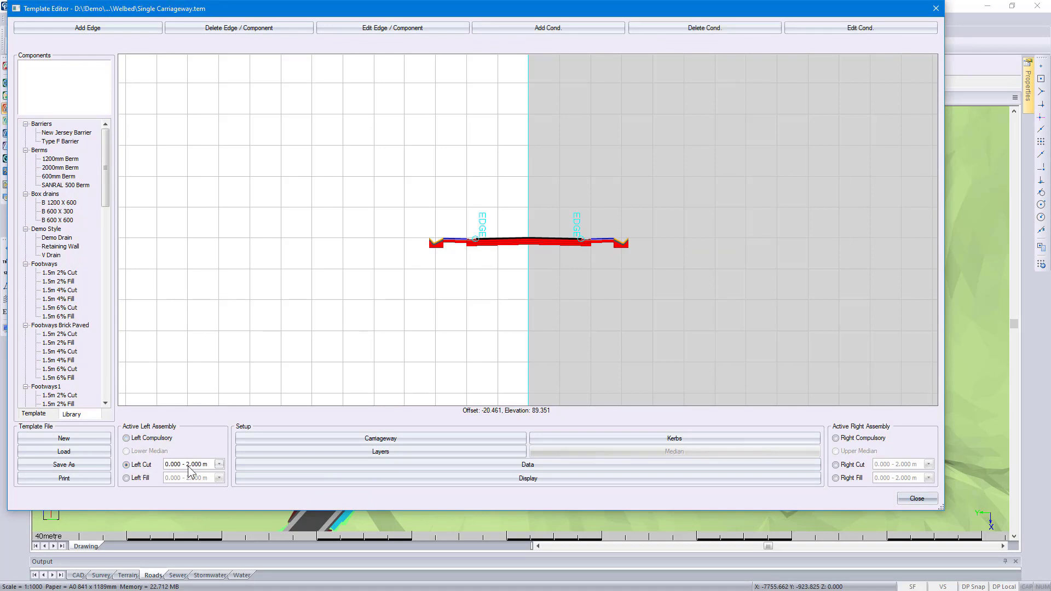
pyautogui.click(219, 465)
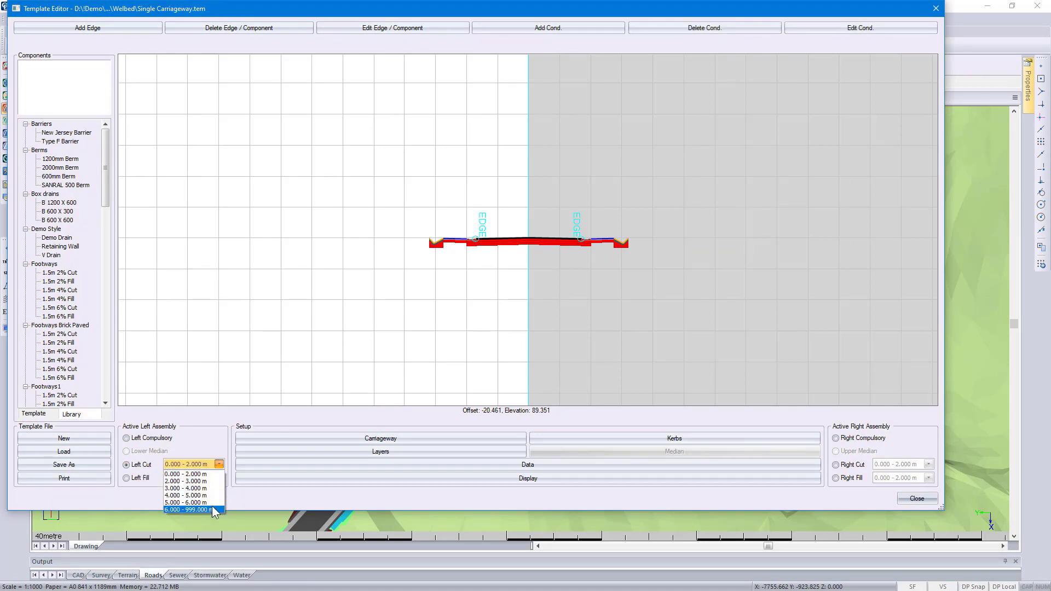
pyautogui.click(189, 509)
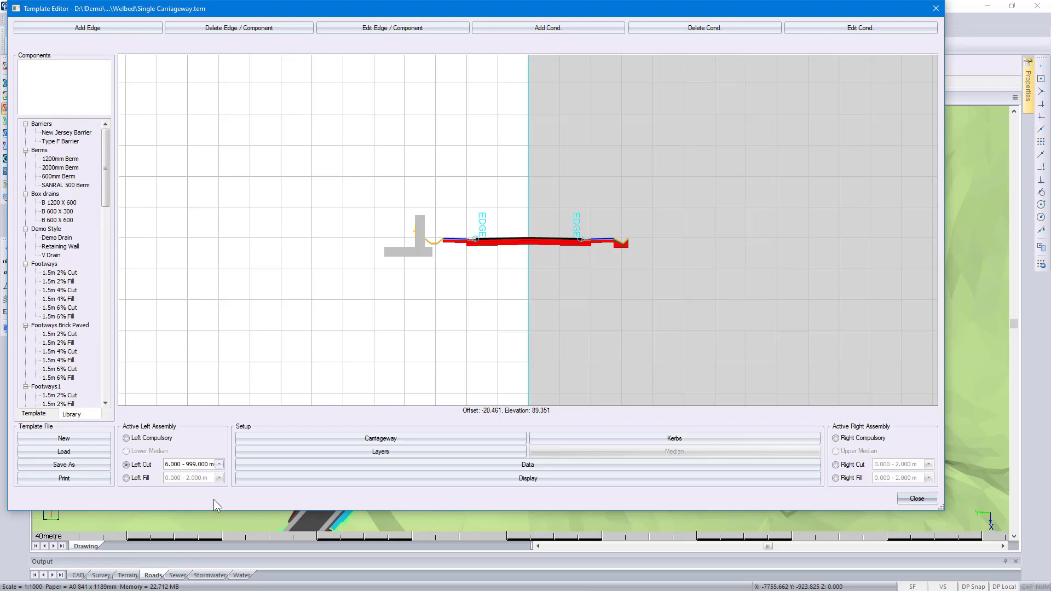
# Step: Add a level ground line across both sides of the template at an elevation of about 108 m
pyautogui.rightClick(359, 208)
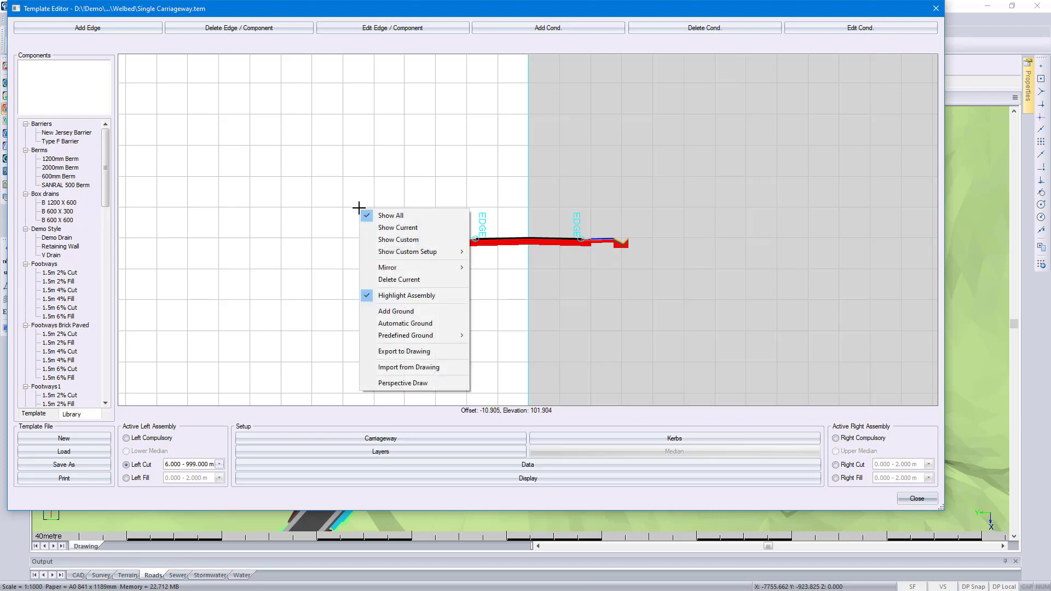
pyautogui.click(409, 312)
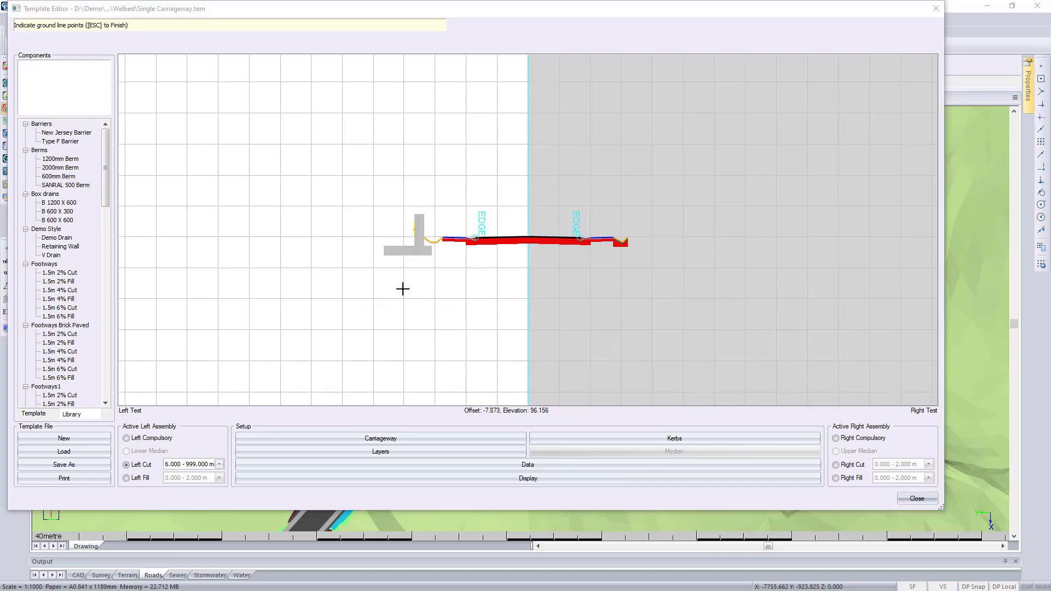
pyautogui.click(273, 111)
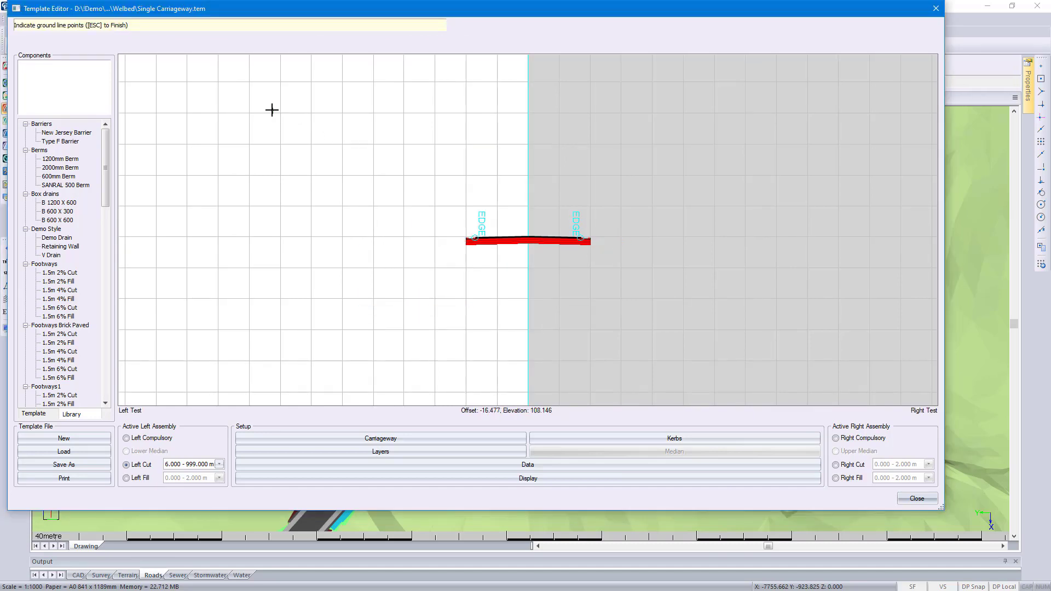
pyautogui.click(652, 110)
pyautogui.press('Escape')
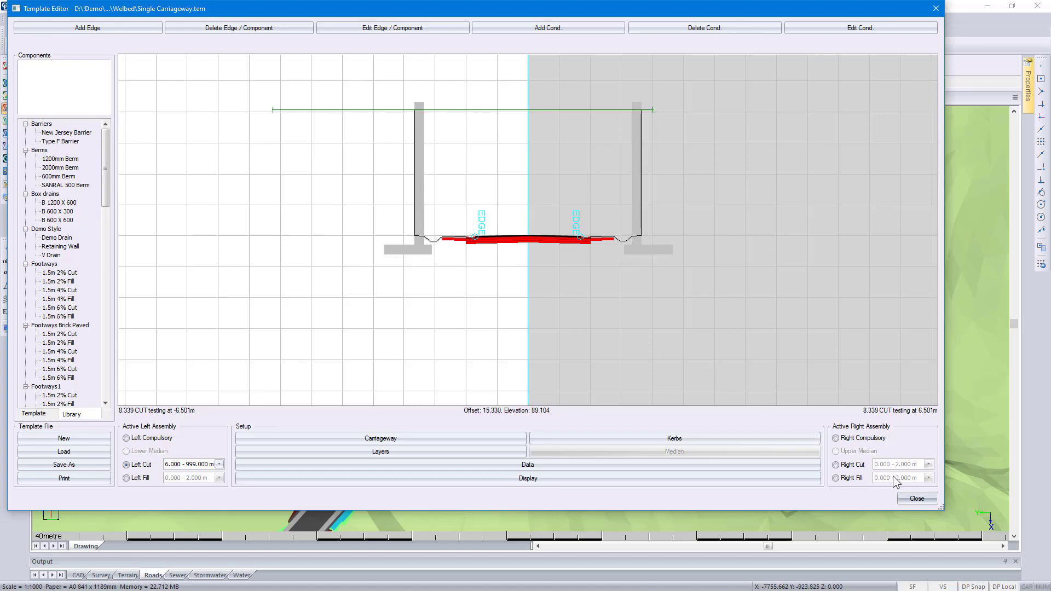
# Step: Close the template, accept the template paths, and open the road's cross-section at chainage 3108 for graphical editing
pyautogui.click(914, 499)
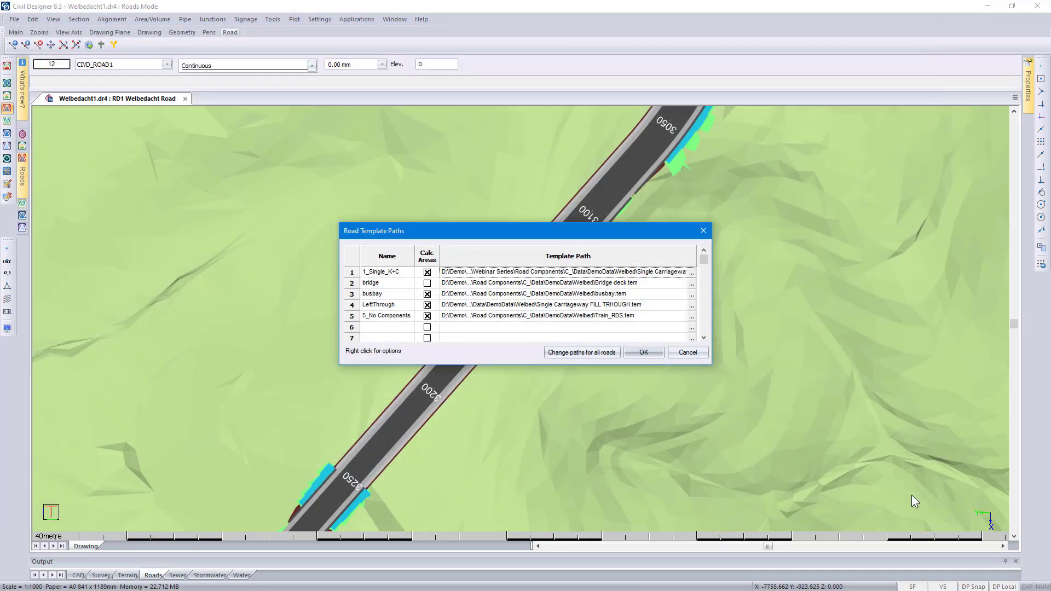
pyautogui.click(640, 350)
pyautogui.scroll(2, 591, 321)
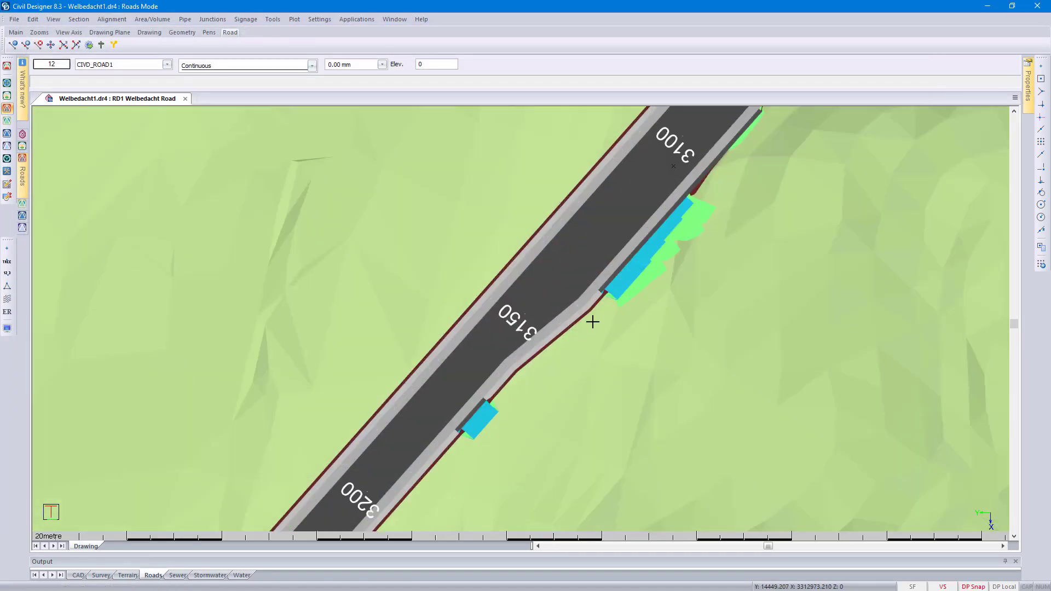
pyautogui.moveTo(591, 322); pyautogui.dragTo(209, 328, button='middle')
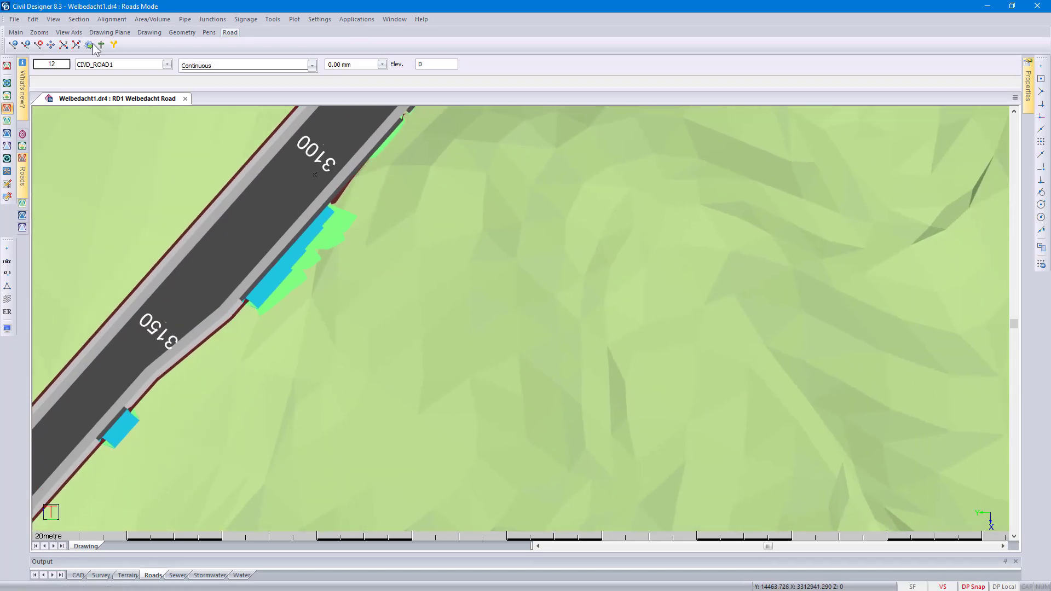
pyautogui.click(79, 19)
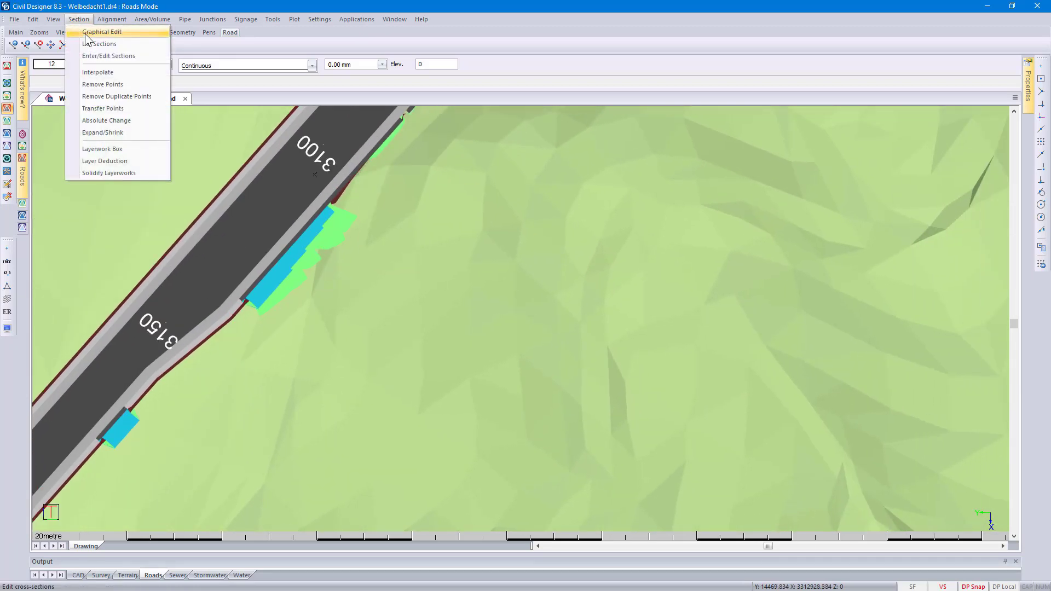
pyautogui.click(85, 34)
pyautogui.click(305, 181)
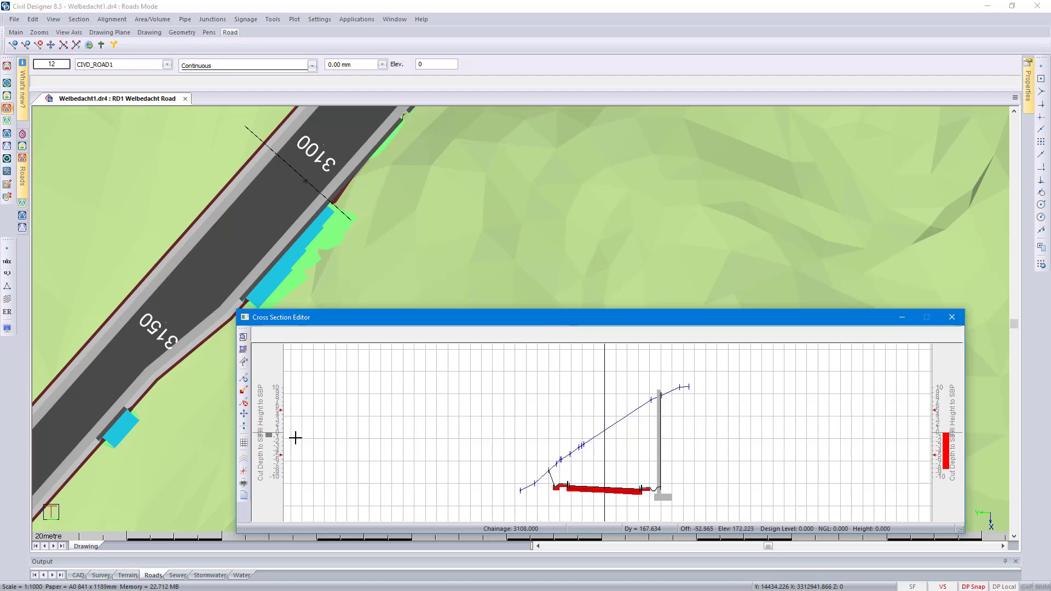
# Step: Check the Cut/Fill indicator and its tolerance in the section line display options and accept the settings
pyautogui.click(244, 463)
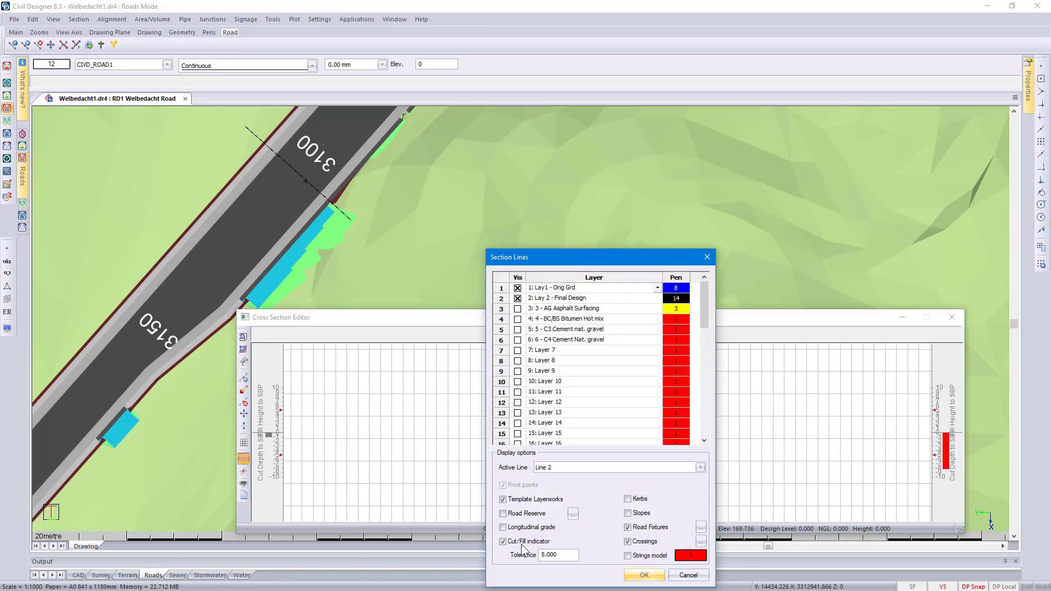
pyautogui.moveTo(561, 555); pyautogui.dragTo(526, 552)
pyautogui.click(651, 576)
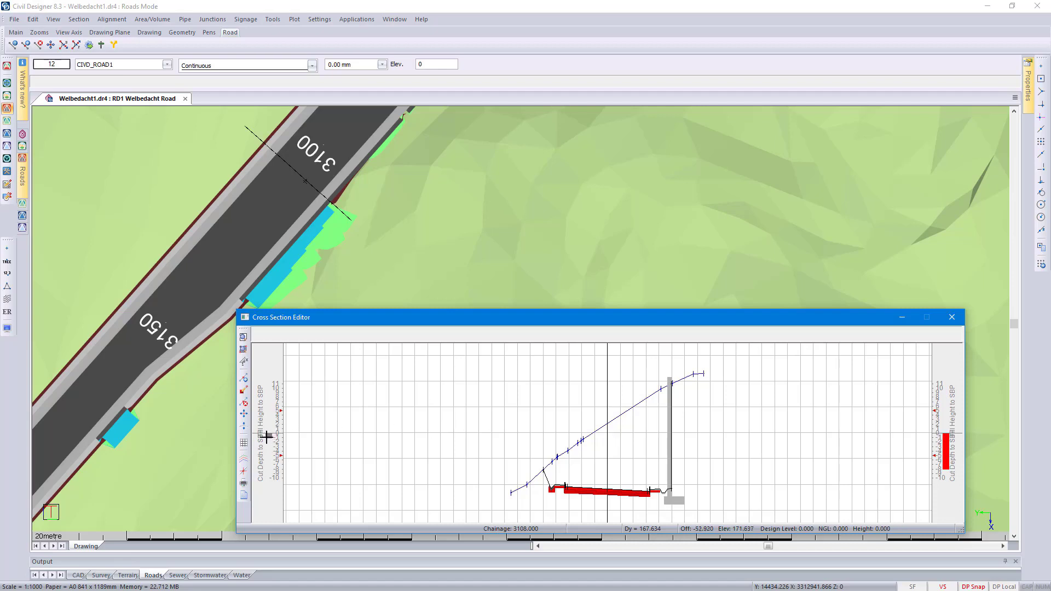
# Step: Step through the road's cross-sections from chainage 3108 to 3128 to examine the retaining wall and cut/fill indicators
pyautogui.scroll(-5, 609, 460)
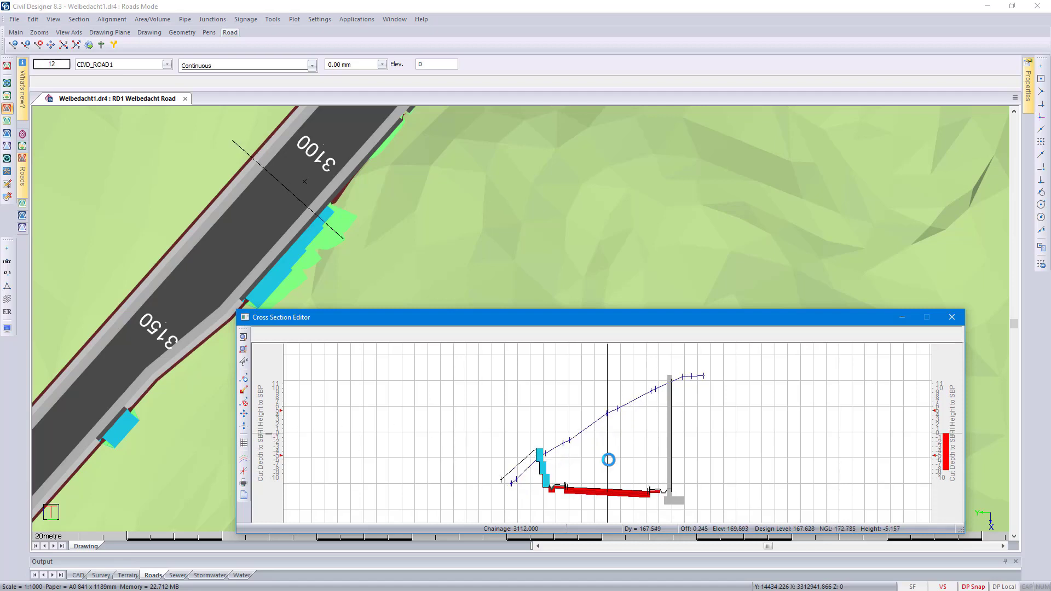
pyautogui.scroll(-2, 608, 460)
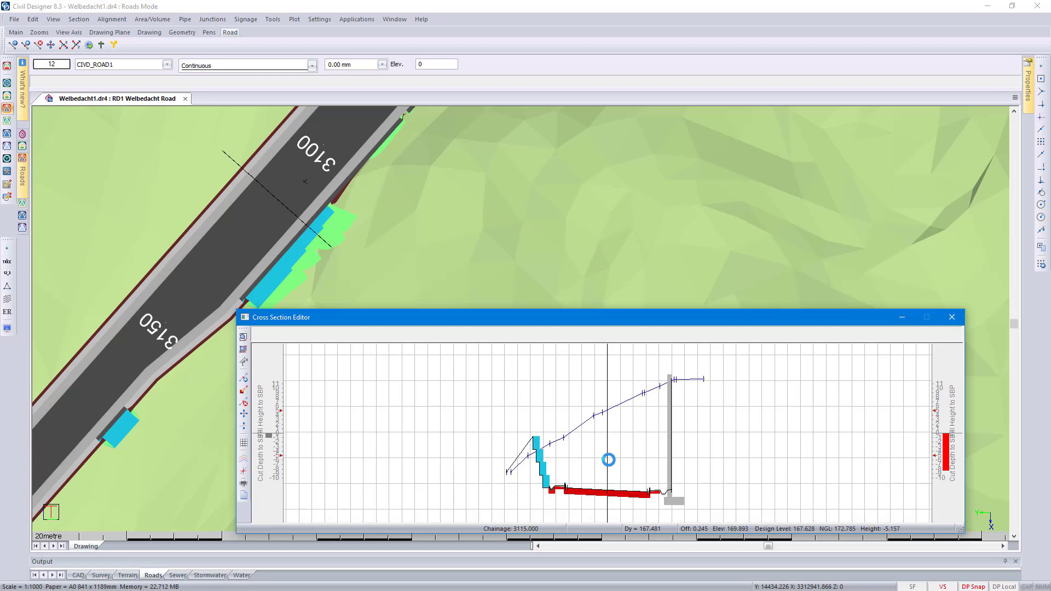
pyautogui.scroll(-4, 609, 459)
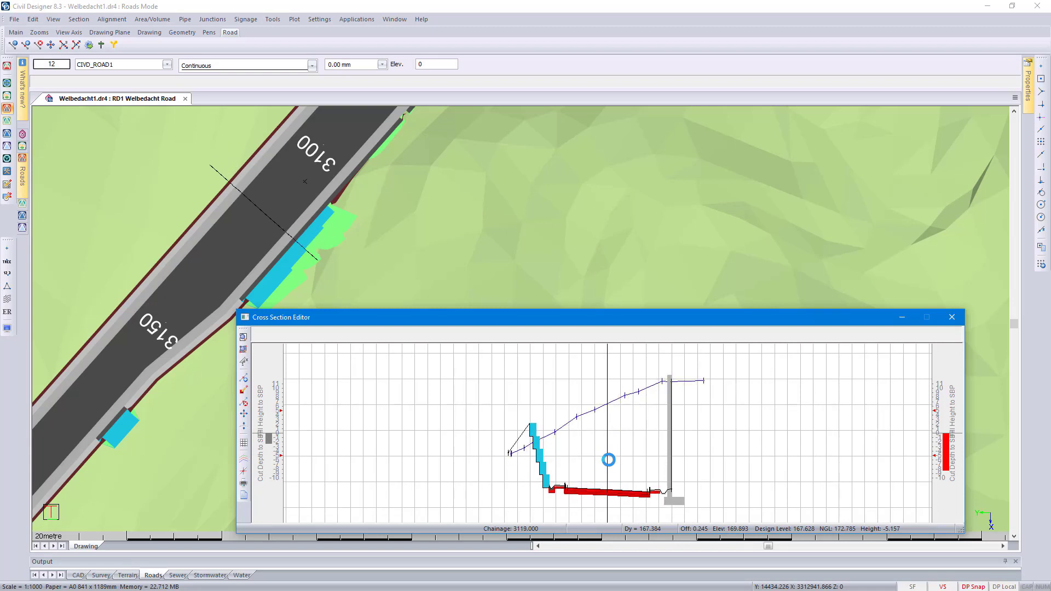
pyautogui.scroll(-5, 608, 459)
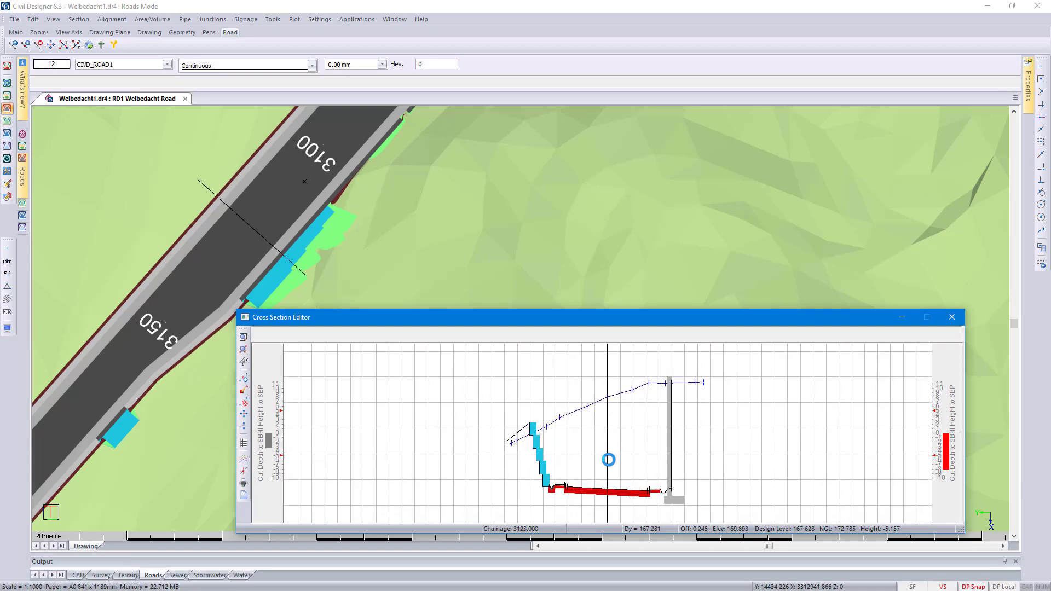
pyautogui.scroll(-5, 608, 459)
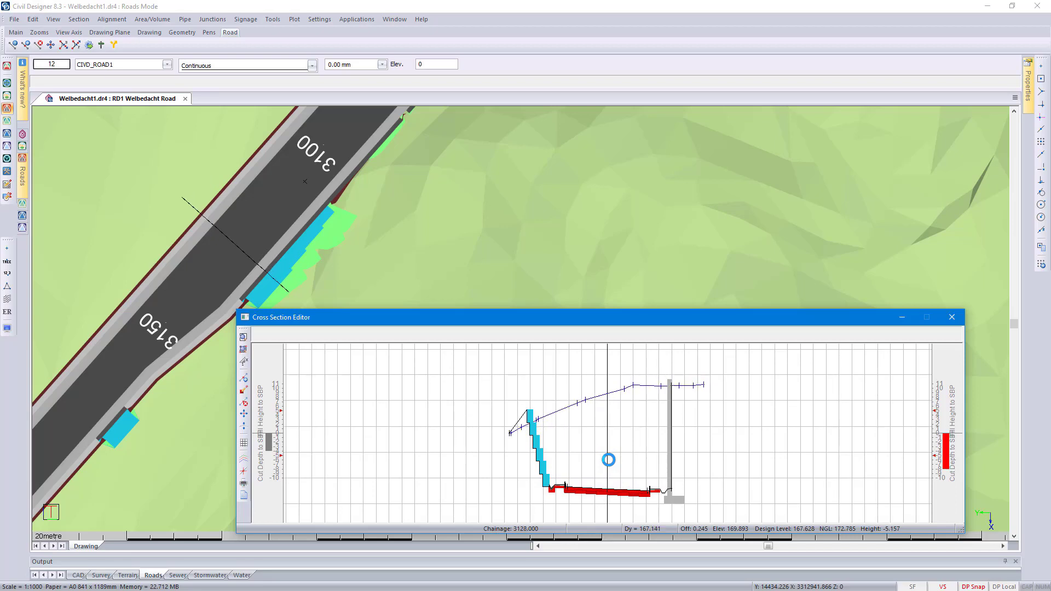
# Step: Step through the road's cross-sections from chainage 3128 to 3177 to examine where the left side changes from gabions to a retaining wall
pyautogui.scroll(-6, 609, 459)
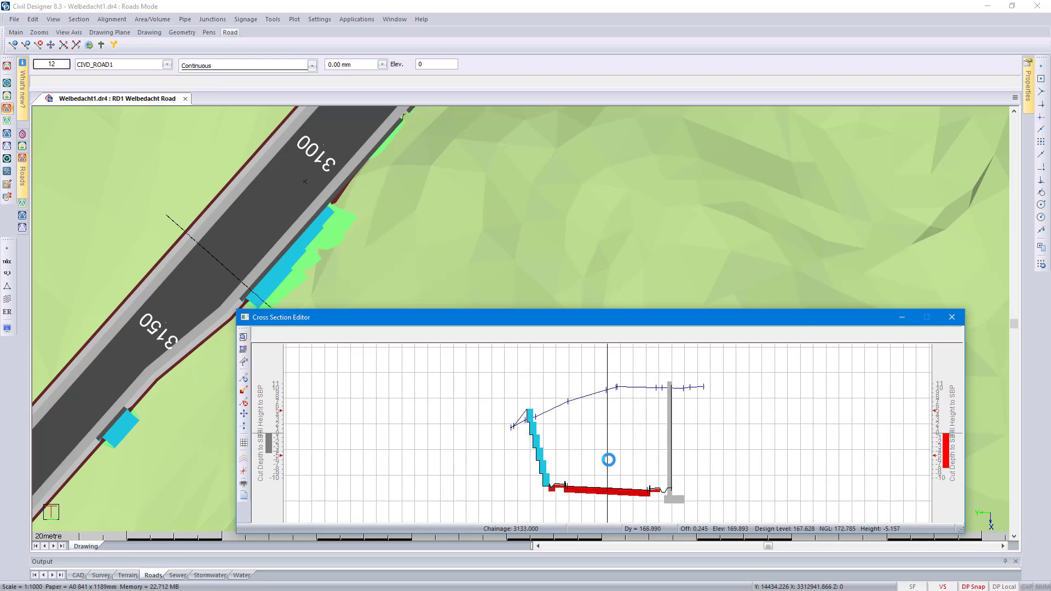
pyautogui.scroll(-5, 608, 460)
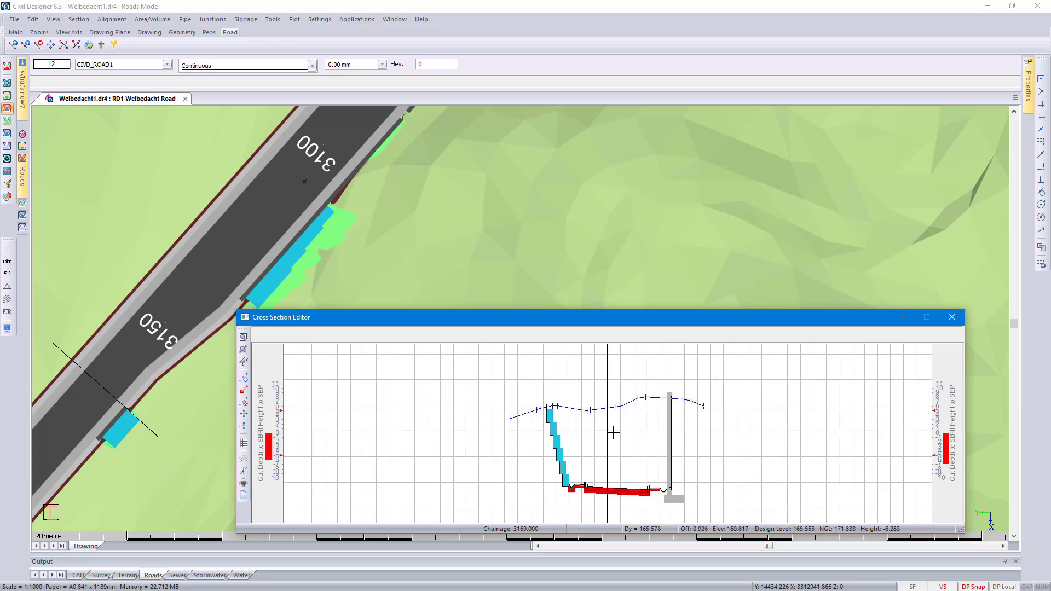
pyautogui.press('pagedown')
pyautogui.press('pagedown')
pyautogui.press('pagedown')
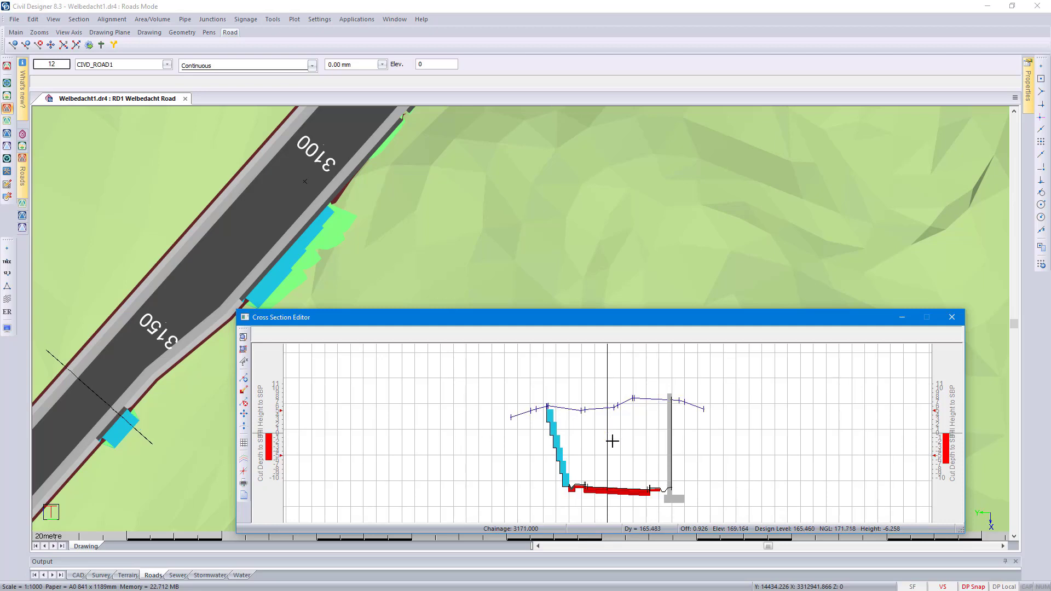
pyautogui.press('pagedown')
pyautogui.press('pagedown')
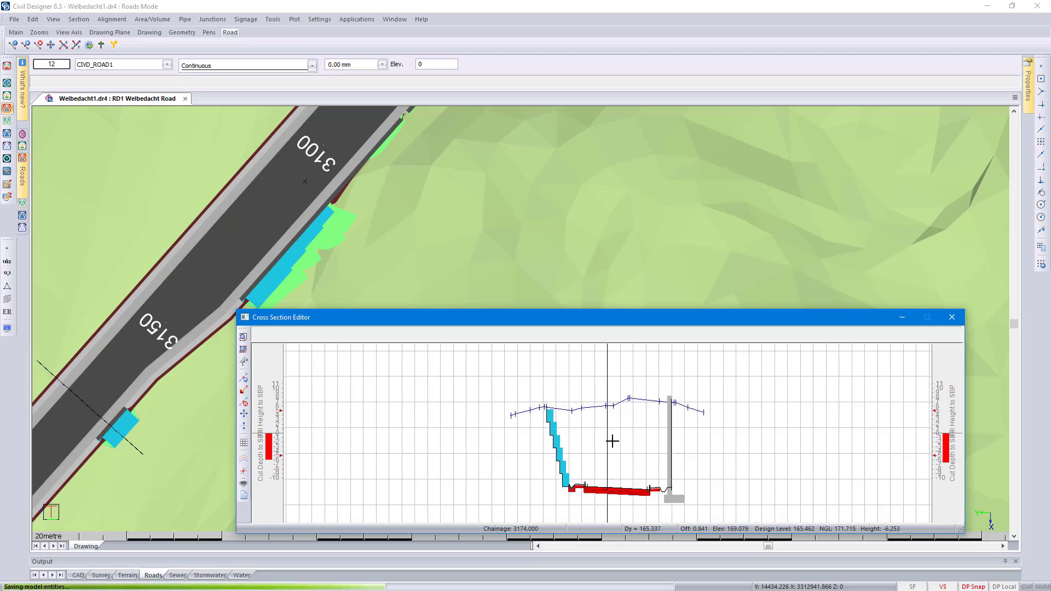
pyautogui.press('pagedown')
pyautogui.press('pagedown')
pyautogui.press('pagedown')
pyautogui.press('pagedown')
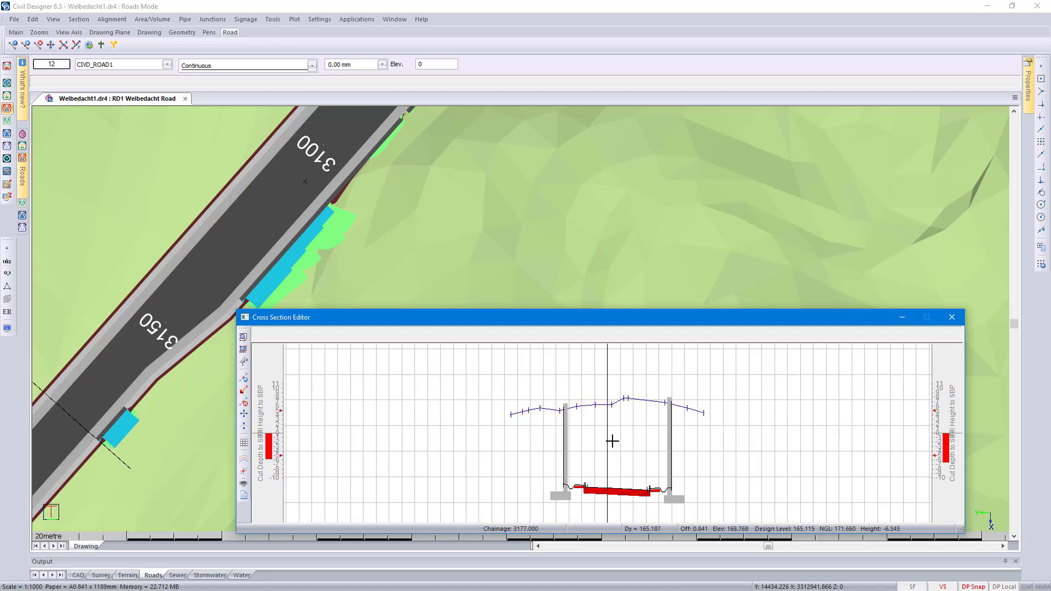
# Step: Return to the cross-section at chainage 3169 and move the Cross Section Editor up so the section is easier to view
pyautogui.press('pageup')
pyautogui.press('pageup')
pyautogui.press('pageup')
pyautogui.press('pageup')
pyautogui.press('pageup')
pyautogui.press('pageup')
pyautogui.press('pageup')
pyautogui.press('pageup')
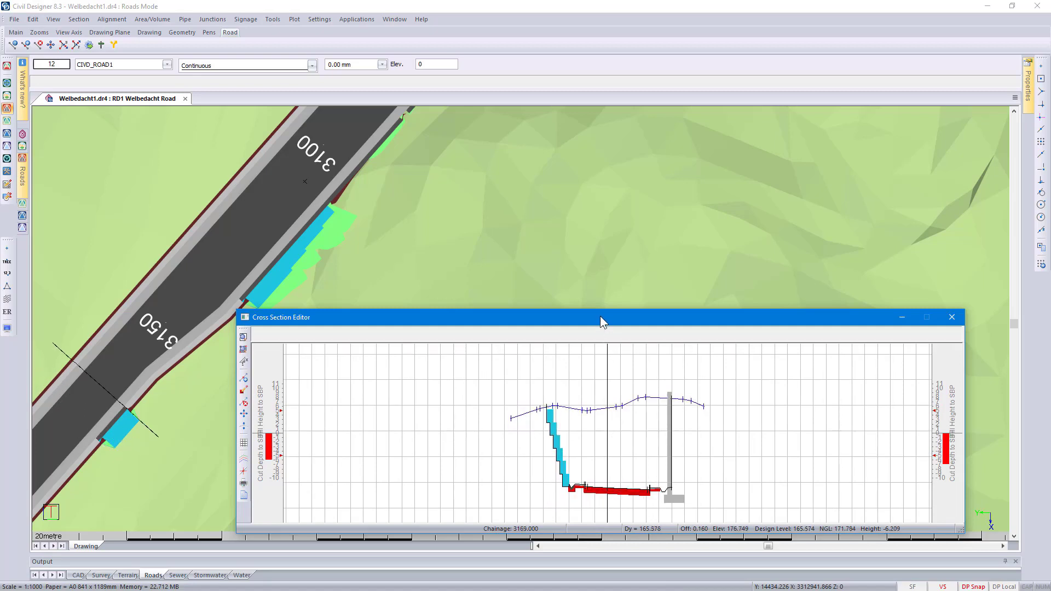
pyautogui.moveTo(601, 317); pyautogui.dragTo(537, 223)
pyautogui.moveTo(537, 222); pyautogui.dragTo(491, 111)
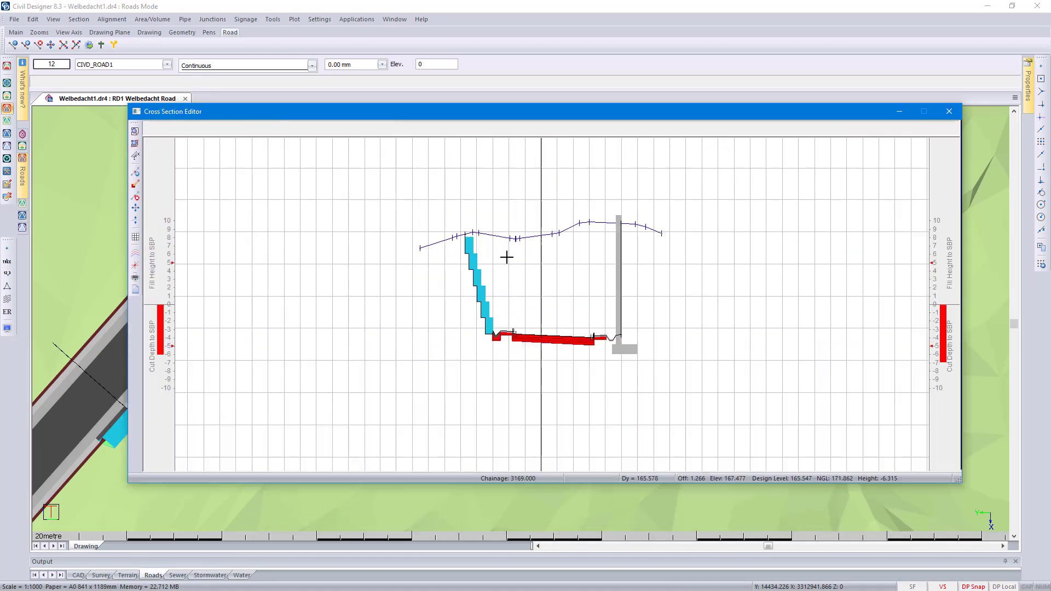
pyautogui.scroll(1, 506, 258)
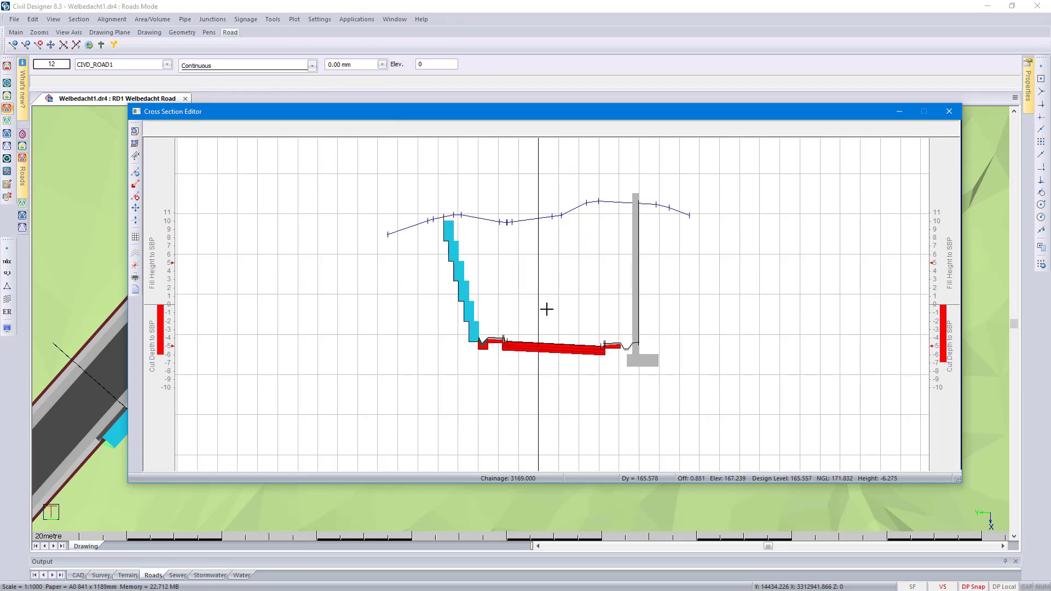
# Step: Open the Components Panel, review the road's components and the loadable library components, and leave the library without loading any
pyautogui.click(135, 290)
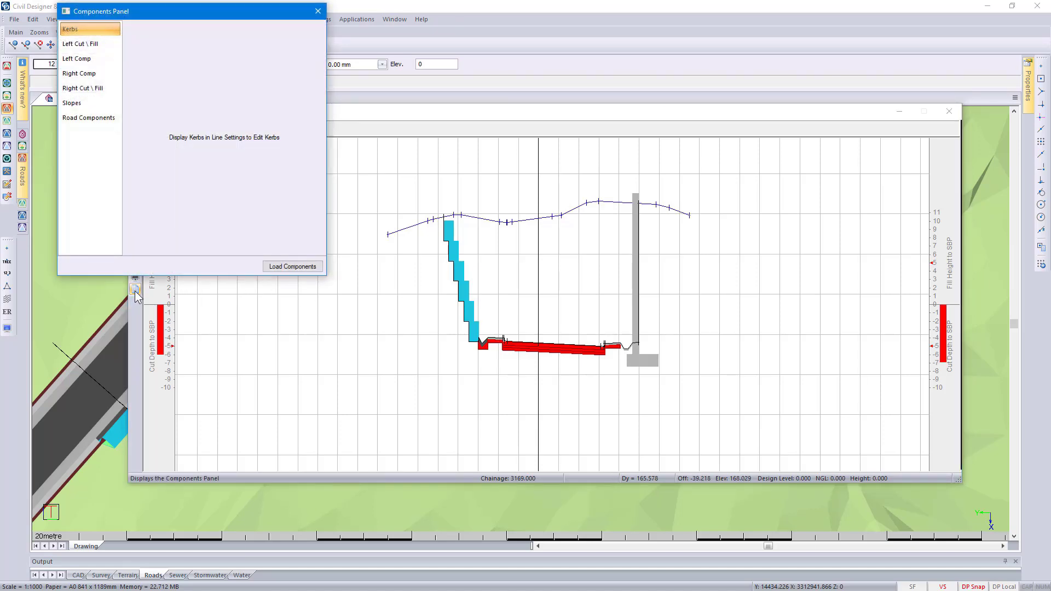
pyautogui.click(91, 121)
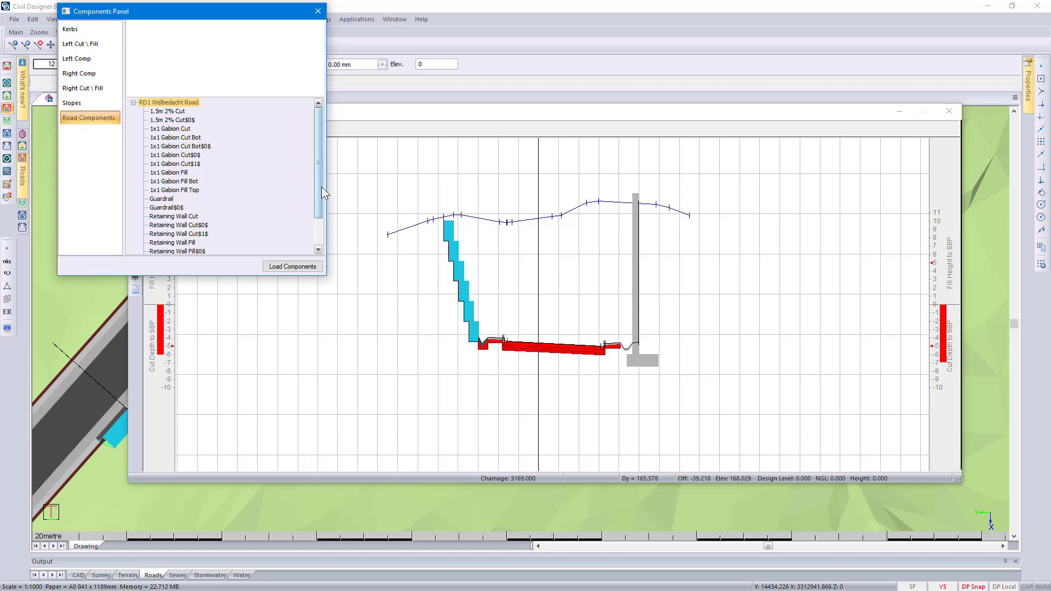
pyautogui.moveTo(320, 186); pyautogui.dragTo(320, 212)
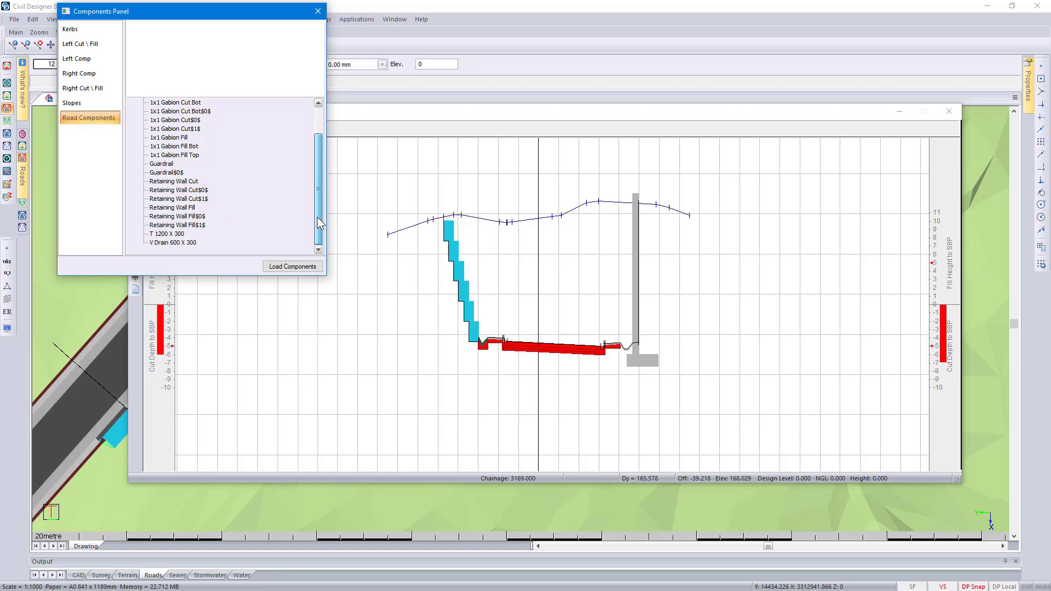
pyautogui.click(290, 268)
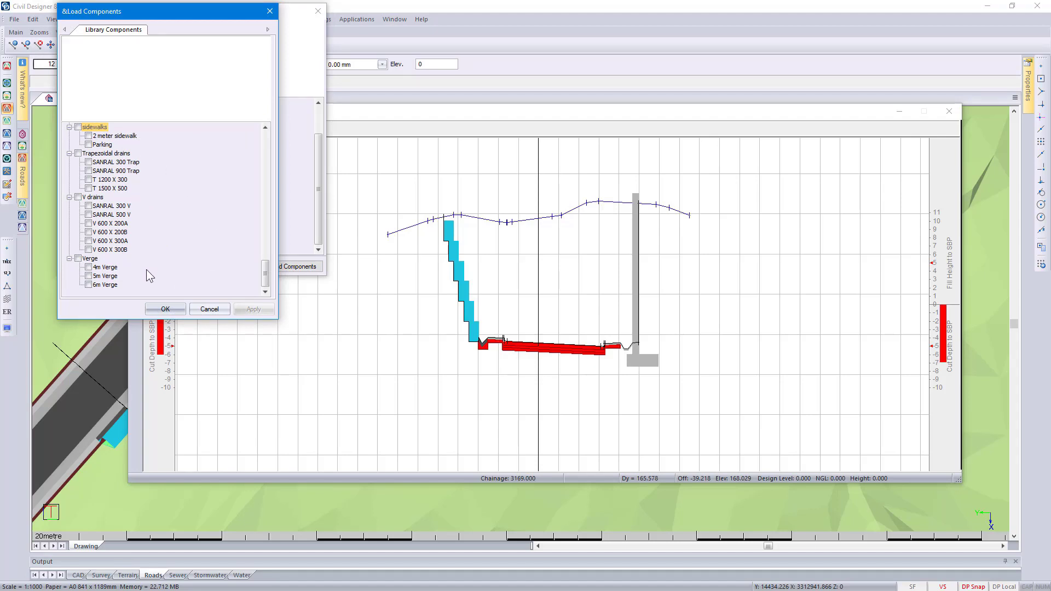
pyautogui.click(210, 309)
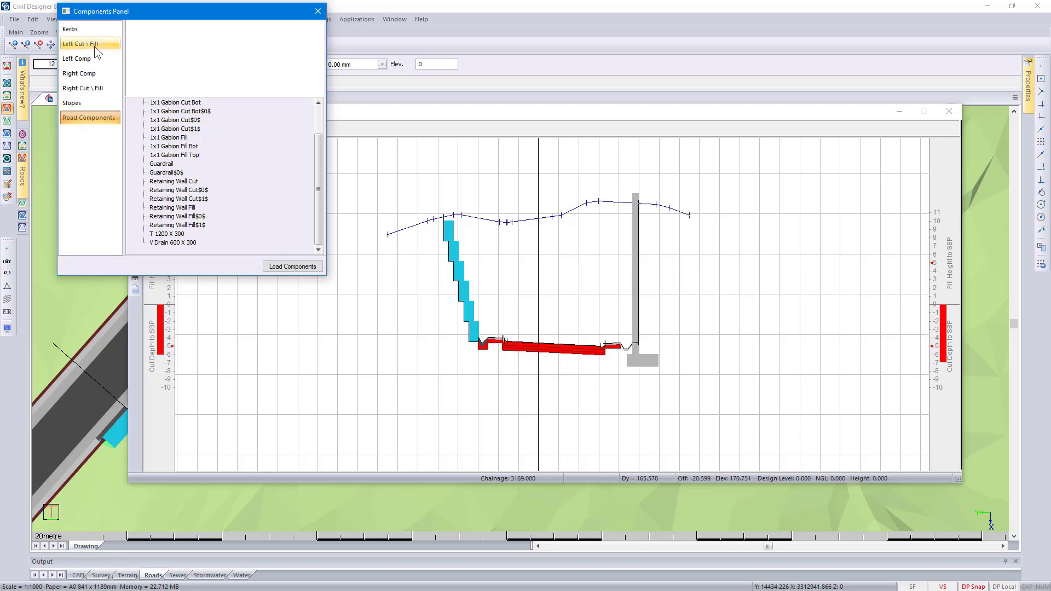
# Step: Set Component 7 of the left cut/fill assembly at chainage 3169 to Retaining Wall Cut$0$
pyautogui.click(93, 45)
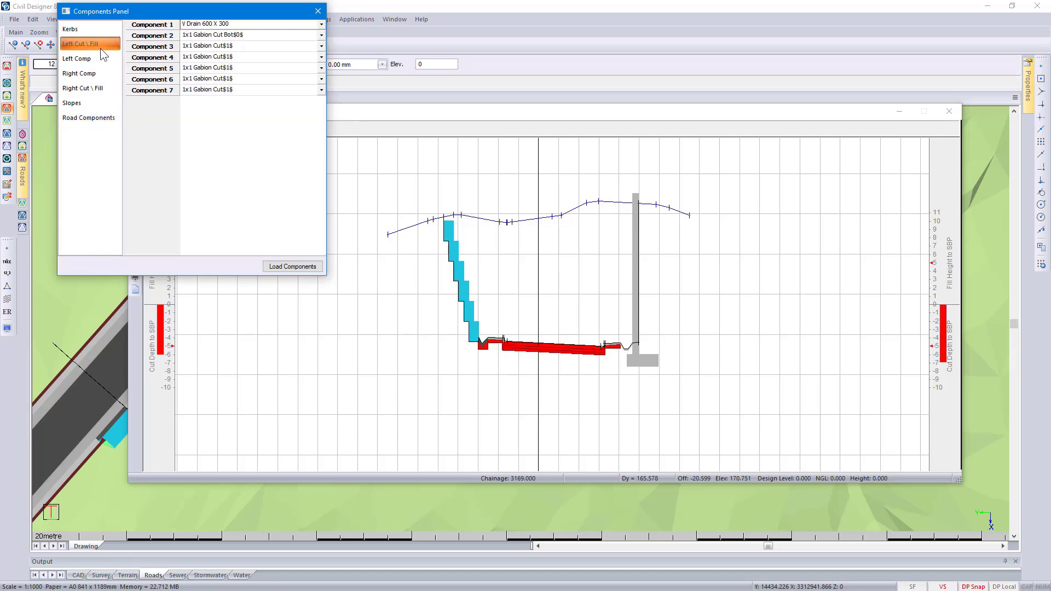
pyautogui.click(247, 90)
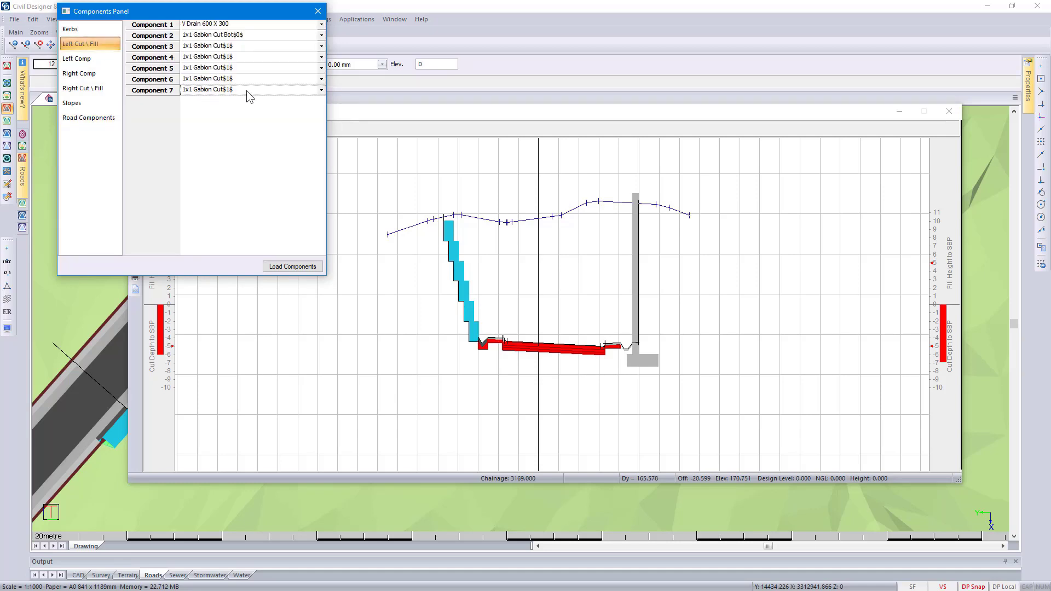
pyautogui.click(321, 90)
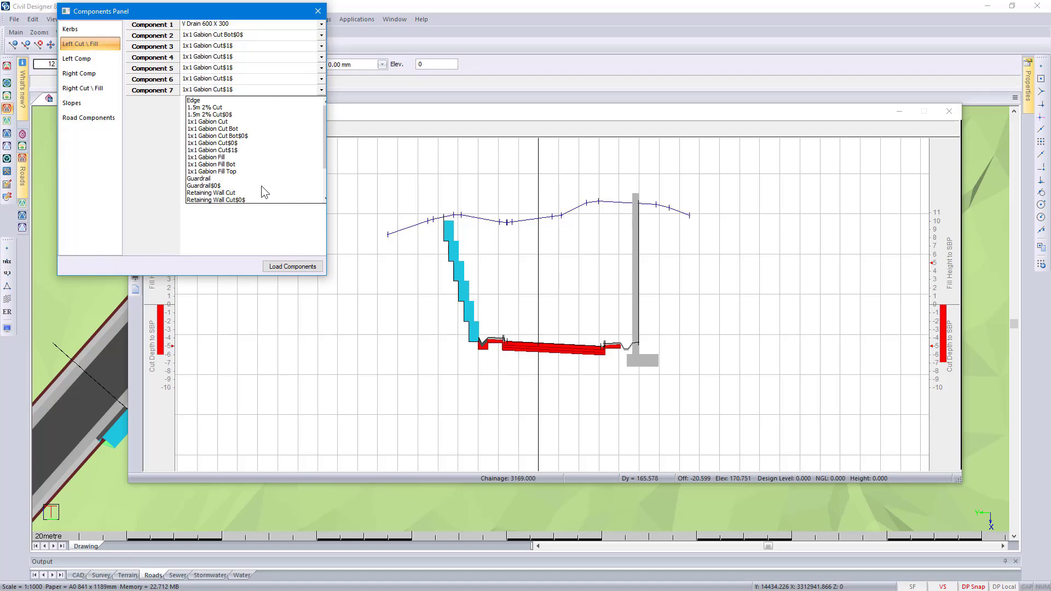
pyautogui.click(249, 199)
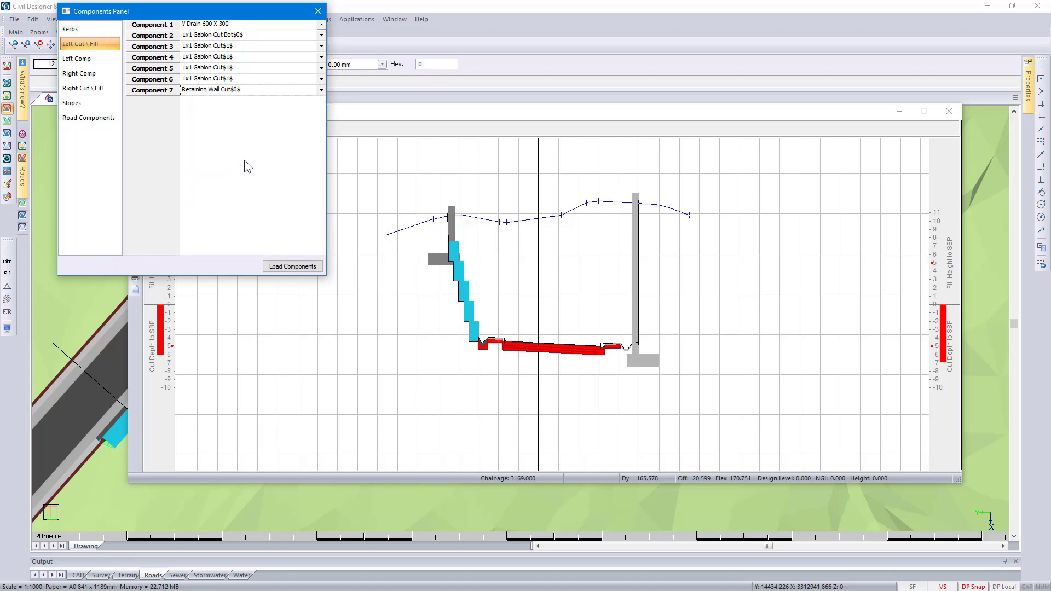
# Step: Delete the five gabion components between the V drain and the retaining wall in the left cut/fill assembly
pyautogui.rightClick(245, 35)
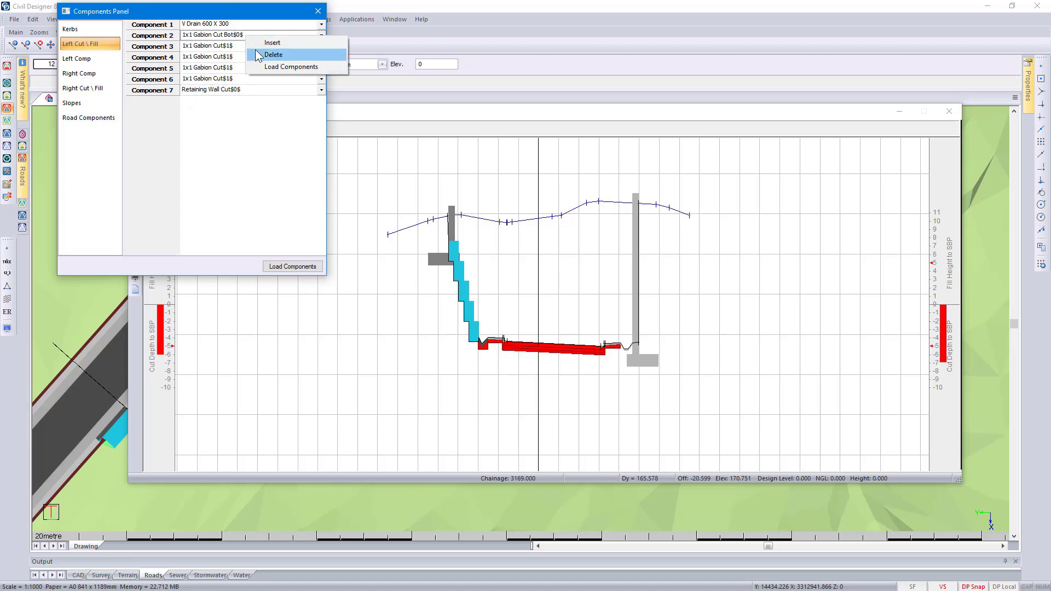
pyautogui.click(258, 55)
pyautogui.rightClick(250, 35)
pyautogui.click(261, 53)
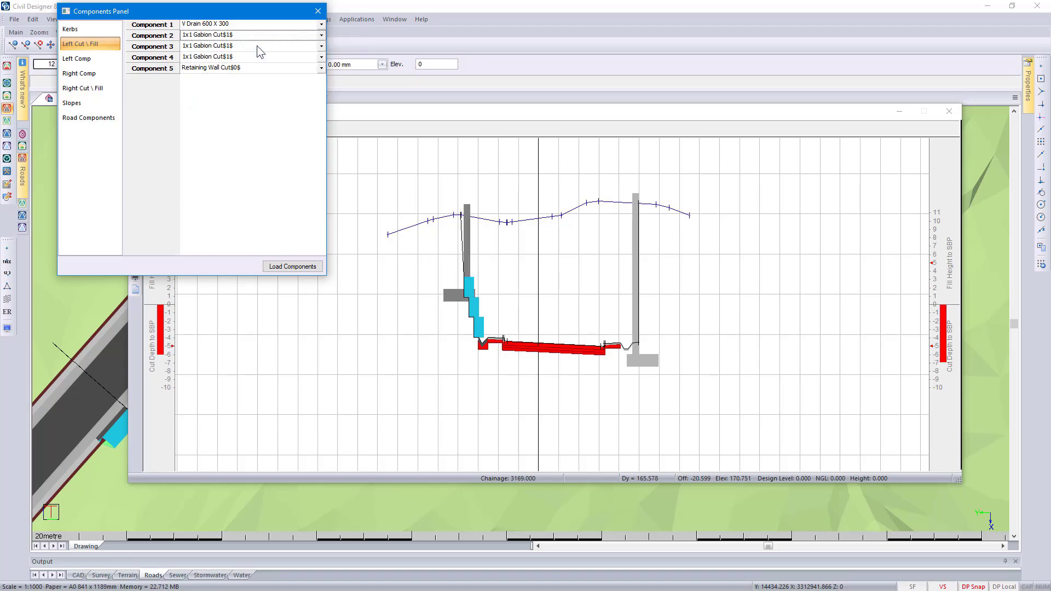
pyautogui.rightClick(251, 35)
pyautogui.click(259, 54)
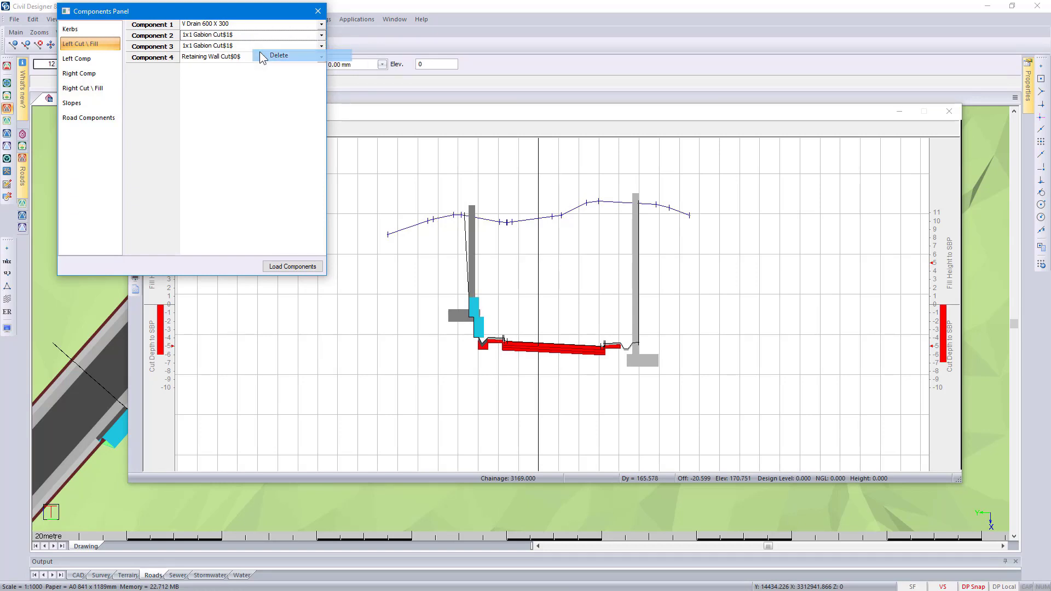
pyautogui.rightClick(249, 35)
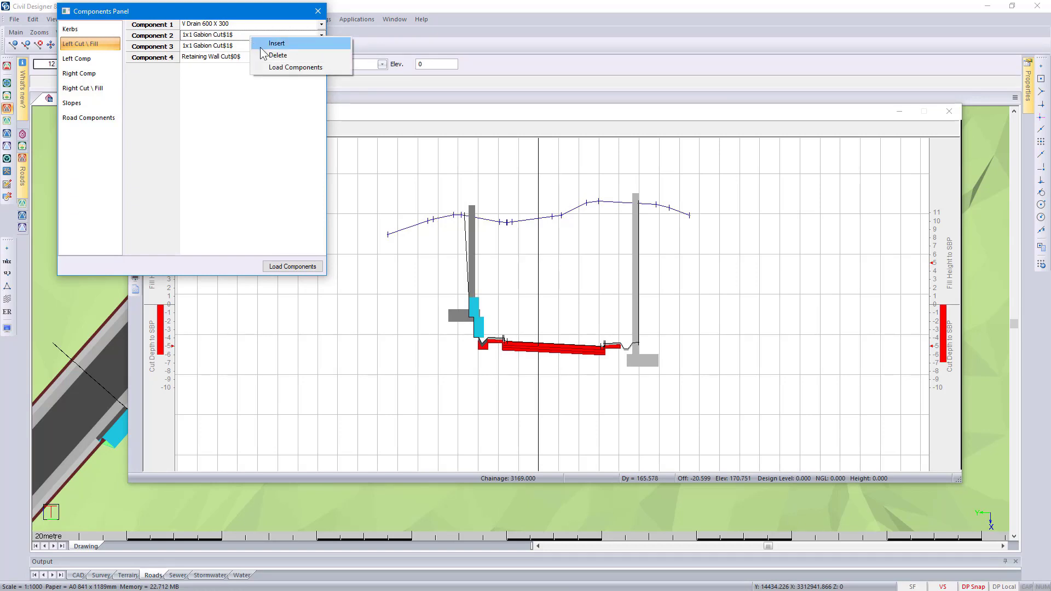
pyautogui.click(261, 54)
pyautogui.rightClick(252, 34)
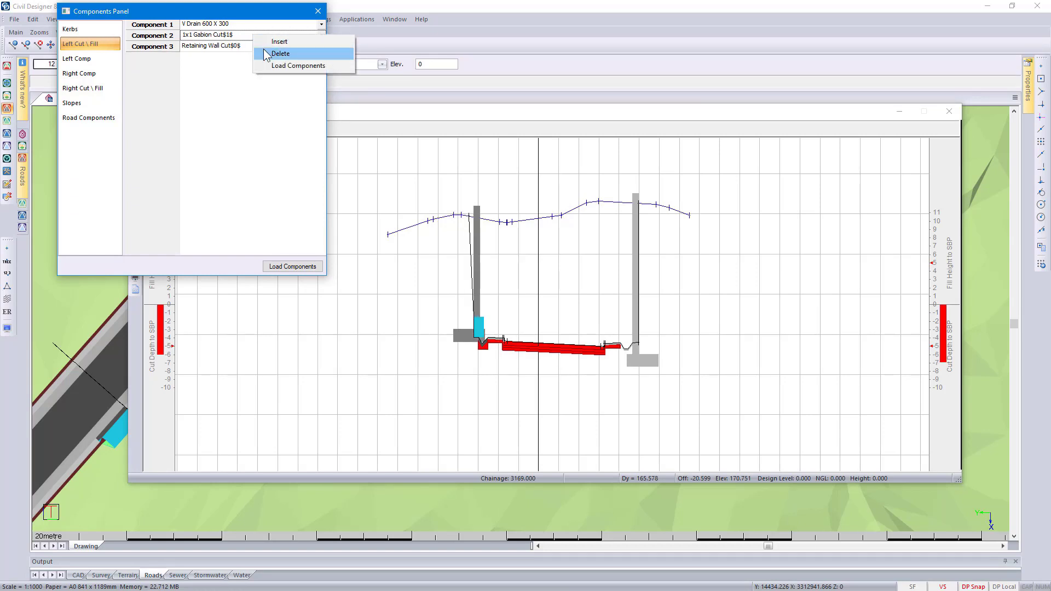
pyautogui.click(263, 51)
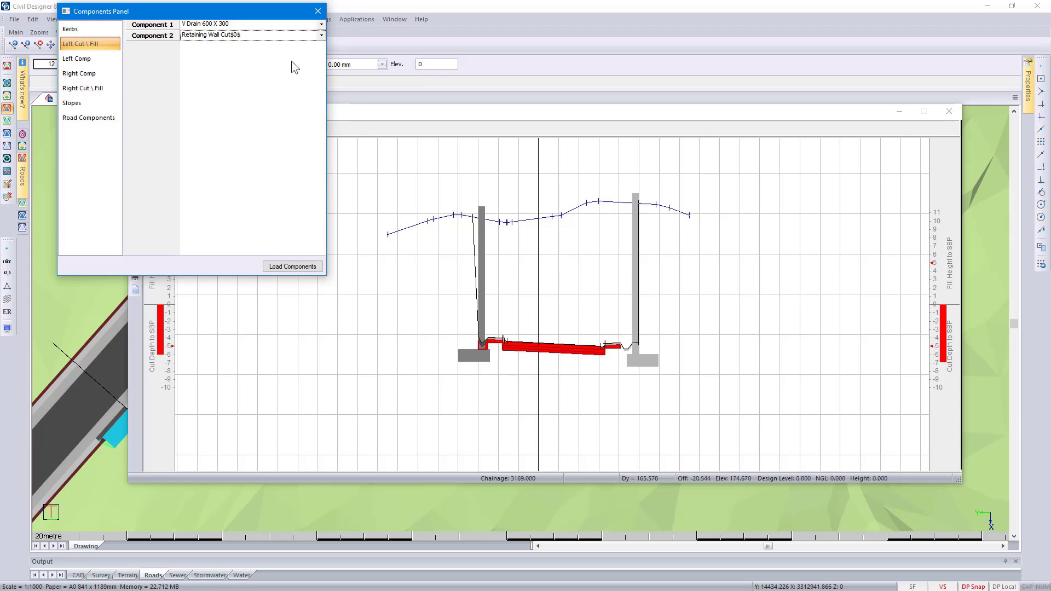
# Step: Set left cut/fill Component 1 to T 1200 X 300 and insert an Edge of 0.600 horizontal and 0.030 vertical before the retaining wall
pyautogui.click(321, 25)
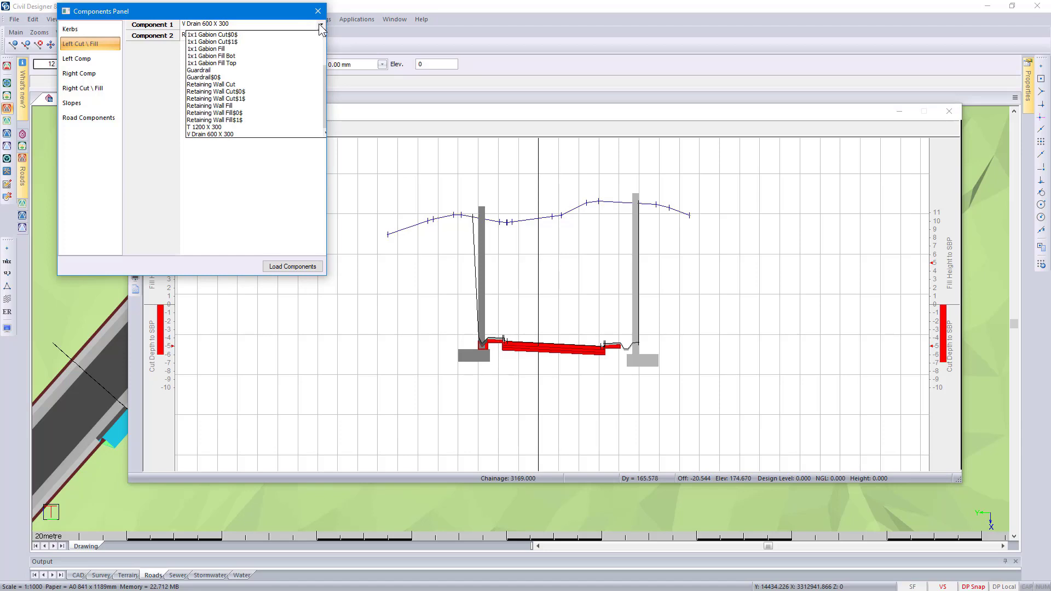
pyautogui.click(214, 128)
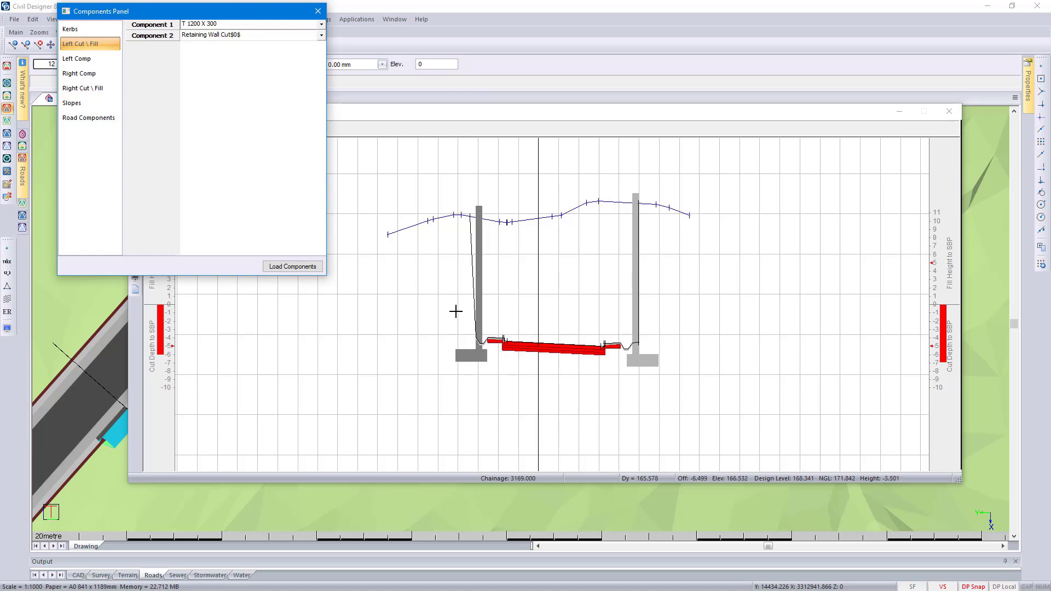
pyautogui.rightClick(272, 36)
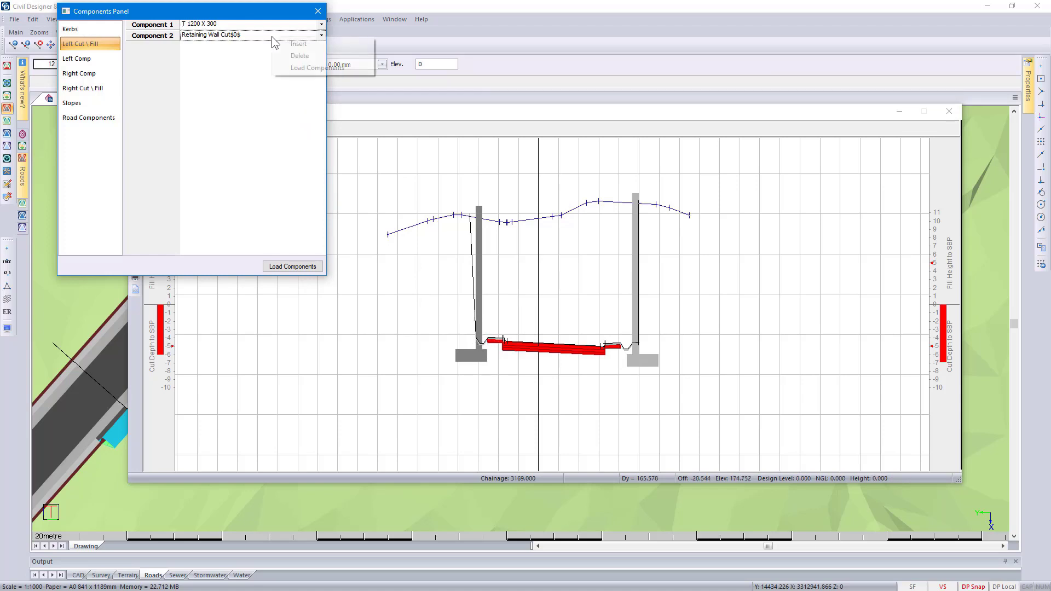
pyautogui.click(277, 44)
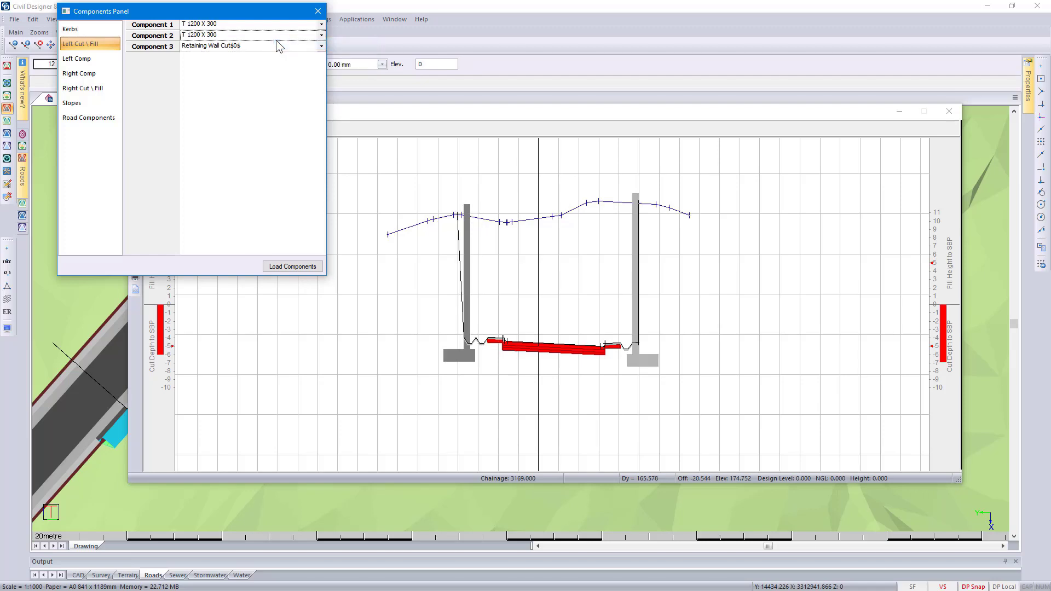
pyautogui.click(321, 35)
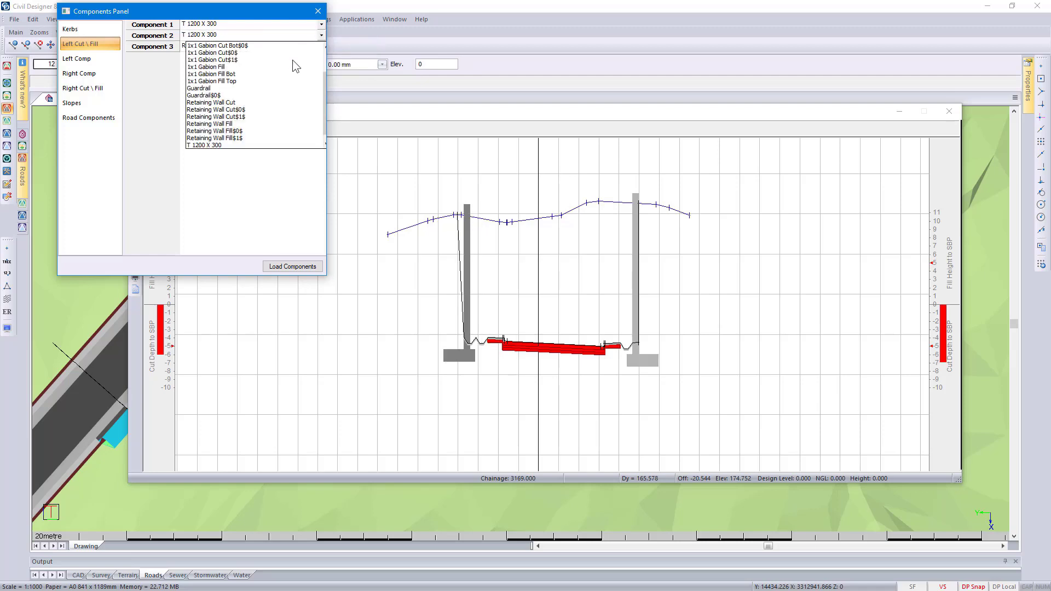
pyautogui.scroll(3, 288, 61)
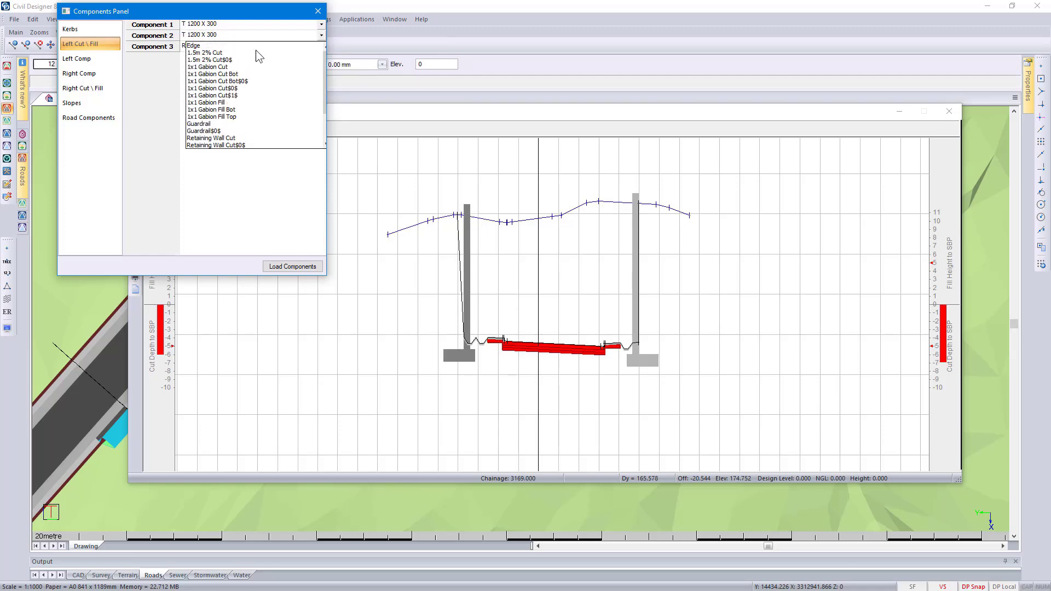
pyautogui.click(222, 45)
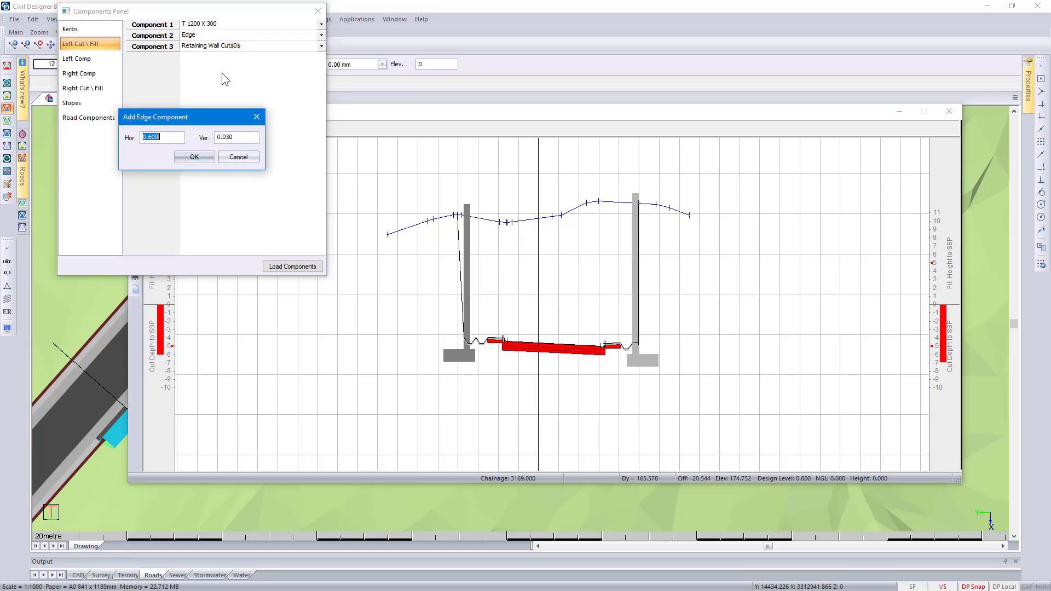
pyautogui.click(195, 158)
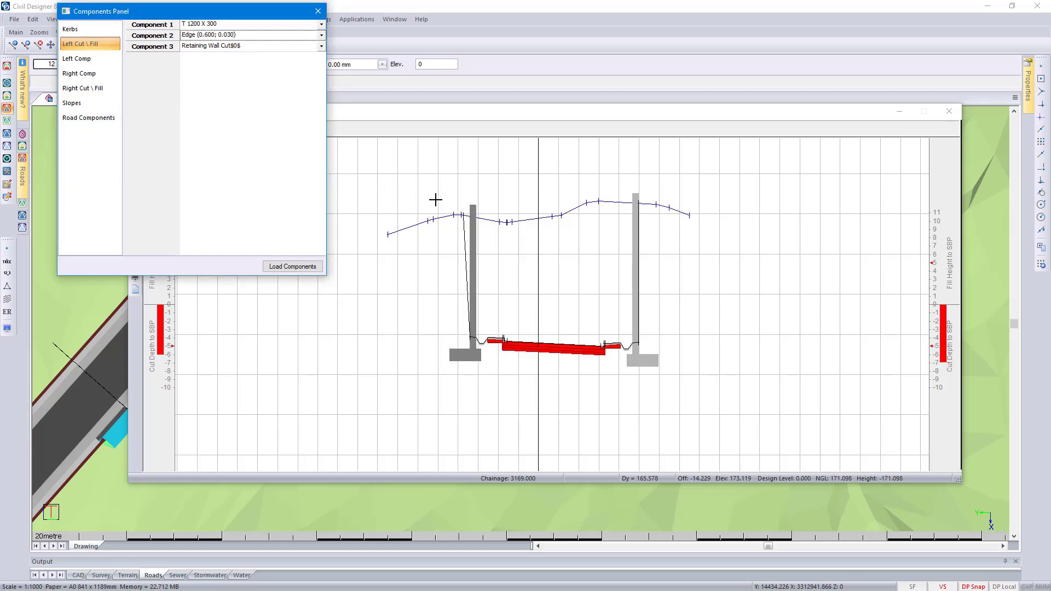
# Step: Set the left slope of the section to 0 and close the Components Panel
pyautogui.click(81, 105)
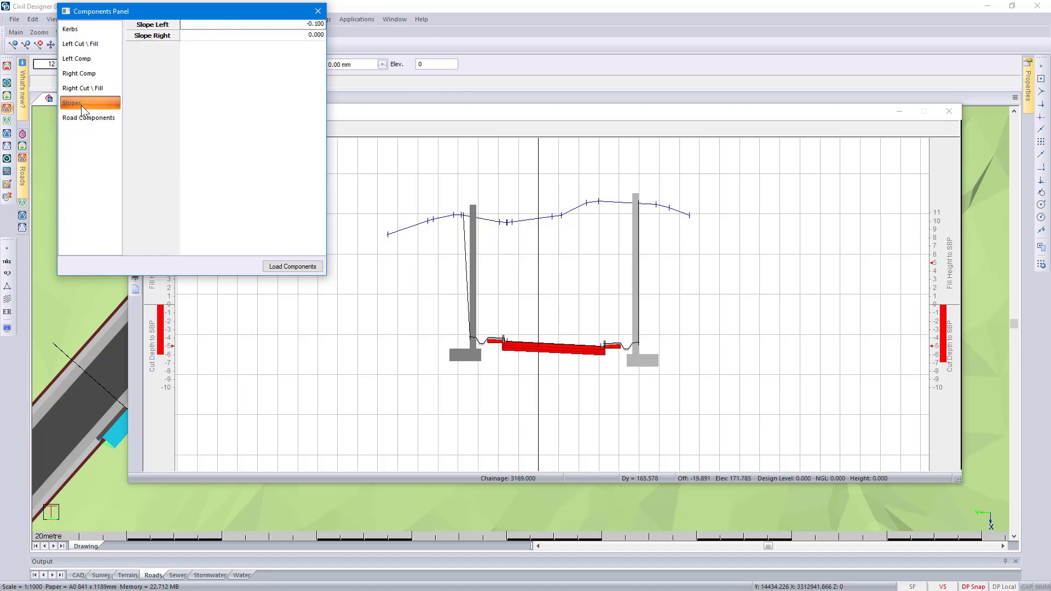
pyautogui.click(268, 26)
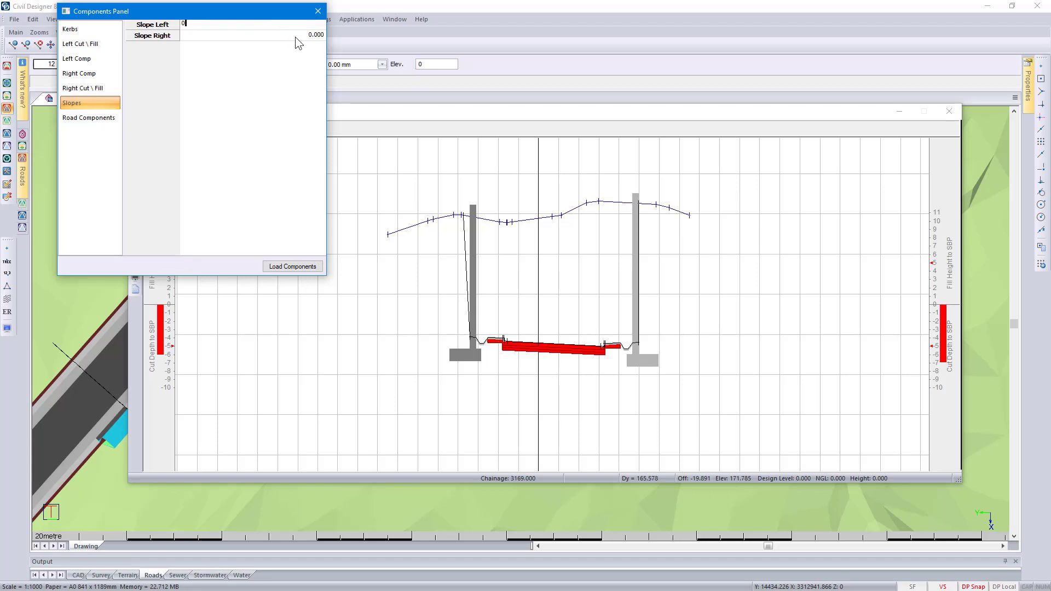
pyautogui.click(295, 36)
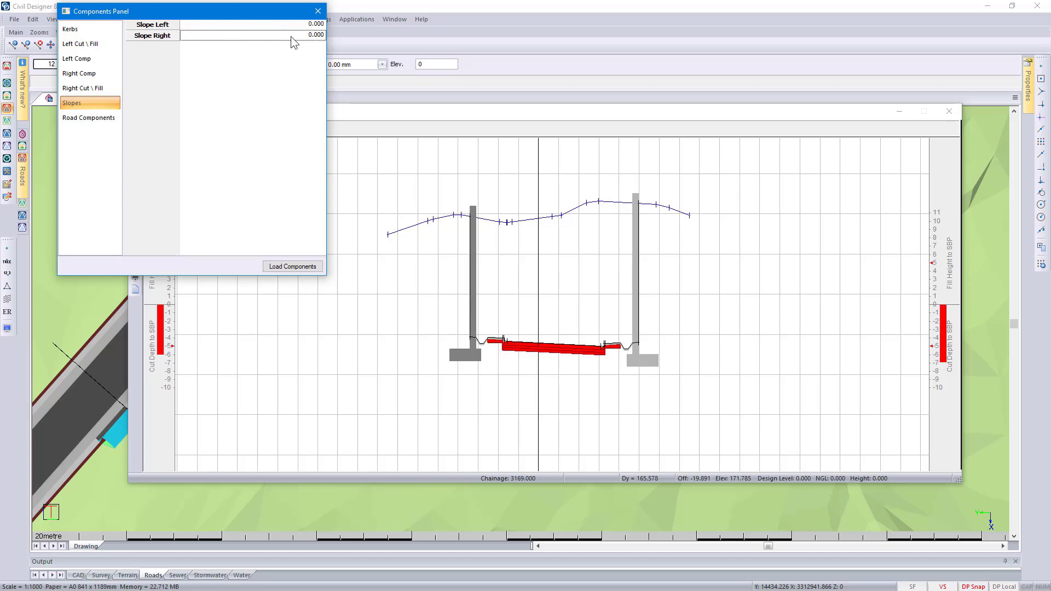
pyautogui.click(317, 12)
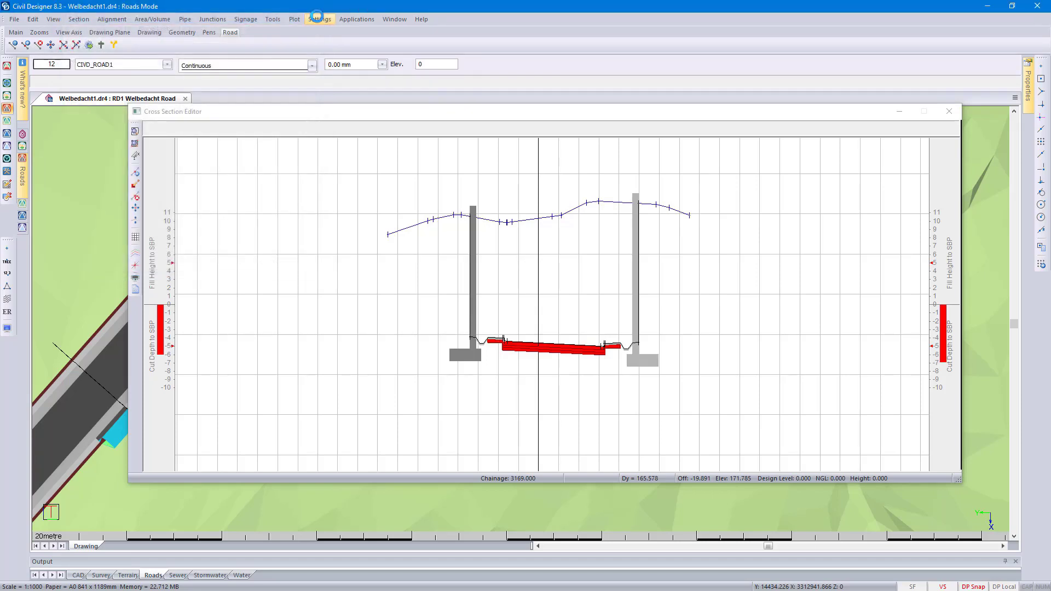
# Step: Save the changed section at chainage 3169 while advancing to chainage 3170, and close the Cross Section Editor
pyautogui.click(414, 118)
pyautogui.press('pagedown')
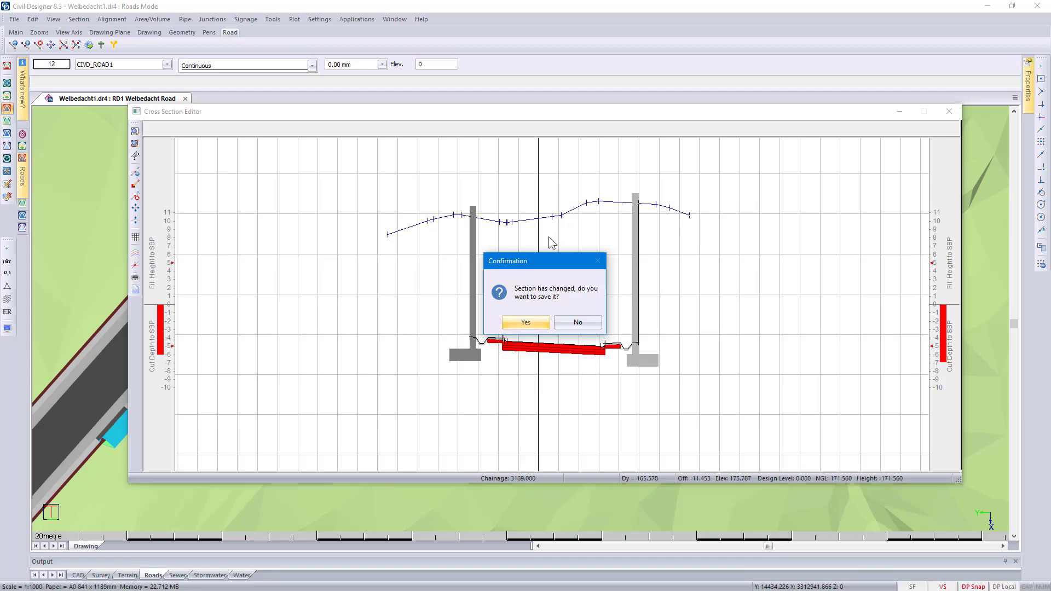
pyautogui.click(526, 323)
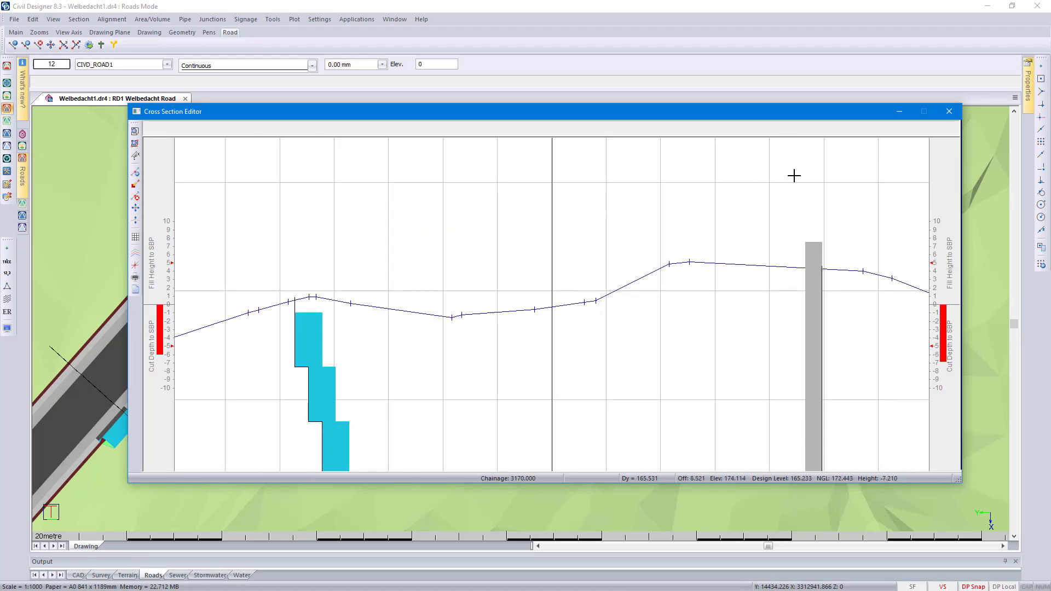
pyautogui.click(944, 111)
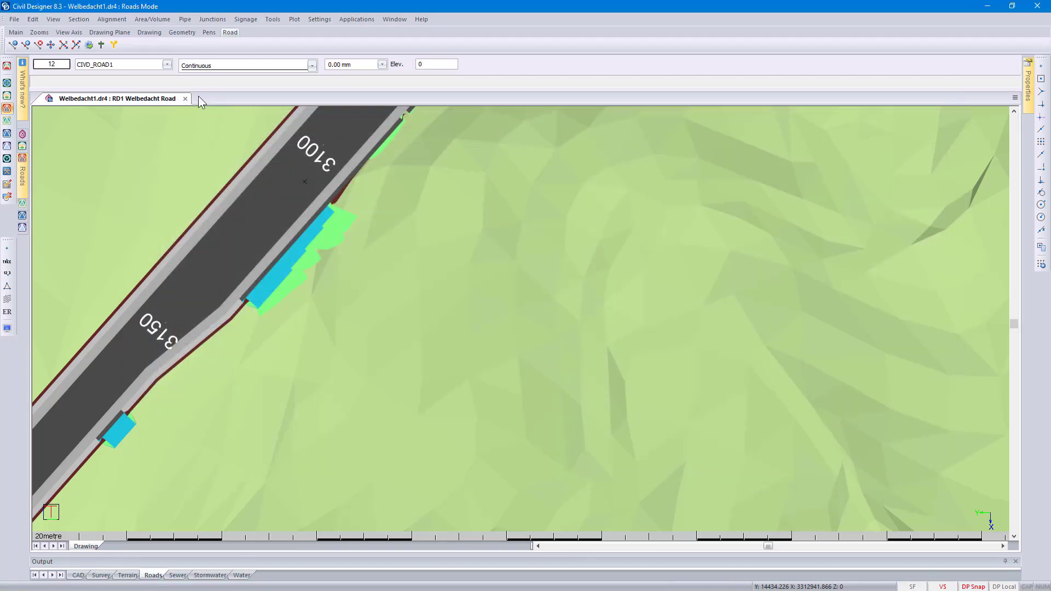
# Step: Open the Edge Control spreadsheet's left cut/fill data around chainage 3169 and widen the window to show Component 7
pyautogui.click(112, 19)
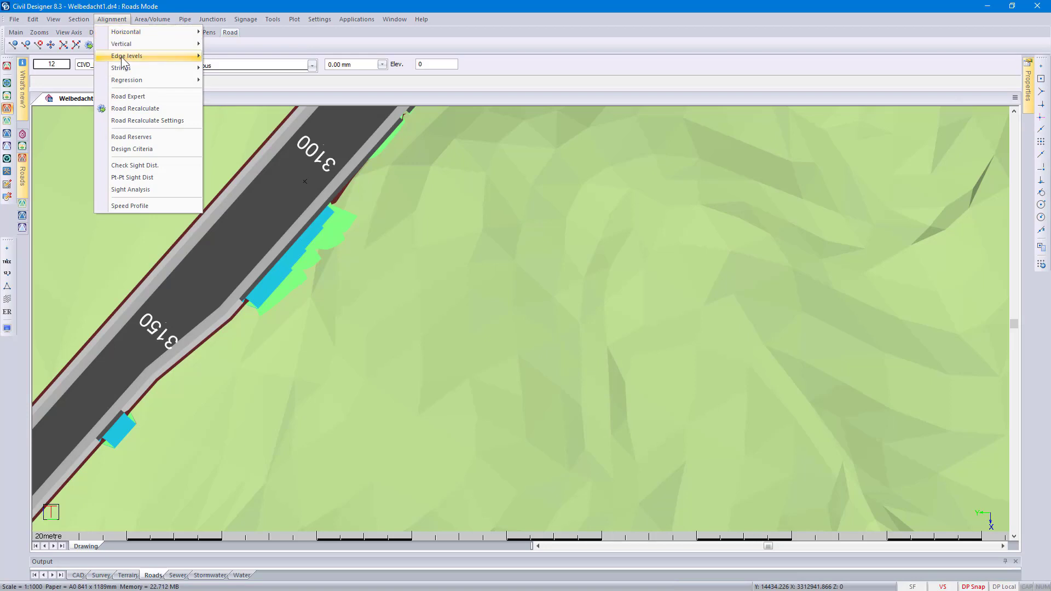
pyautogui.moveTo(126, 56)
pyautogui.click(233, 58)
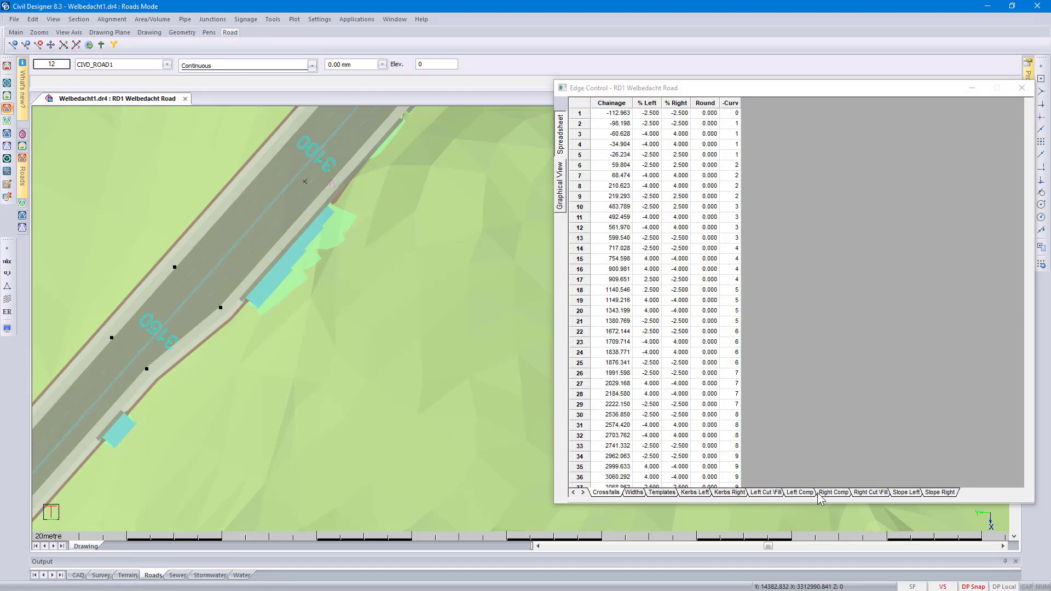
pyautogui.click(775, 494)
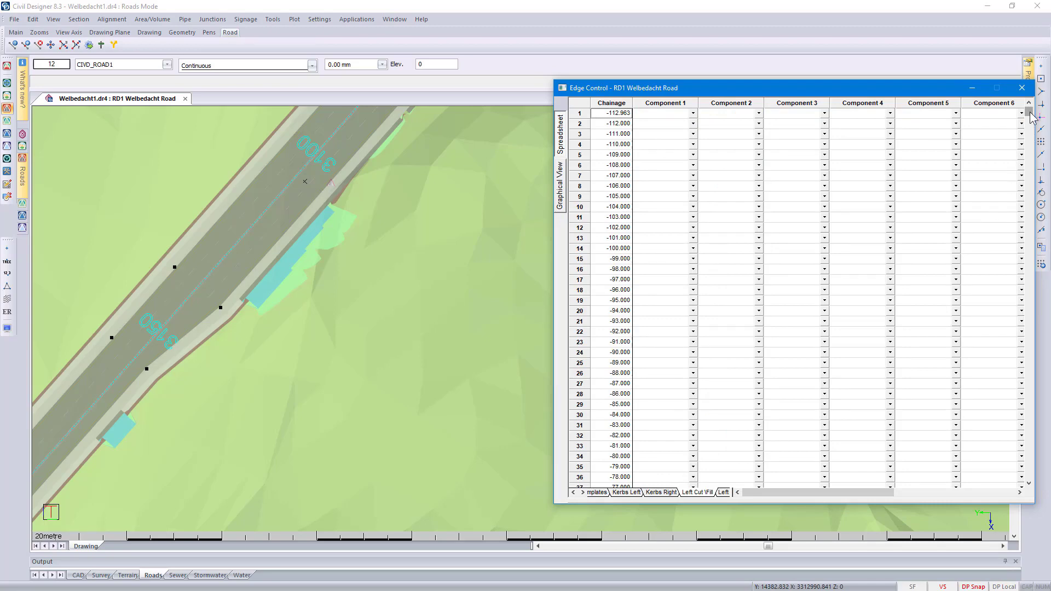
pyautogui.moveTo(1029, 112); pyautogui.dragTo(1036, 387)
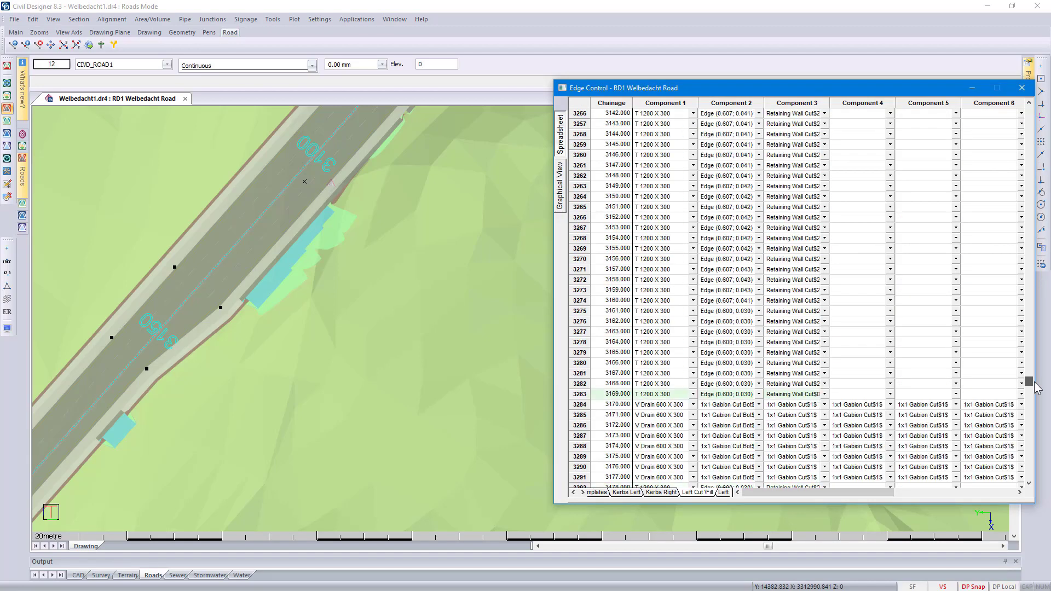
pyautogui.scroll(-6, 1036, 388)
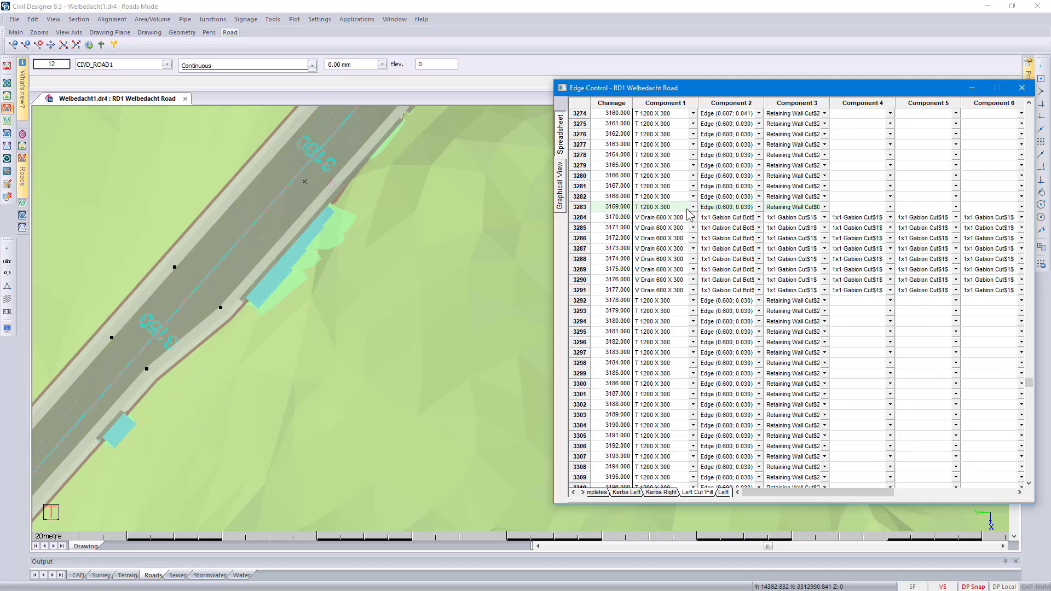
pyautogui.moveTo(671, 92); pyautogui.dragTo(536, 56)
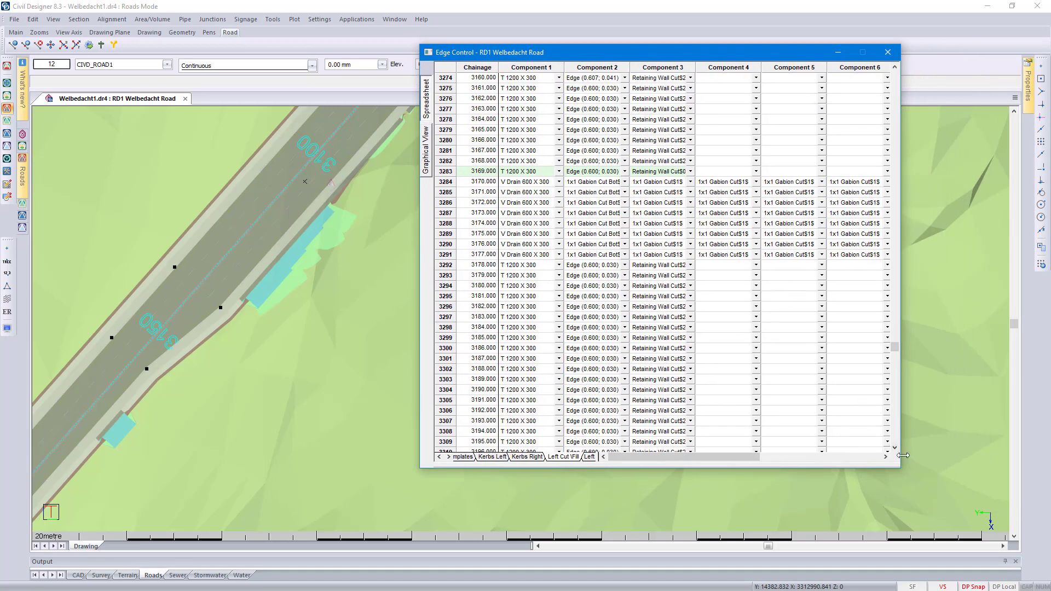
pyautogui.moveTo(926, 453); pyautogui.dragTo(972, 447)
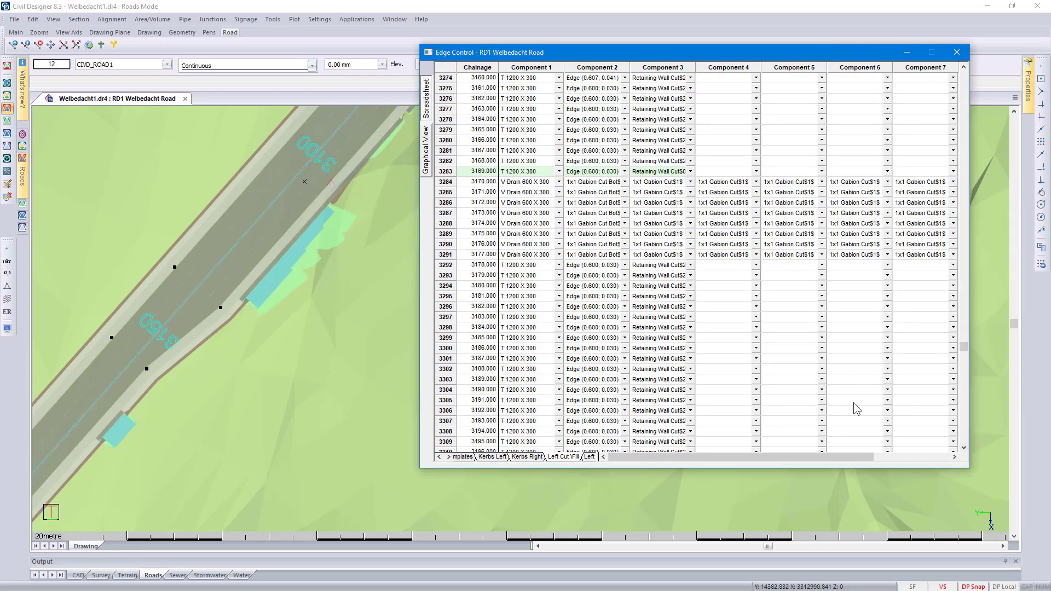
# Step: Turn on cursor tracking and delete Components 4 to 7 from chainage 3168 to 3179 in the left cut/fill data
pyautogui.rightClick(716, 162)
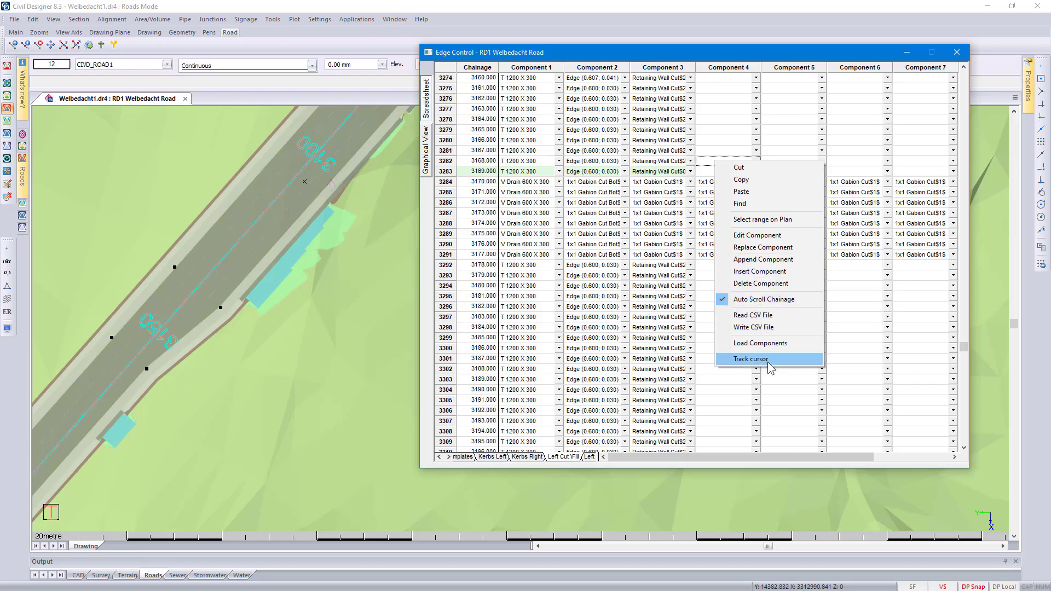
pyautogui.click(751, 358)
pyautogui.moveTo(709, 165); pyautogui.dragTo(933, 286)
pyautogui.rightClick(849, 259)
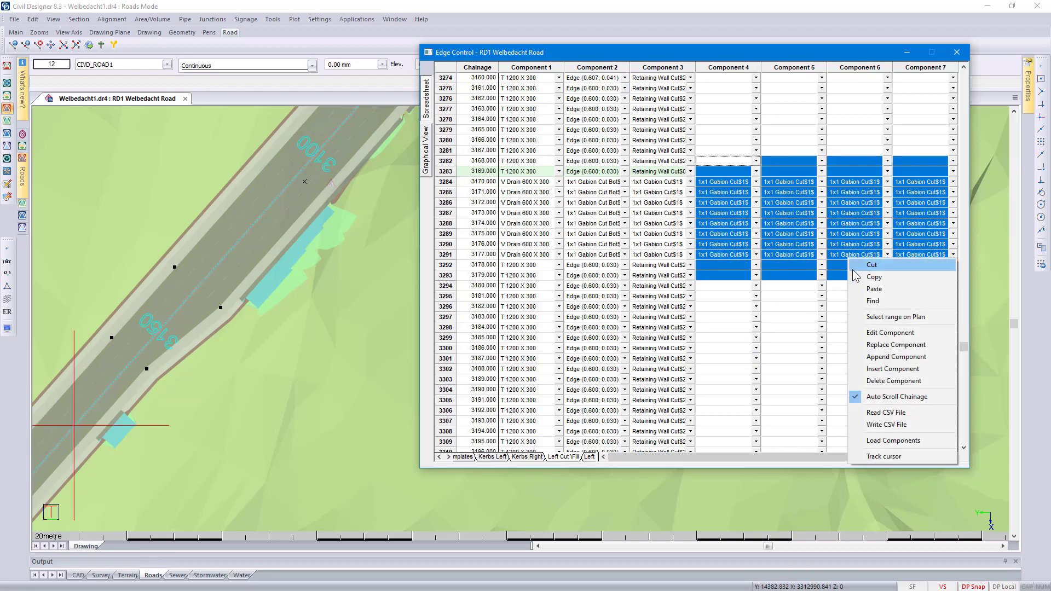
pyautogui.click(892, 381)
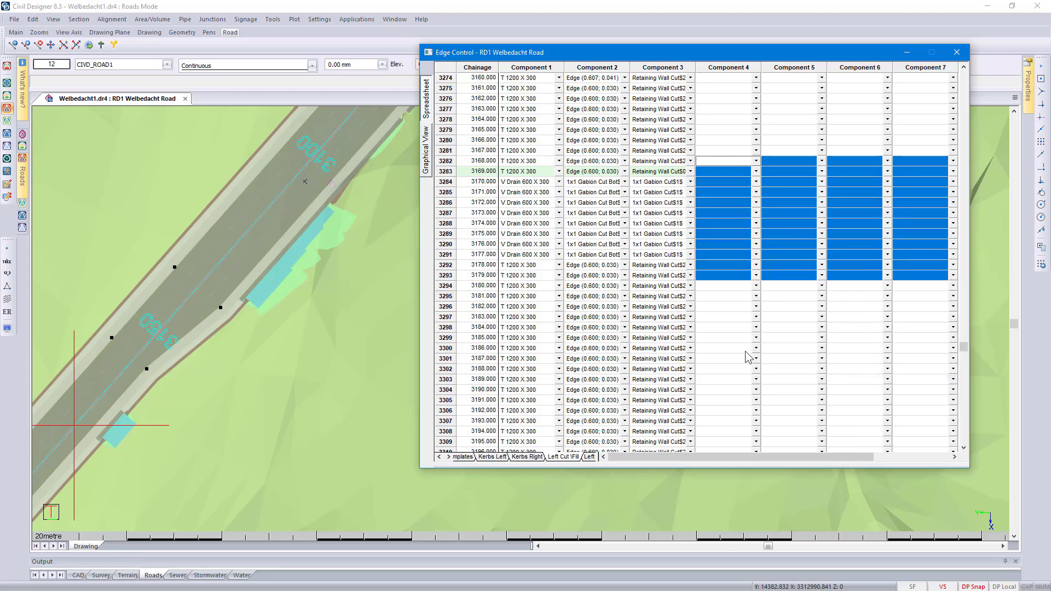
# Step: Replace V Drain 600 X 300 with T 1200 X 300 in Component 1 from chainage 3166 to 3181
pyautogui.moveTo(535, 156)
pyautogui.mouseDown()
pyautogui.moveTo(534, 258)
pyautogui.moveTo(548, 302)
pyautogui.mouseUp()
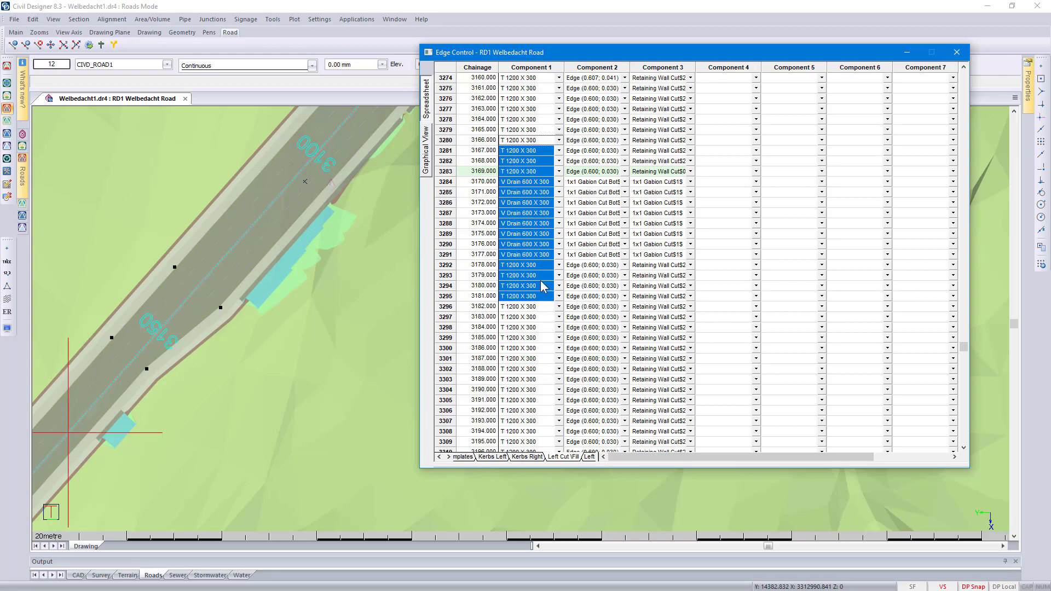
pyautogui.rightClick(540, 280)
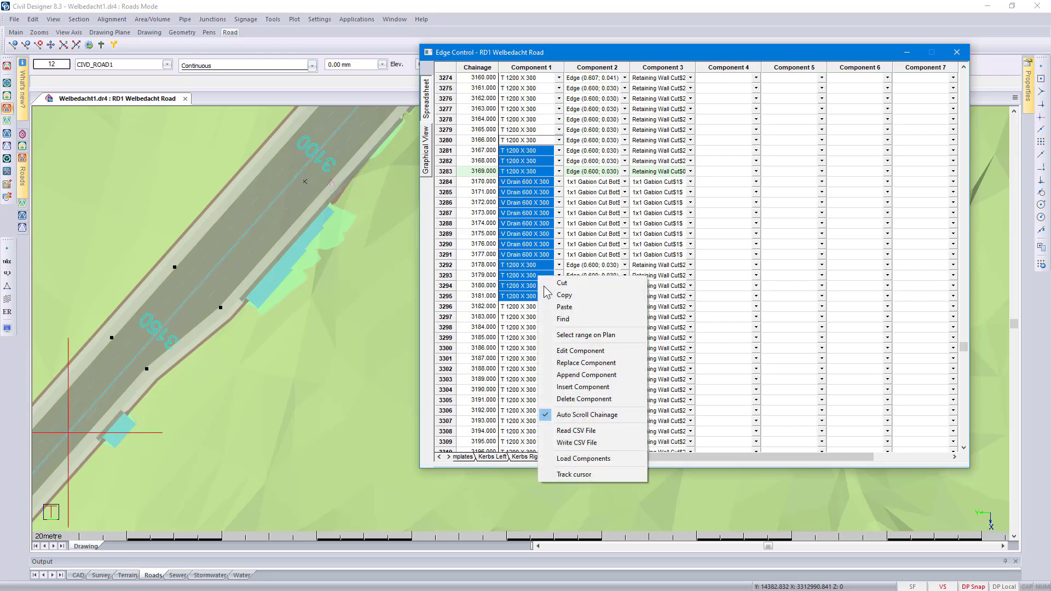
pyautogui.click(595, 363)
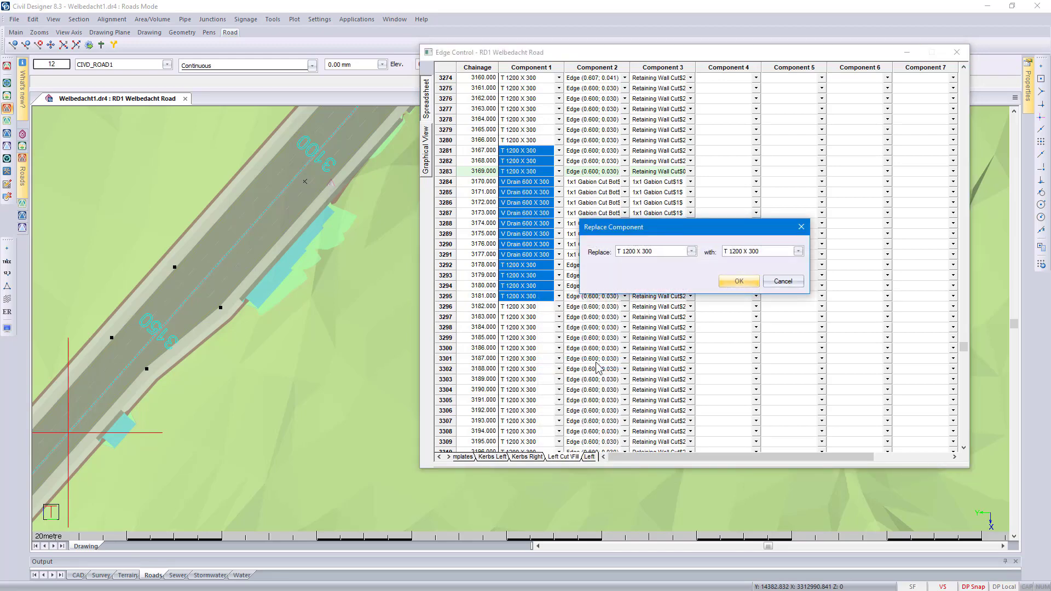
pyautogui.click(691, 252)
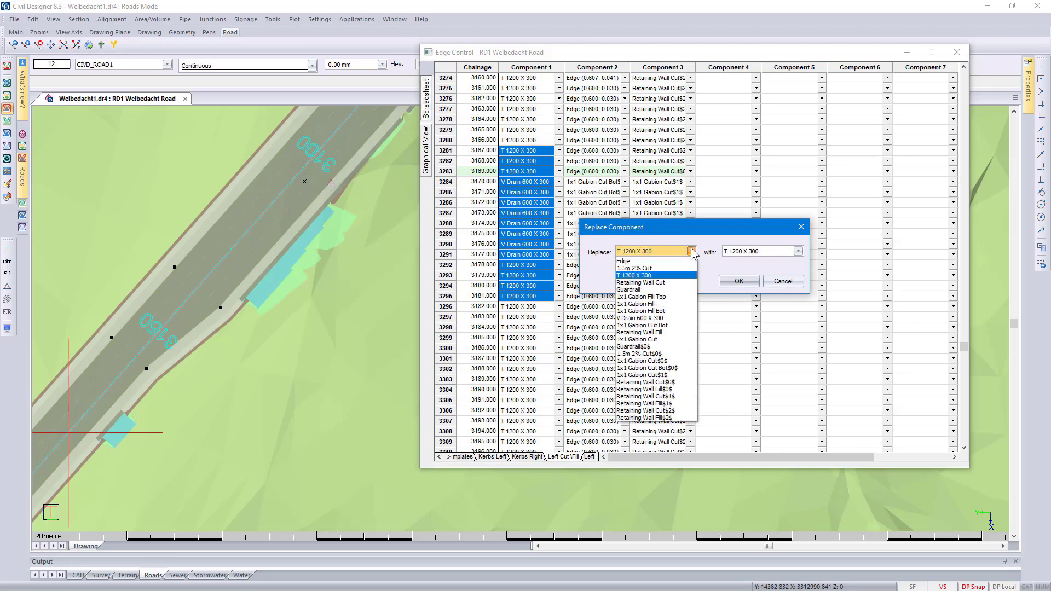
pyautogui.click(681, 318)
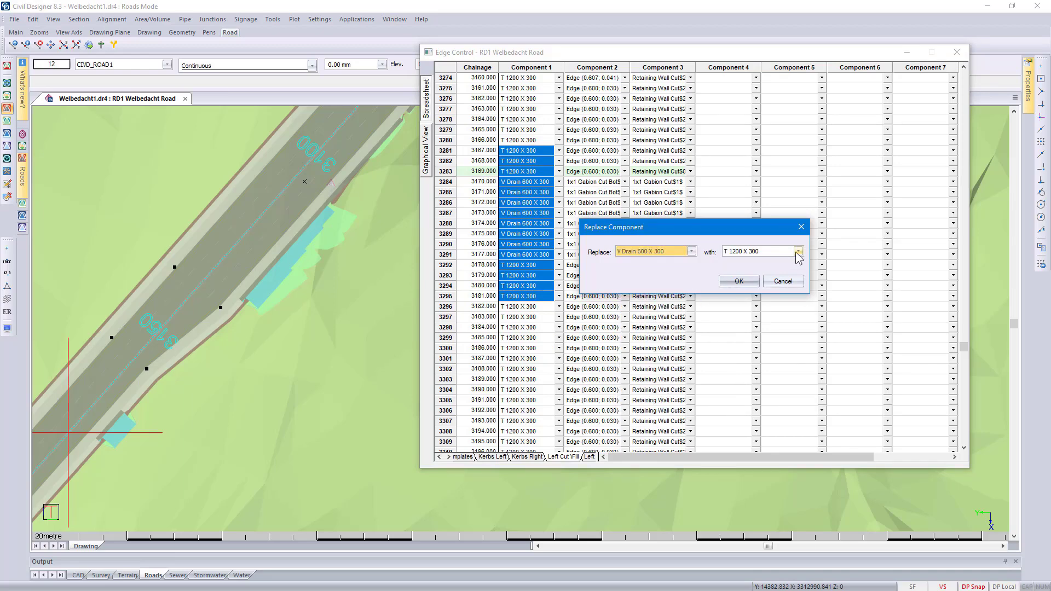
pyautogui.click(737, 281)
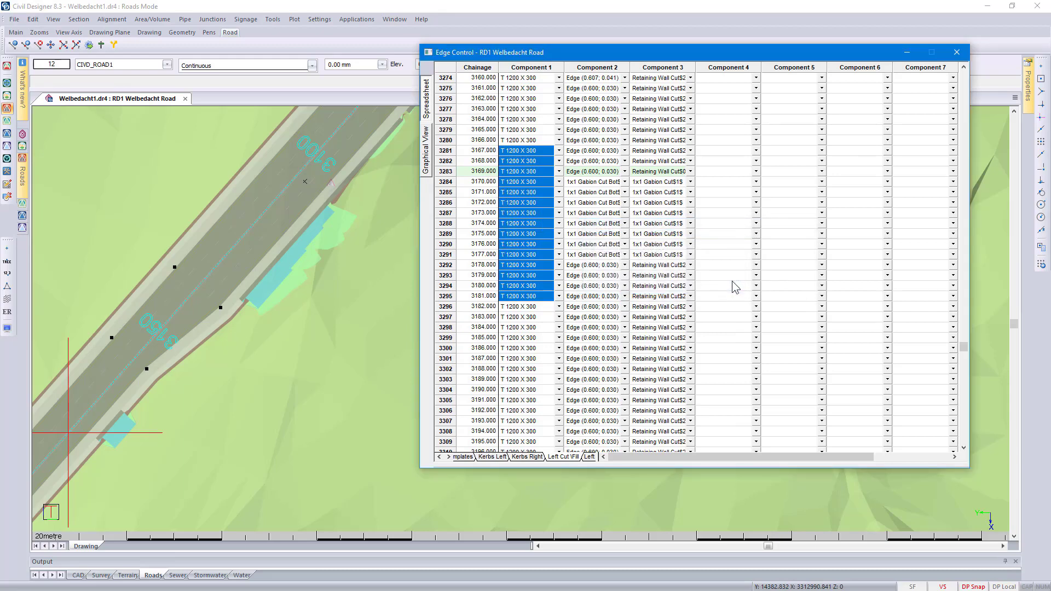
# Step: Change the gabions in Component 2, chainages 3170 to 3177, to an Edge of 0.600 horizontal and 0.030 vertical
pyautogui.click(587, 162)
pyautogui.moveTo(590, 171); pyautogui.dragTo(596, 256)
pyautogui.rightClick(596, 256)
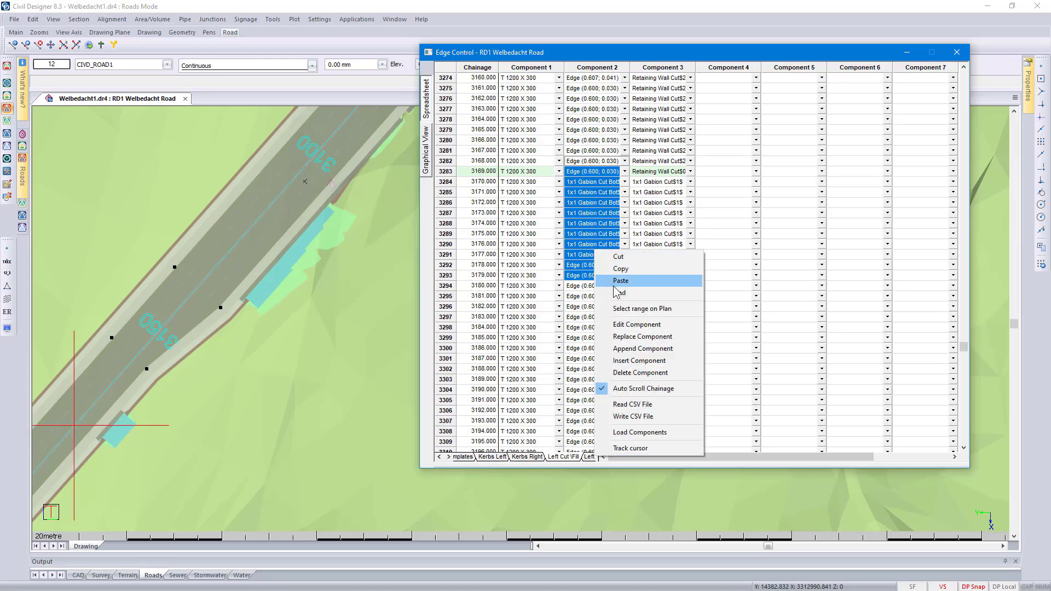
pyautogui.click(637, 325)
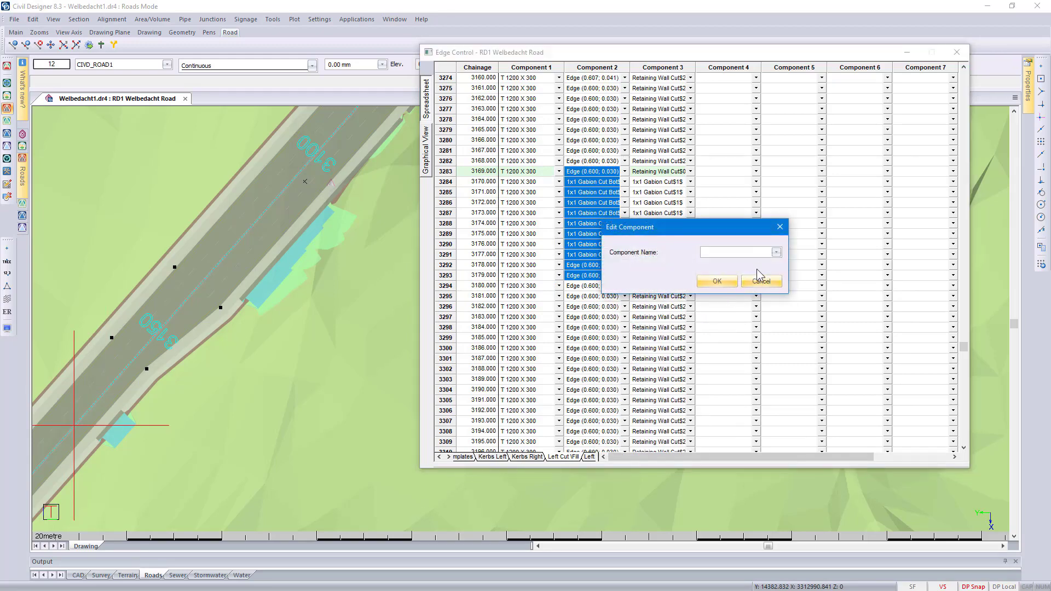
pyautogui.click(776, 254)
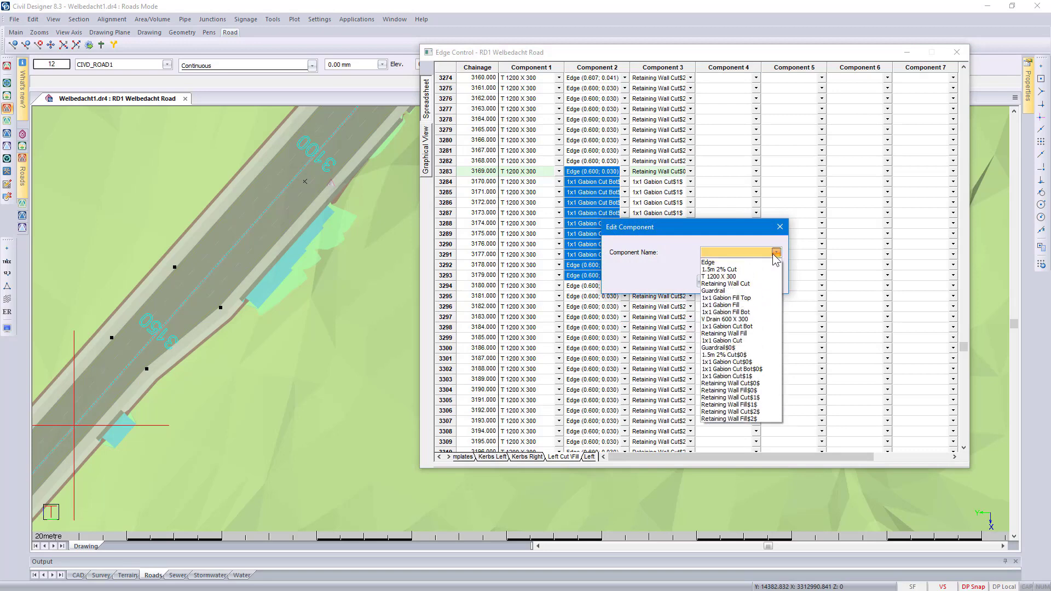
pyautogui.click(708, 262)
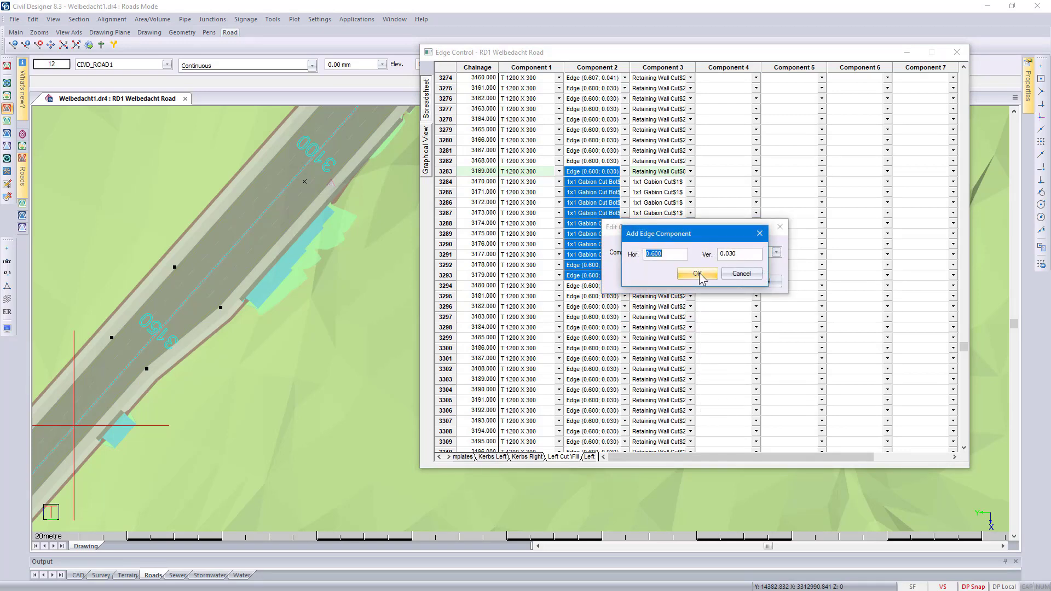
pyautogui.click(697, 274)
pyautogui.click(717, 281)
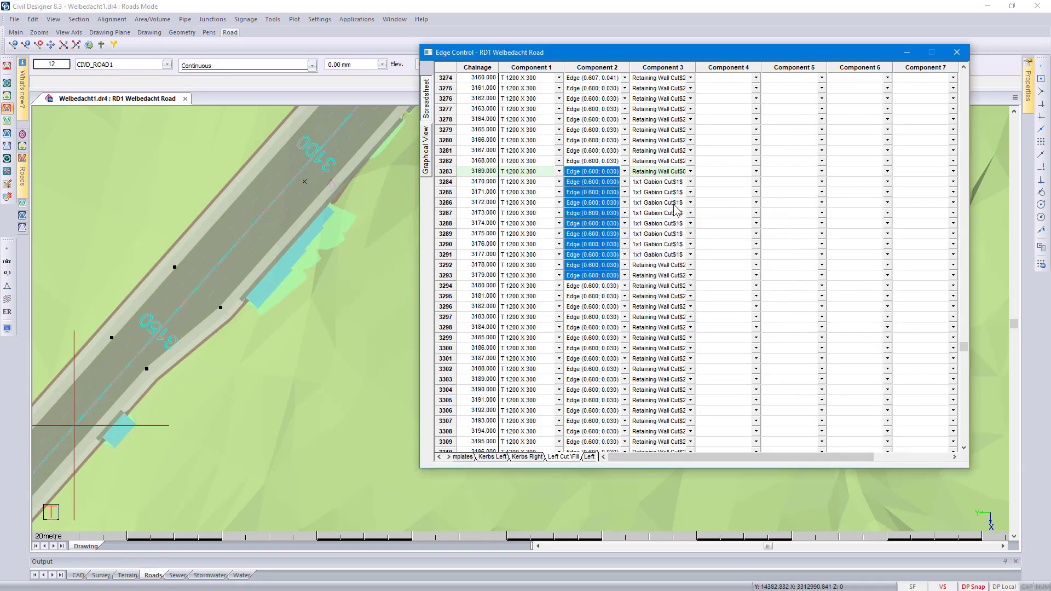
# Step: Delete Component 3 from chainage 3169 to 3178 in the left cut/fill data
pyautogui.moveTo(665, 181); pyautogui.dragTo(668, 268)
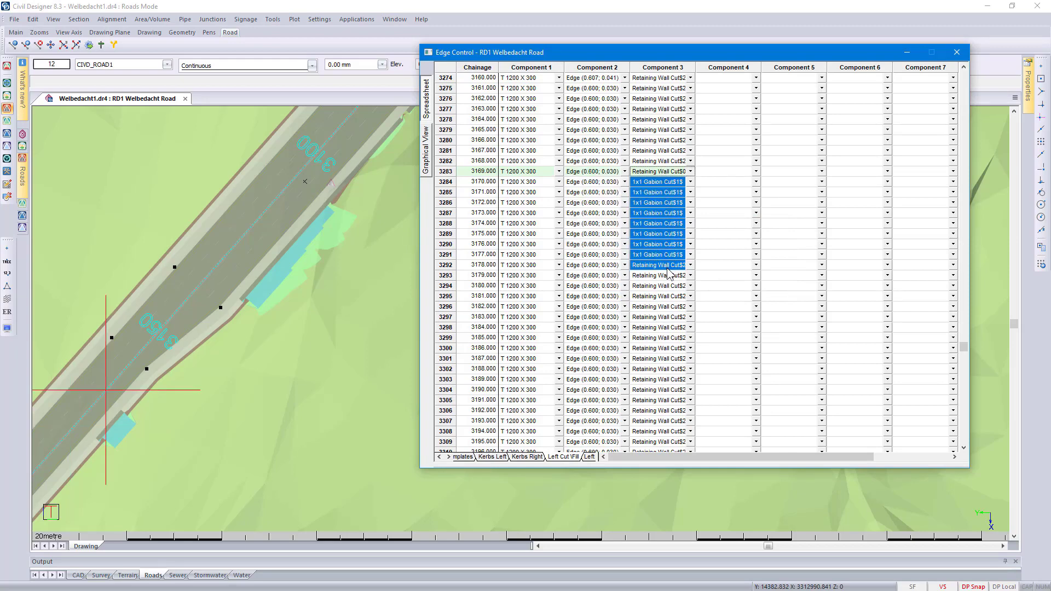
pyautogui.rightClick(664, 239)
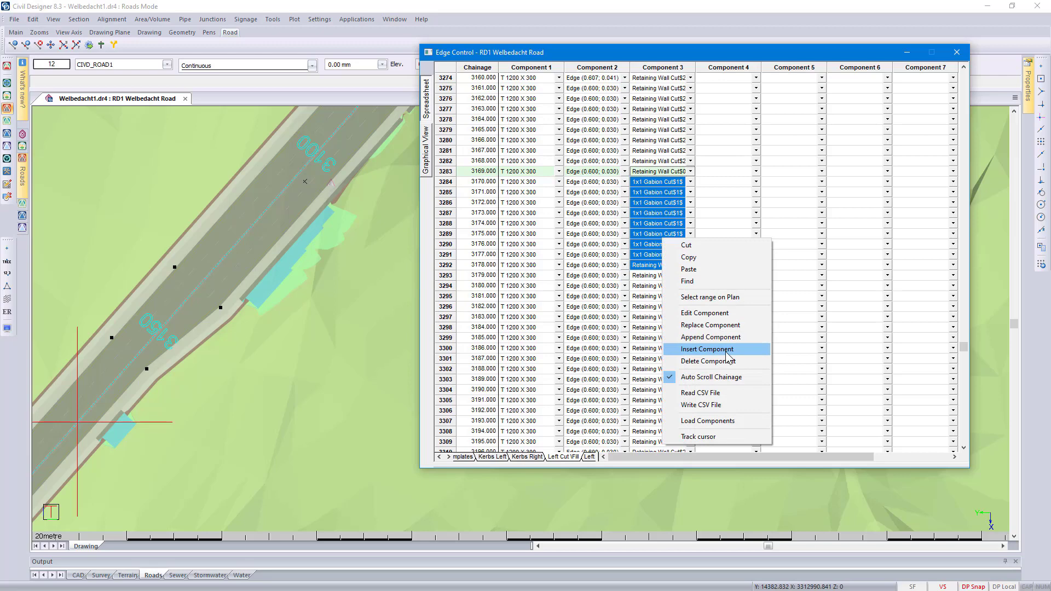
pyautogui.click(749, 362)
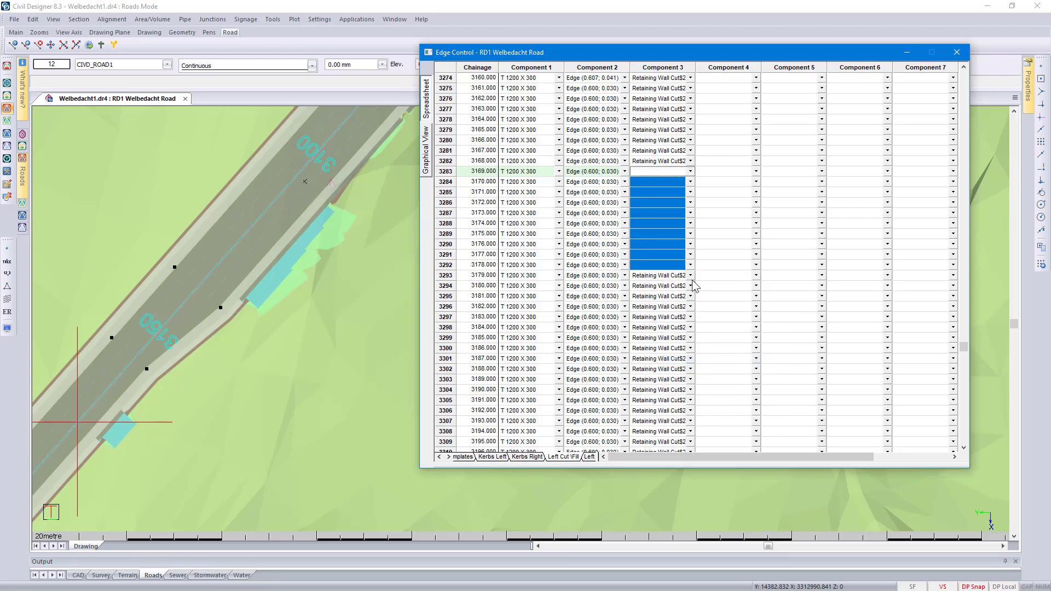
# Step: Insert Retaining Wall Cut$2$ as Component 3 for chainages 3169 to 3178
pyautogui.click(657, 163)
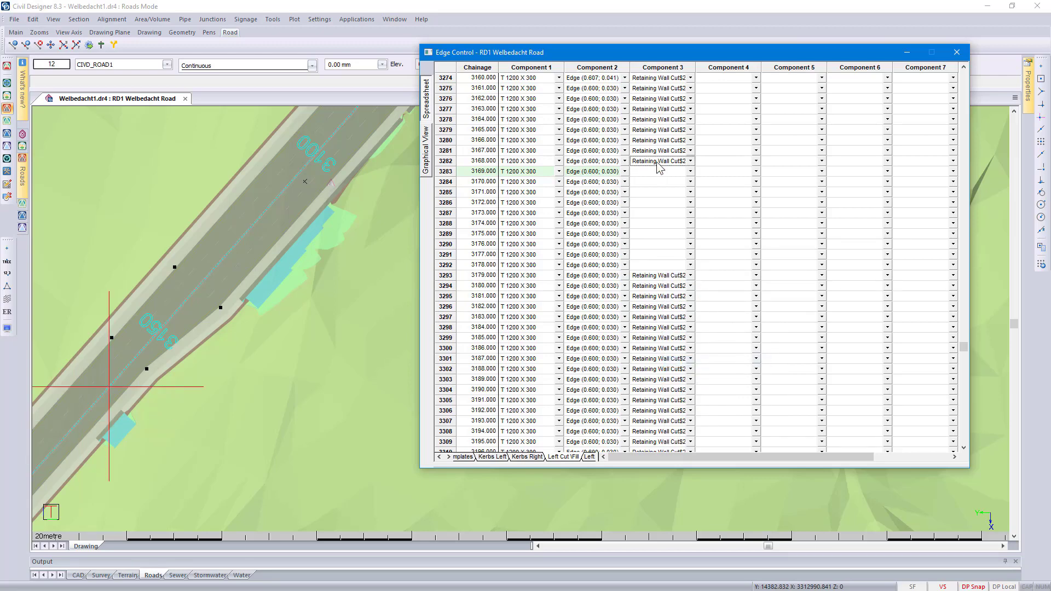
pyautogui.moveTo(659, 171); pyautogui.dragTo(666, 275)
pyautogui.rightClick(667, 257)
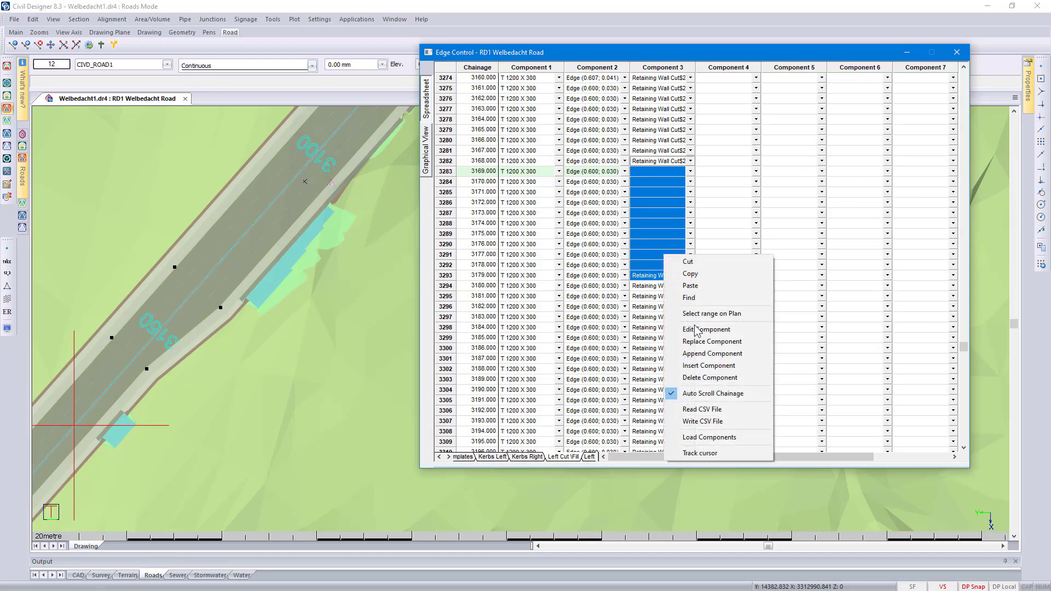
pyautogui.click(707, 366)
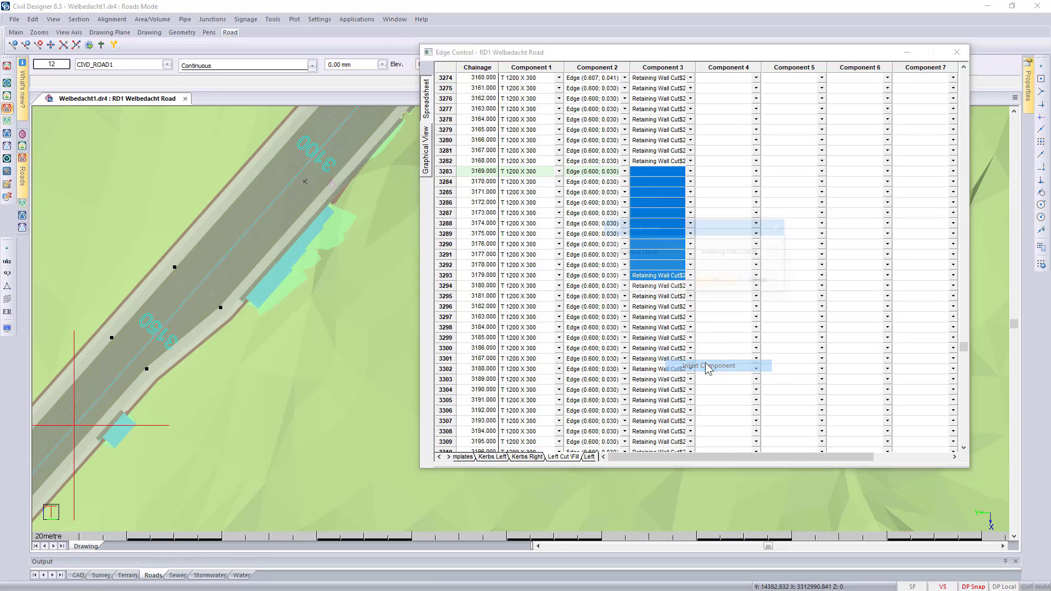
pyautogui.click(717, 282)
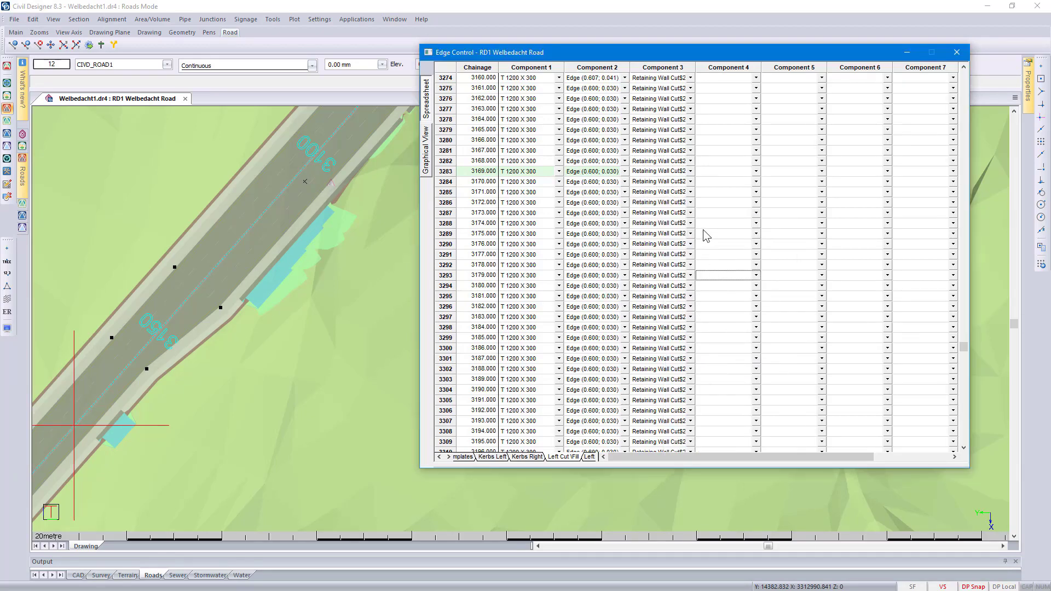
# Step: Select the Component 3 cells for chainages 3170 to 3178 by indicating the start and end of the range on the plan
pyautogui.rightClick(667, 215)
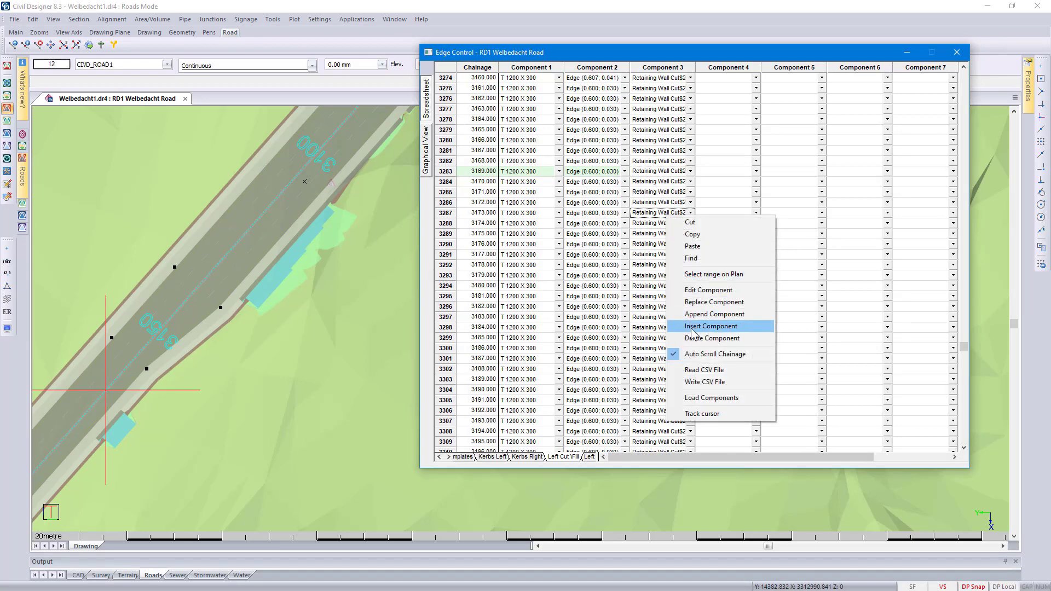
pyautogui.click(697, 275)
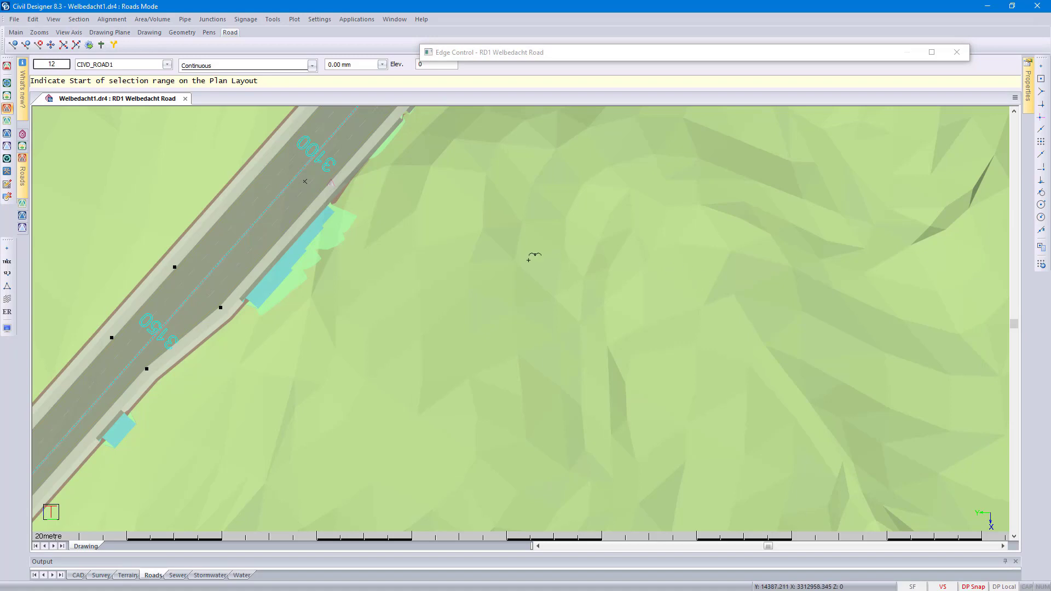
pyautogui.scroll(1, 98, 402)
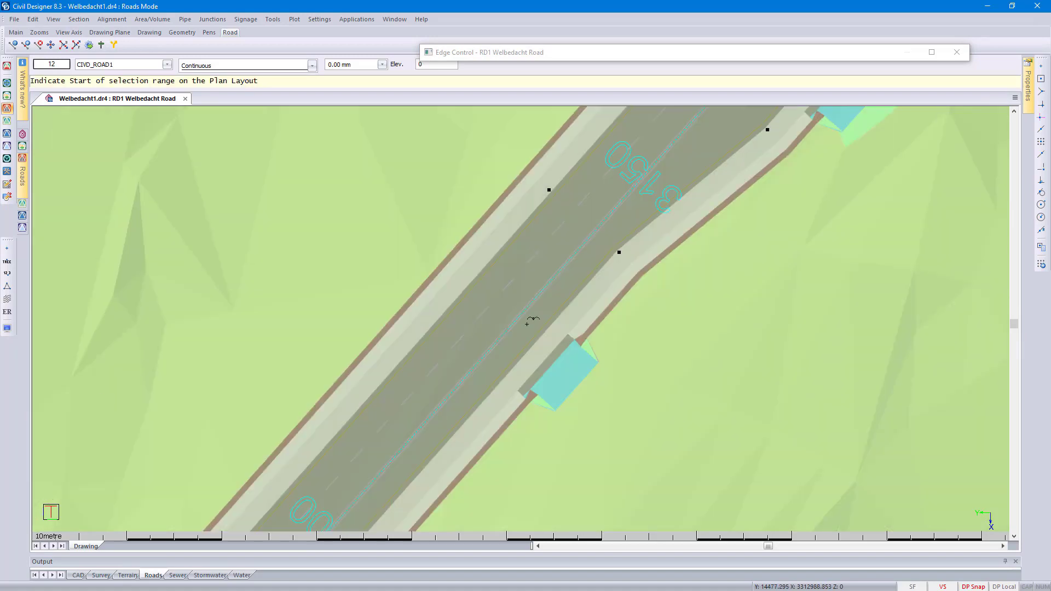
pyautogui.click(557, 314)
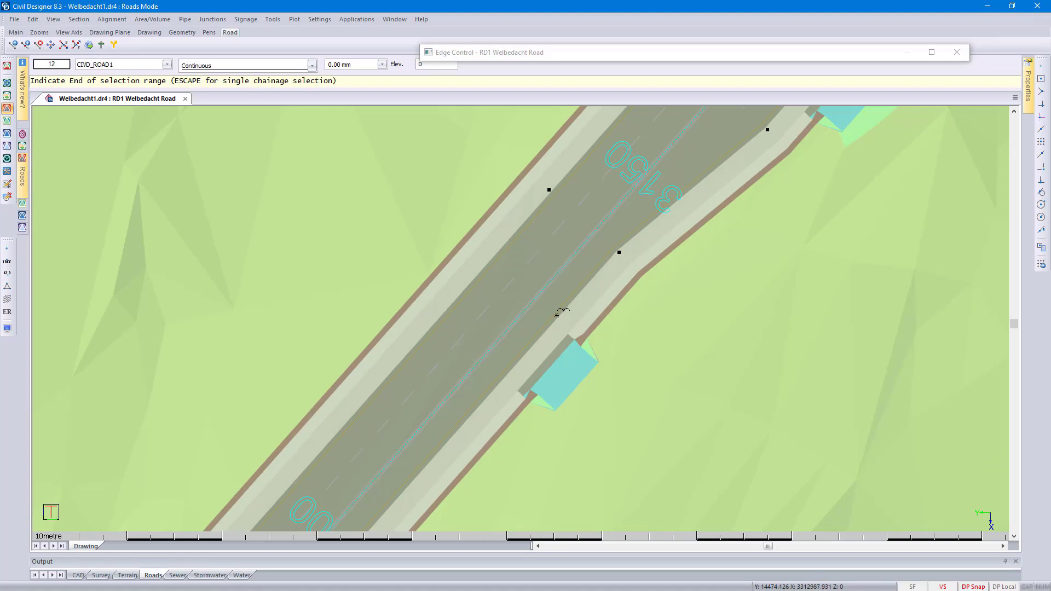
pyautogui.click(503, 383)
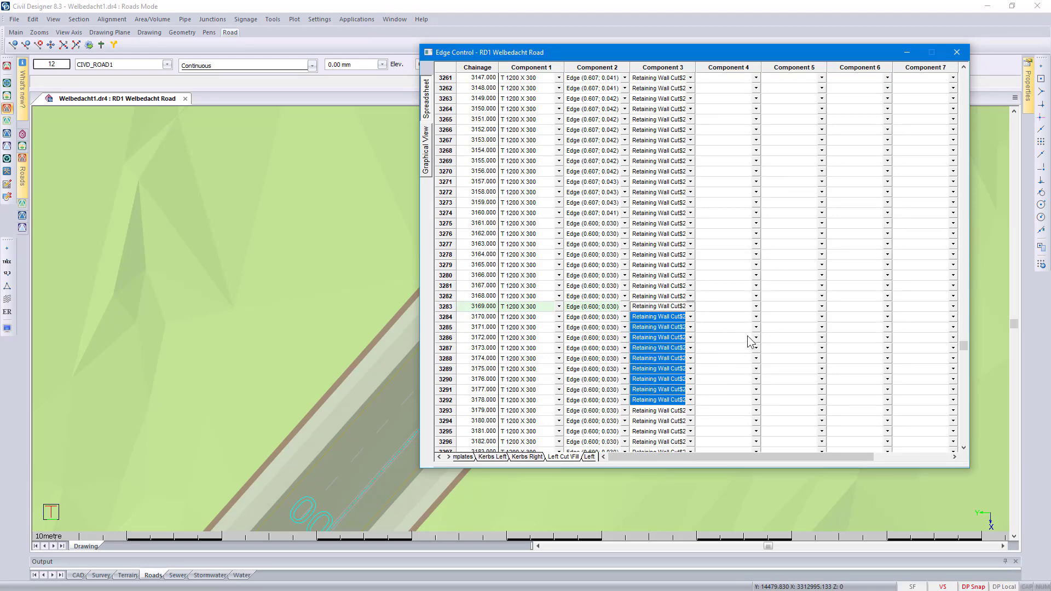
# Step: Turn on cursor tracking for the edge control spreadsheet and follow the road on the plan down to chainage 3226
pyautogui.rightClick(707, 318)
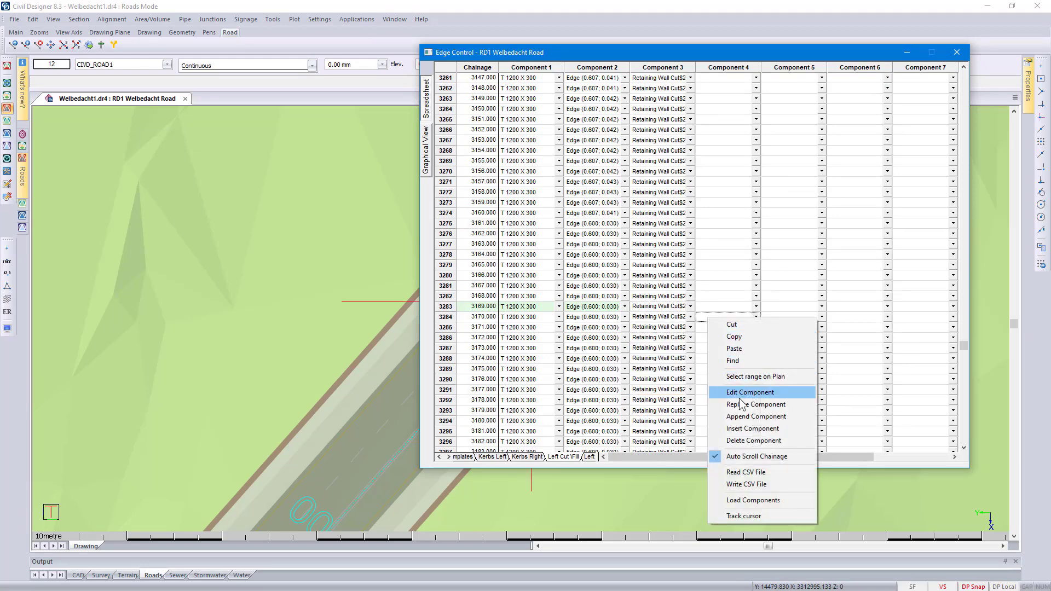
pyautogui.click(754, 515)
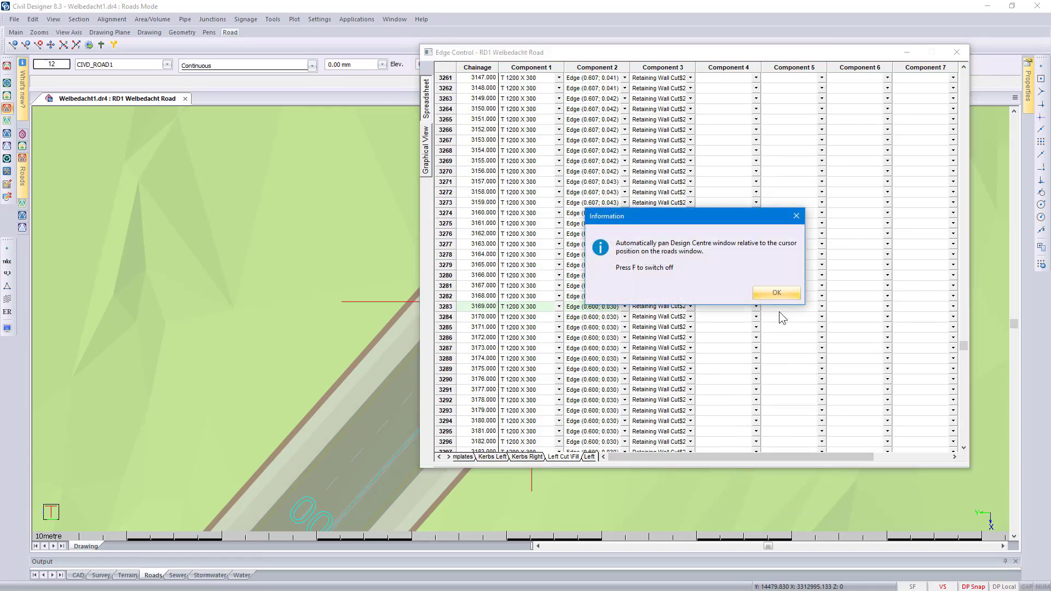
pyautogui.click(776, 293)
pyautogui.moveTo(572, 54); pyautogui.dragTo(760, 35)
pyautogui.scroll(-6, 711, 385)
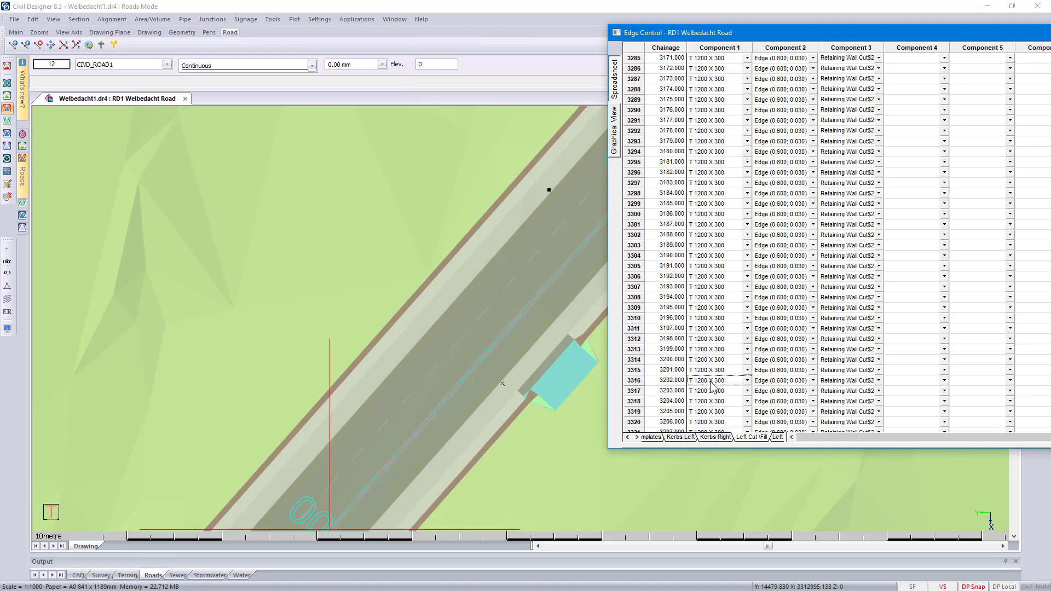
pyautogui.scroll(-8, 712, 386)
pyautogui.click(712, 383)
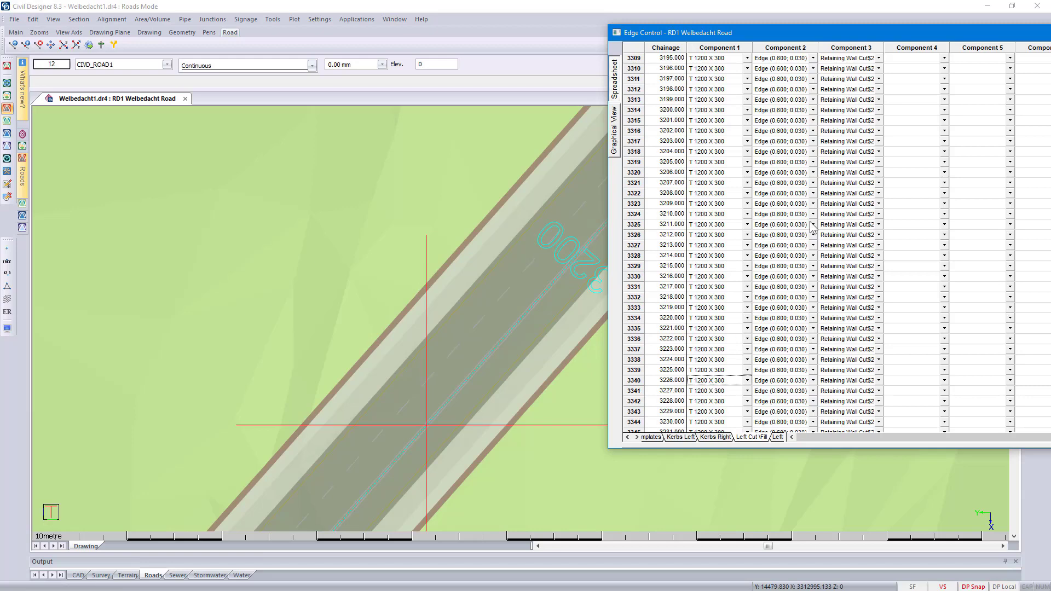
# Step: Close and save the edge control data, generating edge levels with road widths, superelevation and template specification
pyautogui.moveTo(840, 41); pyautogui.dragTo(514, 57)
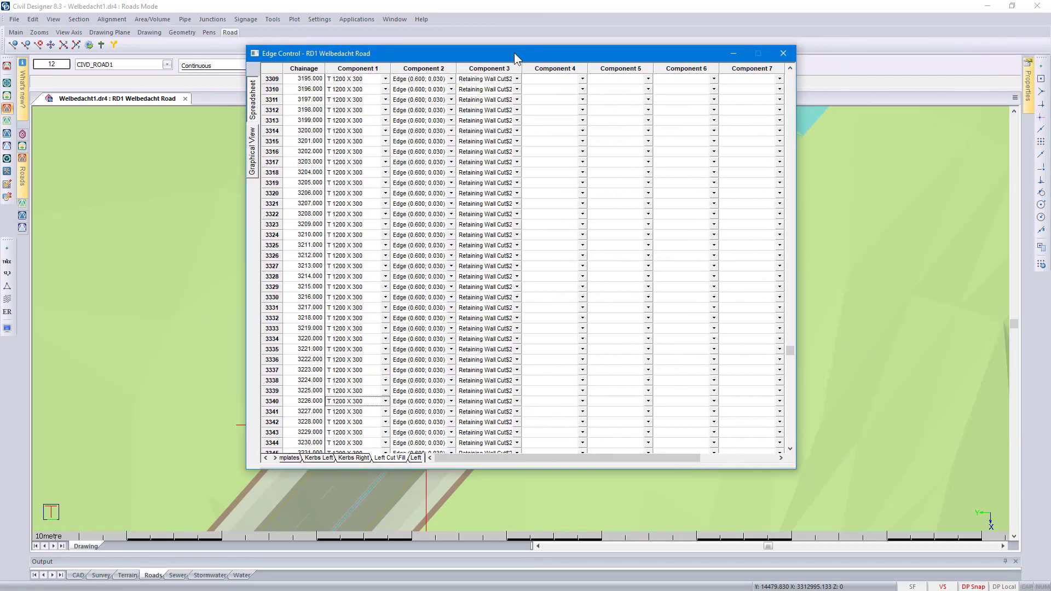
pyautogui.click(782, 57)
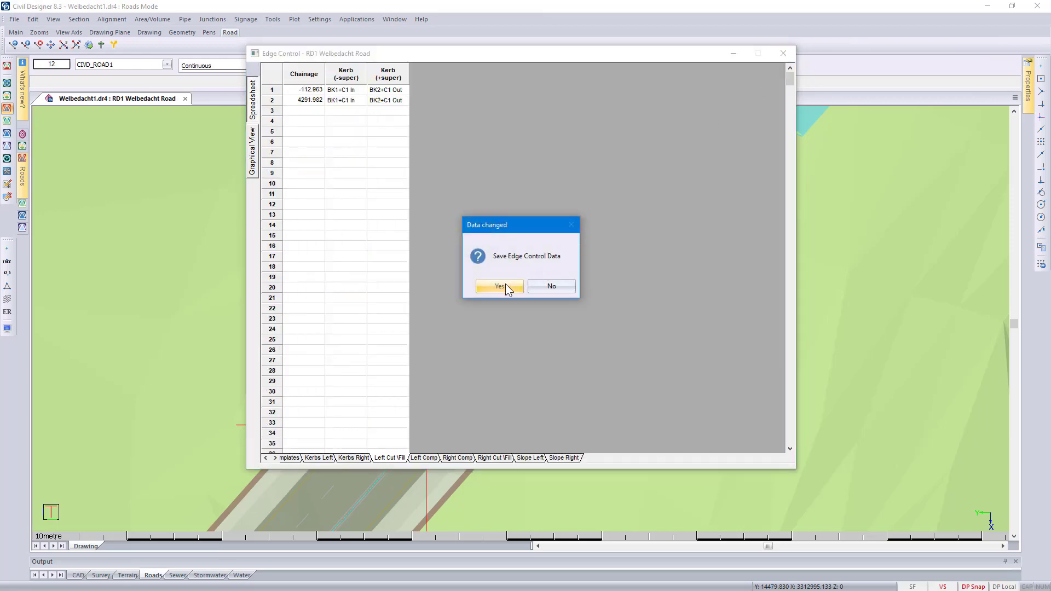
pyautogui.click(505, 285)
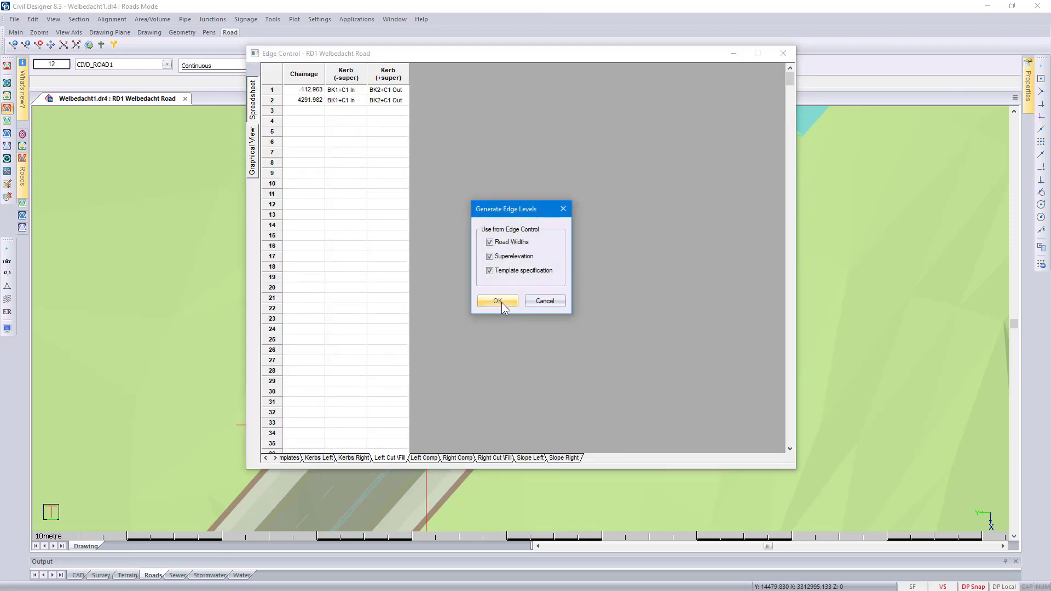
pyautogui.click(497, 301)
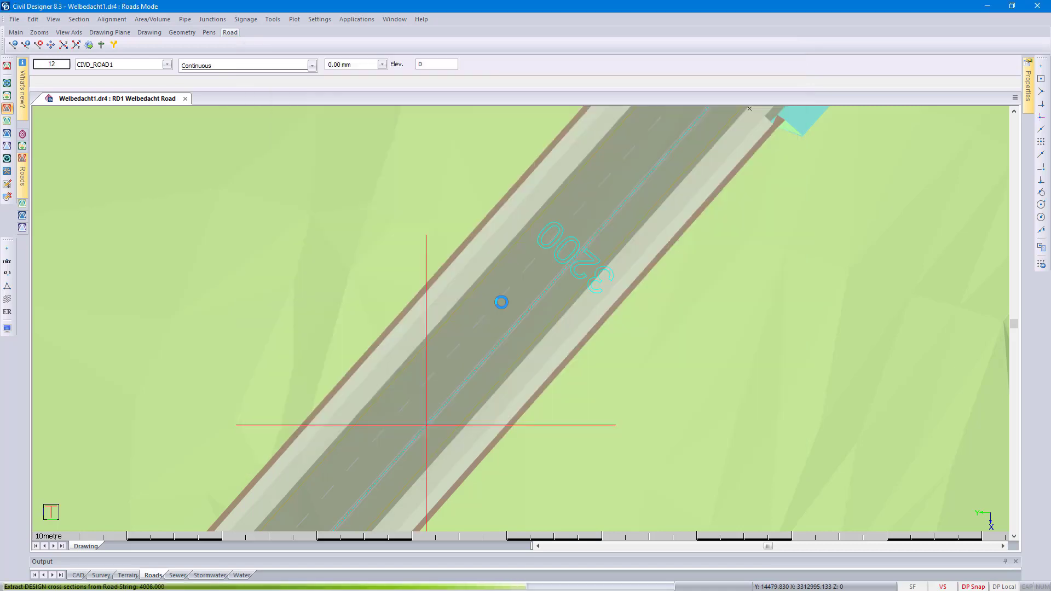
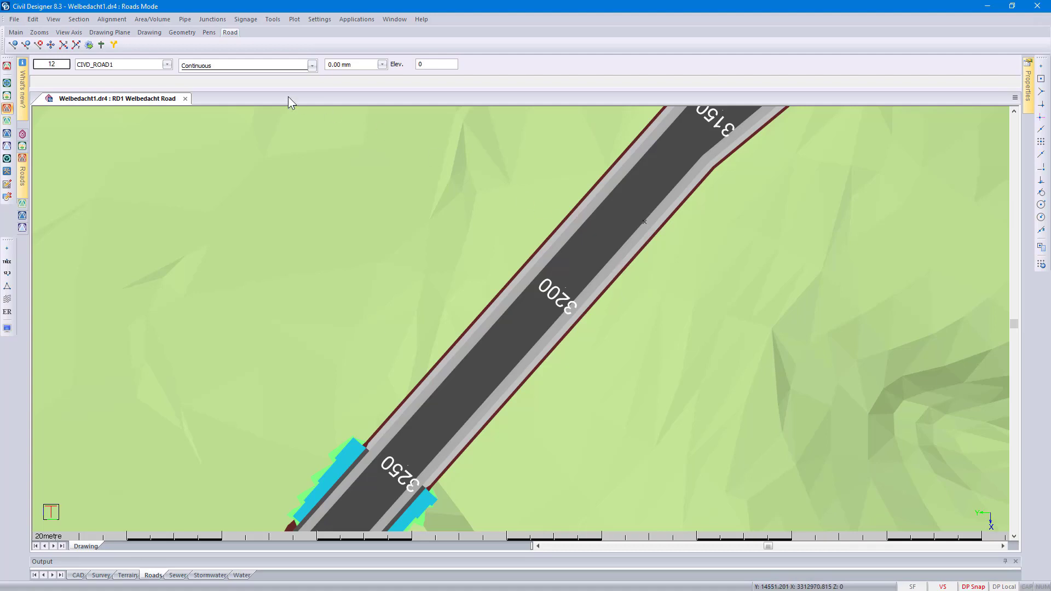
# Step: Apply the template from chainage 3150 to 3250, excluding the manually edited chainages
pyautogui.click(154, 20)
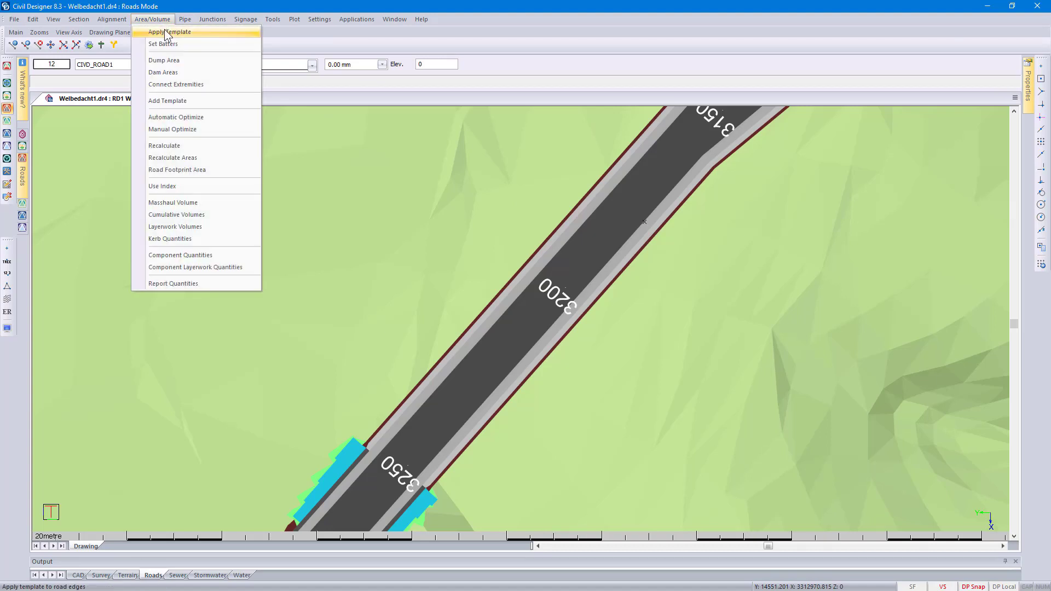
pyautogui.click(169, 33)
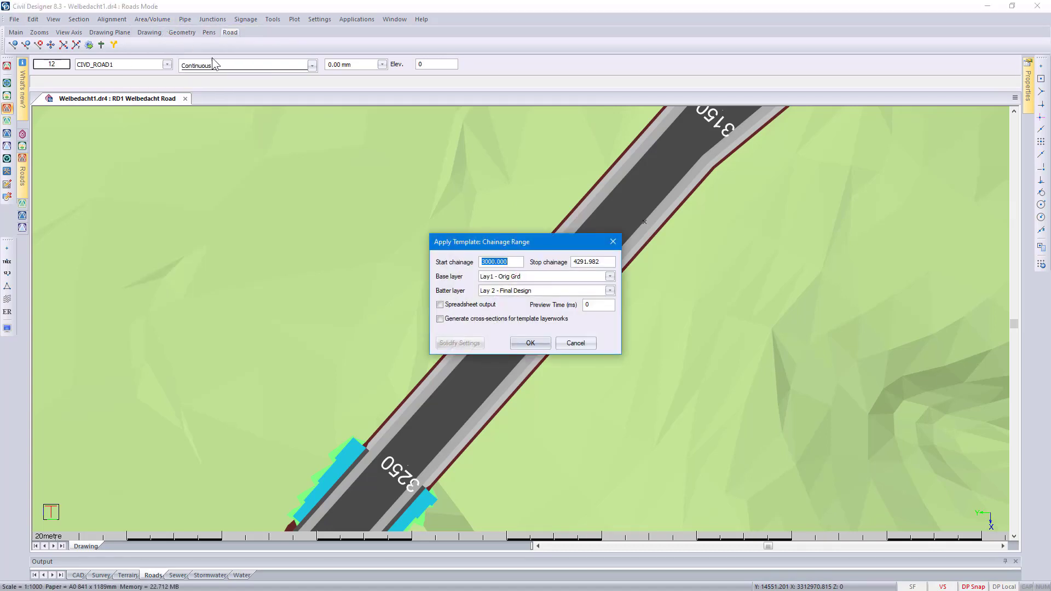
pyautogui.click(511, 261)
pyautogui.doubleClick(511, 261)
pyautogui.write('3150')
pyautogui.doubleClick(599, 262)
pyautogui.write('3250')
pyautogui.click(530, 343)
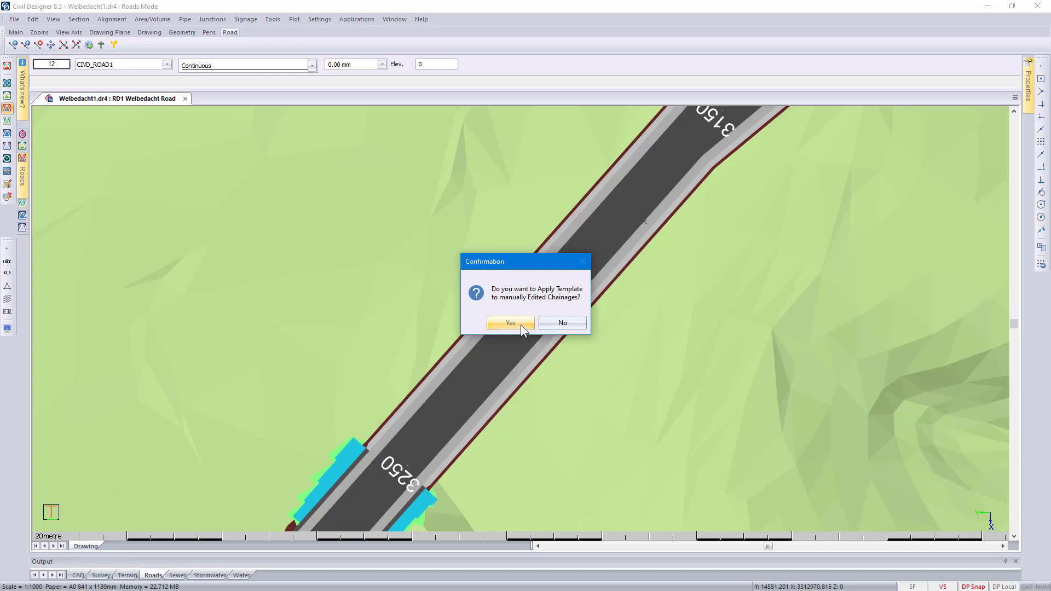
pyautogui.click(552, 329)
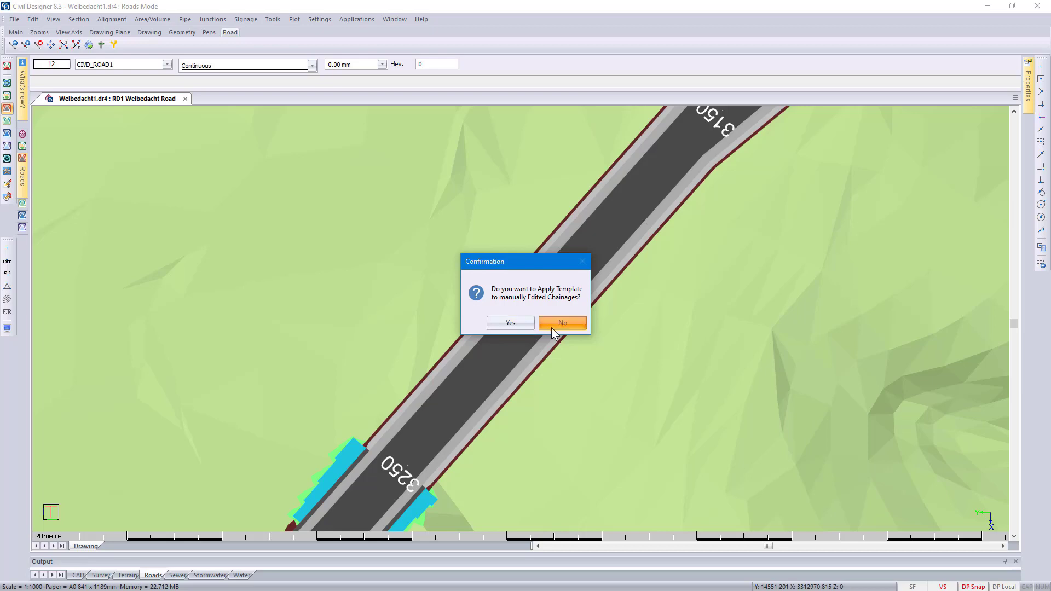
# Step: Examine the drains and retaining walls in successive cross sections up to chainage 3189, and close the cross section editor
pyautogui.click(79, 19)
pyautogui.click(99, 32)
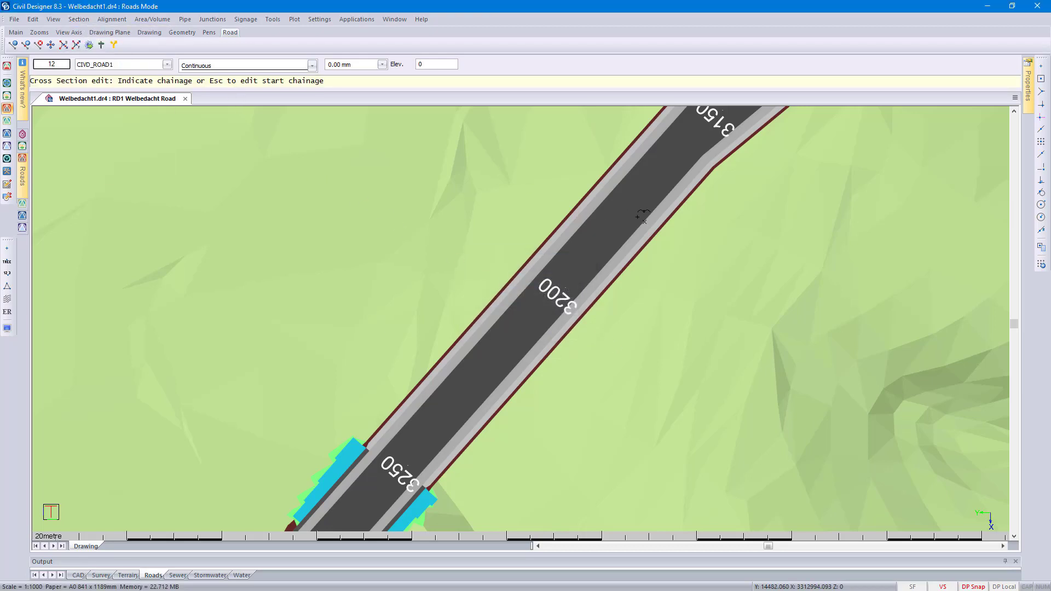
pyautogui.click(644, 211)
pyautogui.press('pagedown')
pyautogui.press('pagedown')
pyautogui.press('pagedown')
pyautogui.press('pagedown')
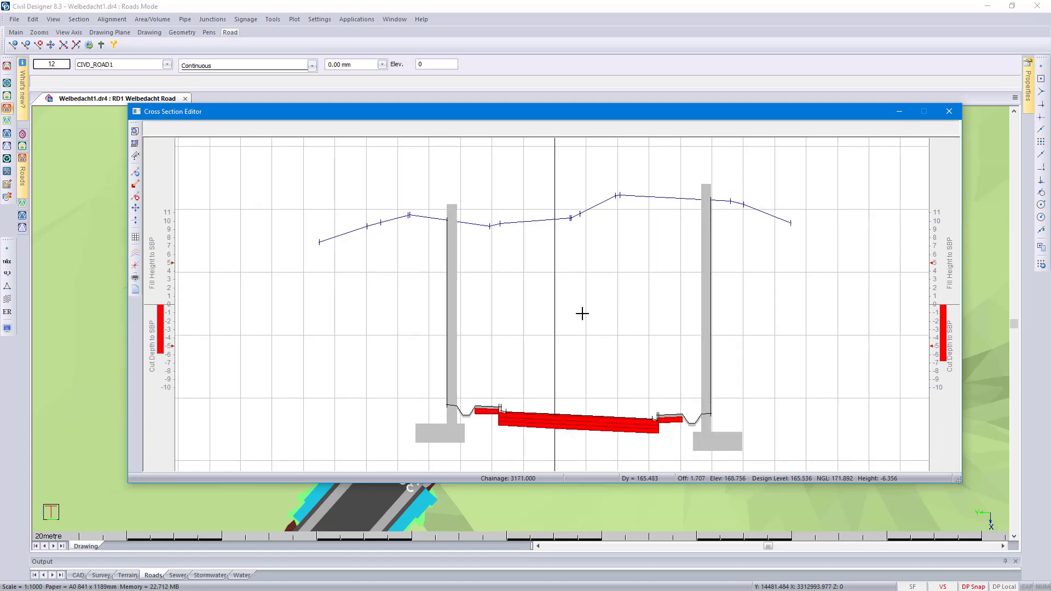
pyautogui.press('pagedown')
pyautogui.press('pagedown')
pyautogui.press('pagedown')
pyautogui.press('pagedown')
pyautogui.press('pagedown')
pyautogui.press('pagedown')
pyautogui.press('pagedown')
pyautogui.press('pagedown')
pyautogui.press('pagedown')
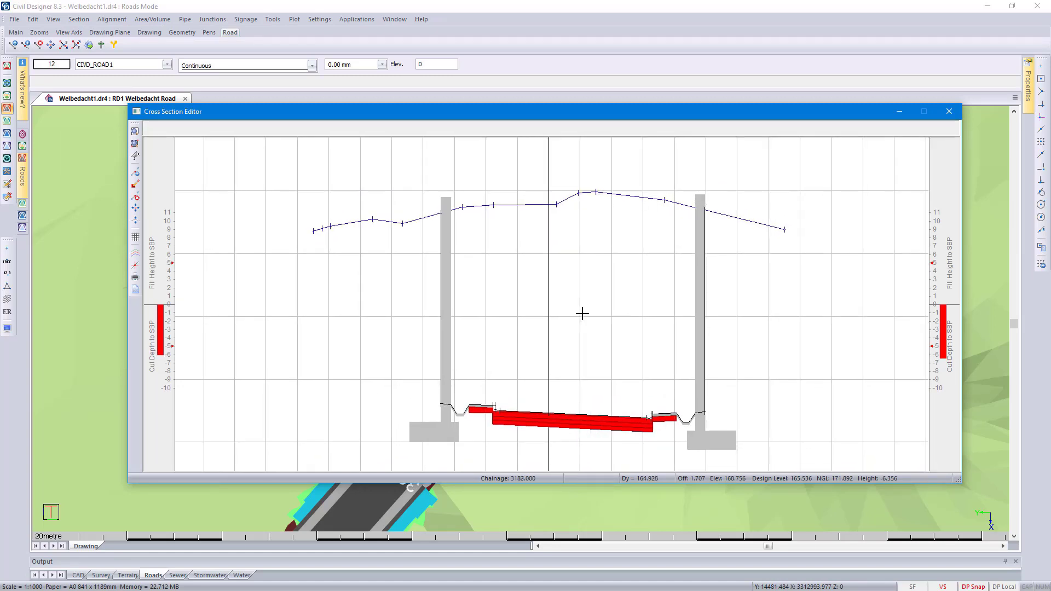
pyautogui.press('pagedown')
pyautogui.press('pagedown')
pyautogui.press('pagedown')
pyautogui.press('pagedown')
pyautogui.press('pagedown')
pyautogui.press('pagedown')
pyautogui.press('pagedown')
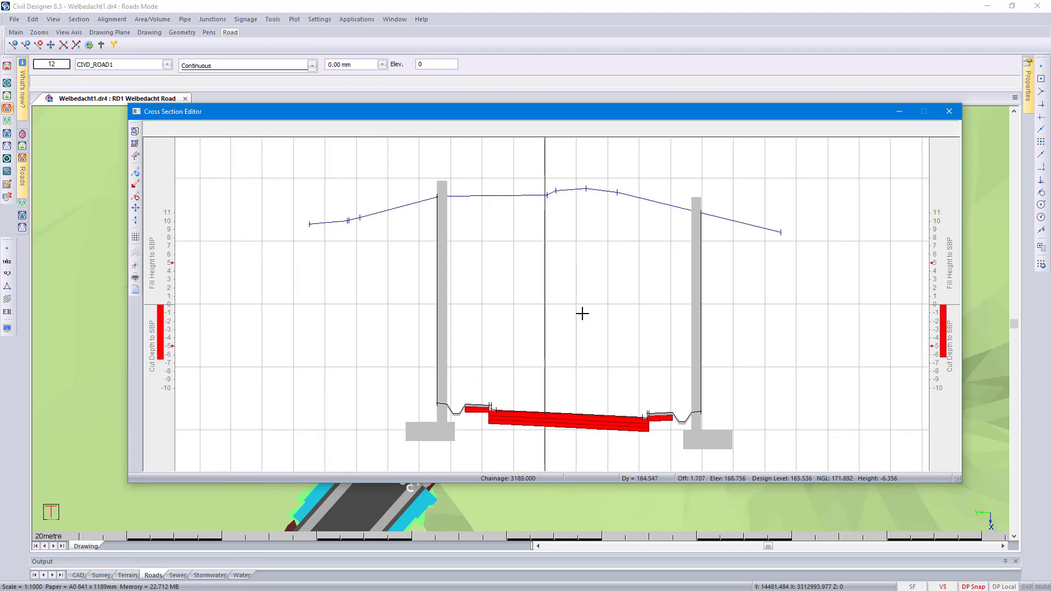
pyautogui.click(949, 111)
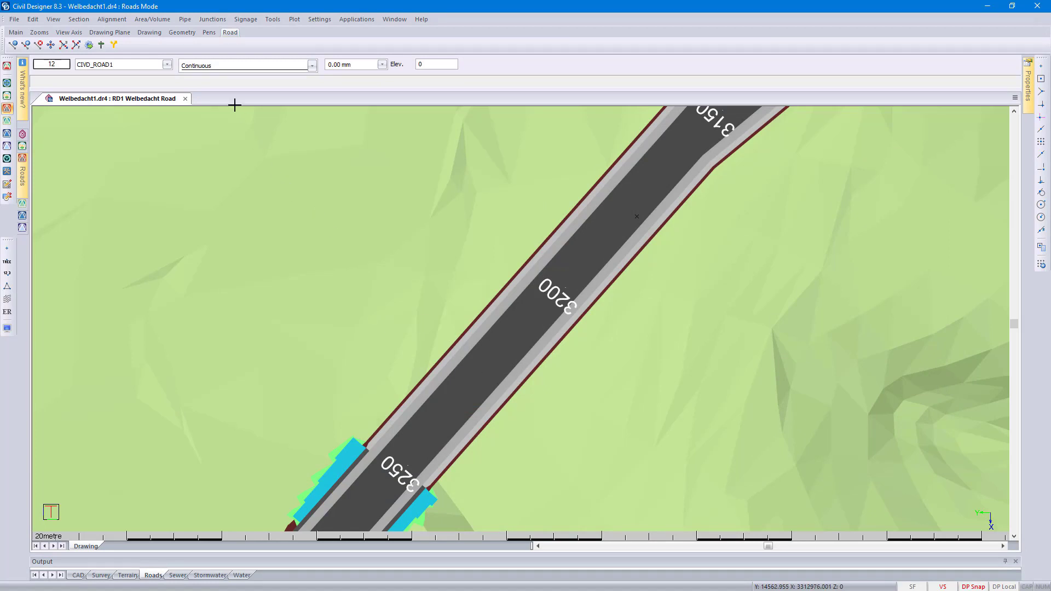
# Step: Calculate the component quantities from chainage 3150 to 3250 with CAD output, and examine the brick quantities in the enlarged output
pyautogui.click(154, 20)
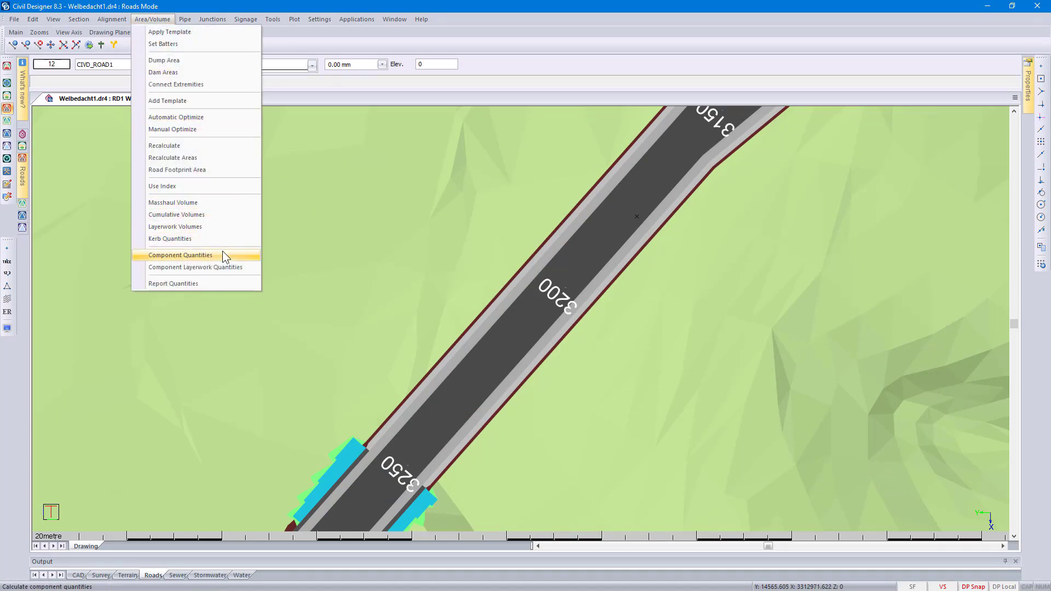
pyautogui.click(229, 255)
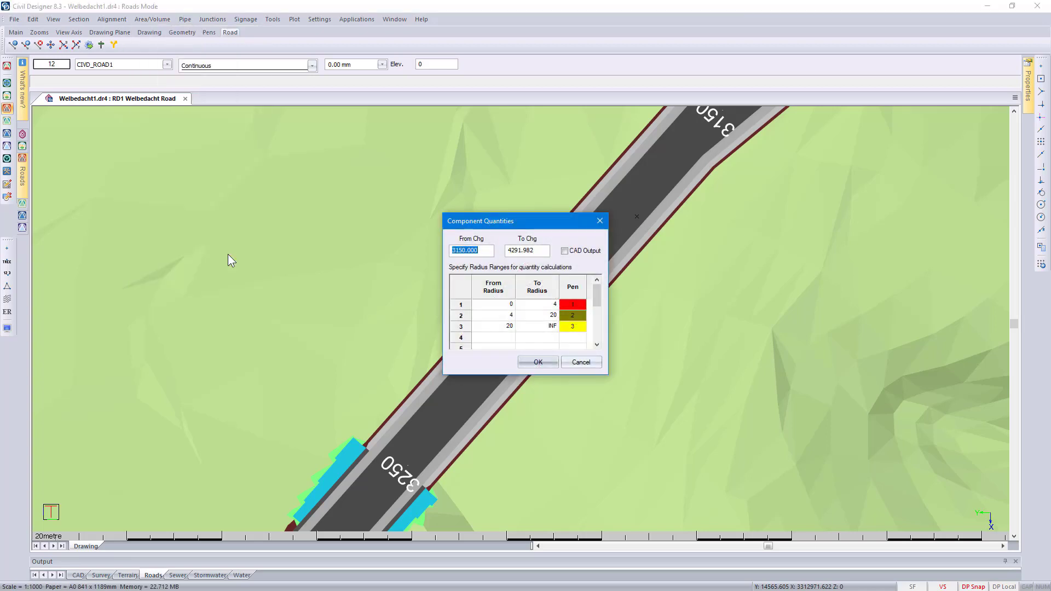
pyautogui.press('Tab')
pyautogui.write('3250.000')
pyautogui.click(564, 251)
pyautogui.click(537, 363)
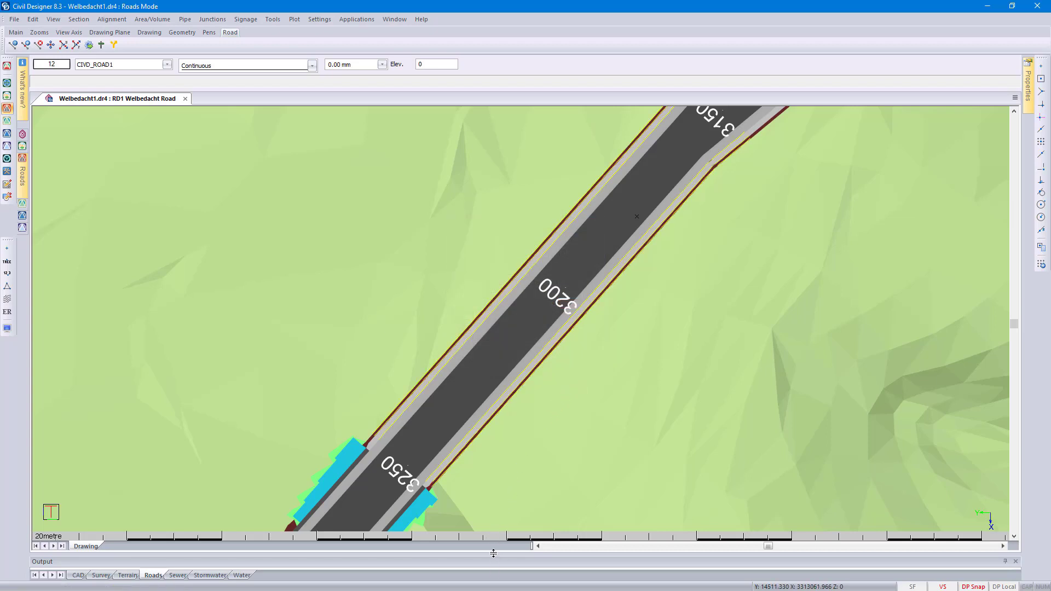
pyautogui.moveTo(496, 554); pyautogui.dragTo(532, 227)
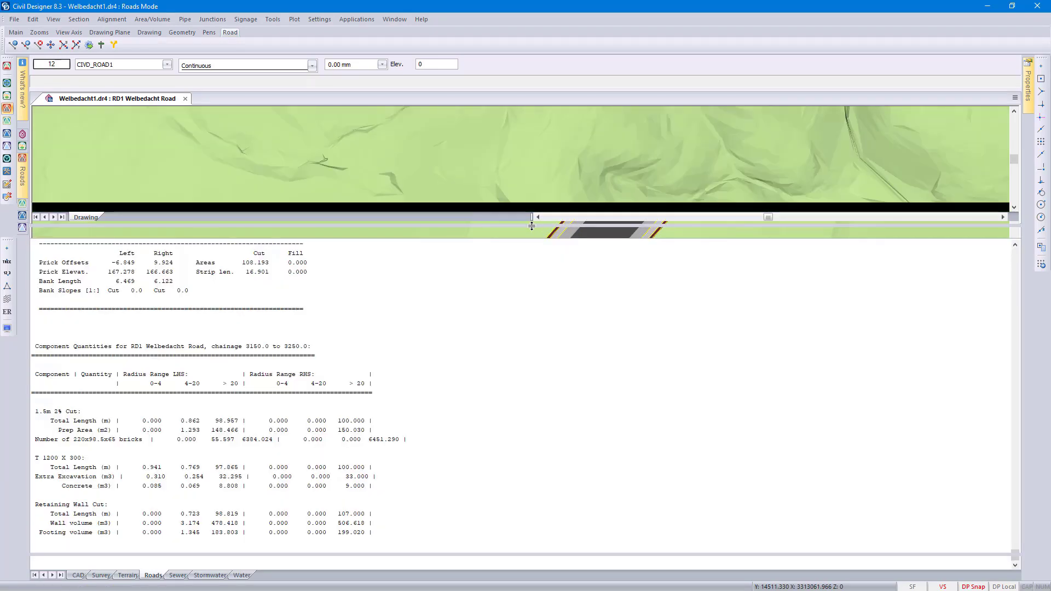
pyautogui.click(104, 439)
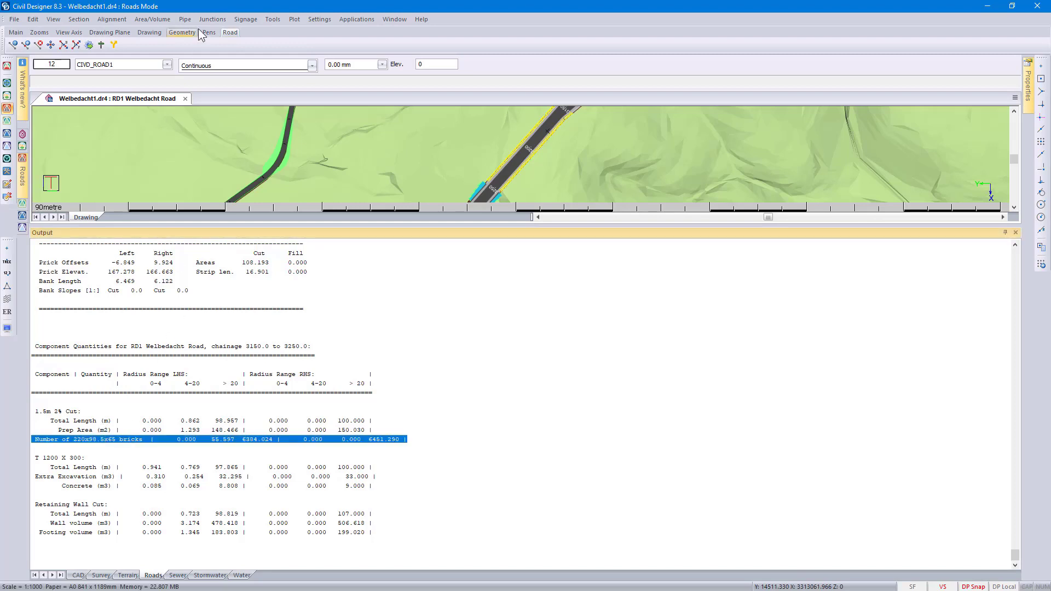
# Step: Calculate the component layerwork quantities from chainage 3150 to 3250, and shrink the output area again
pyautogui.click(164, 21)
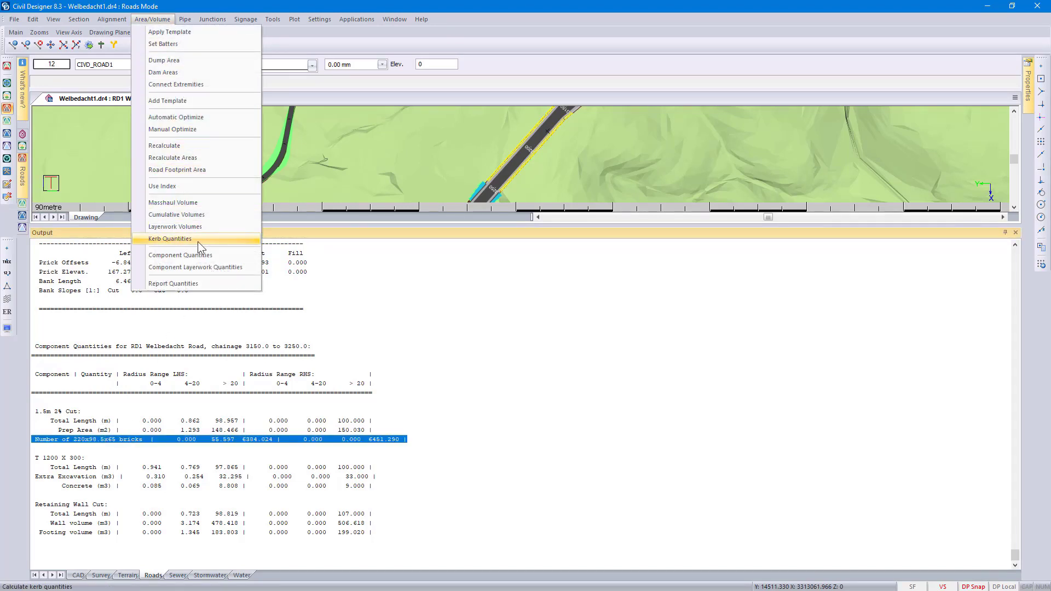
pyautogui.click(215, 268)
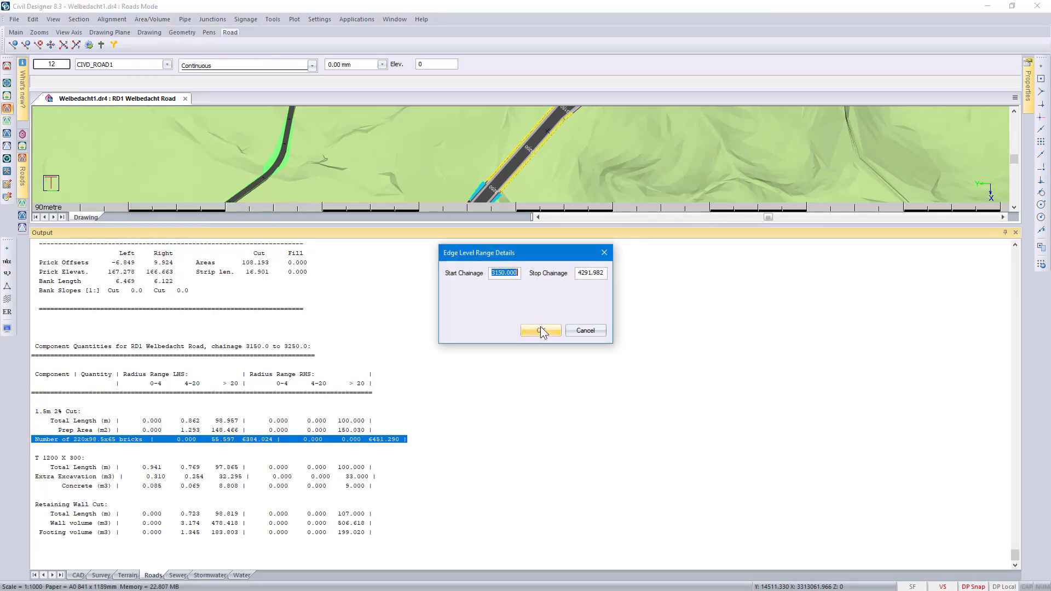
pyautogui.doubleClick(593, 272)
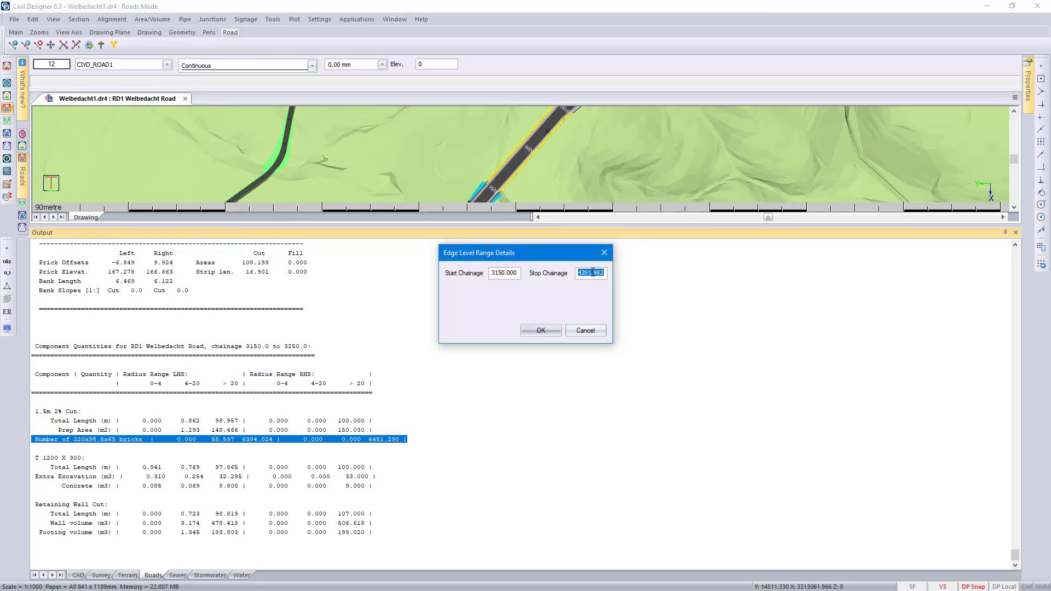
pyautogui.write('3250.000')
pyautogui.click(557, 332)
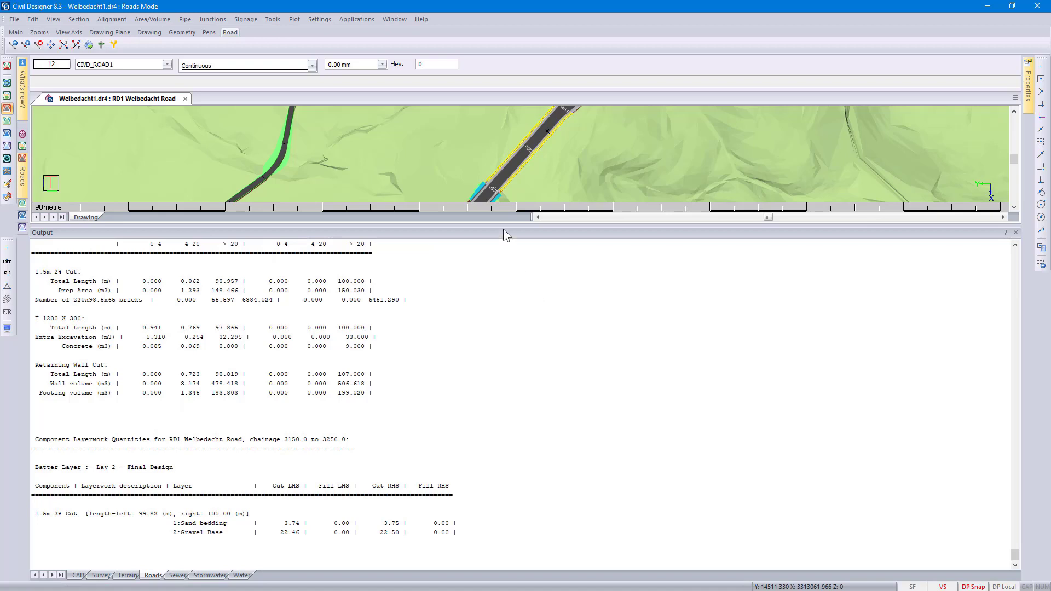
pyautogui.moveTo(502, 227); pyautogui.dragTo(504, 481)
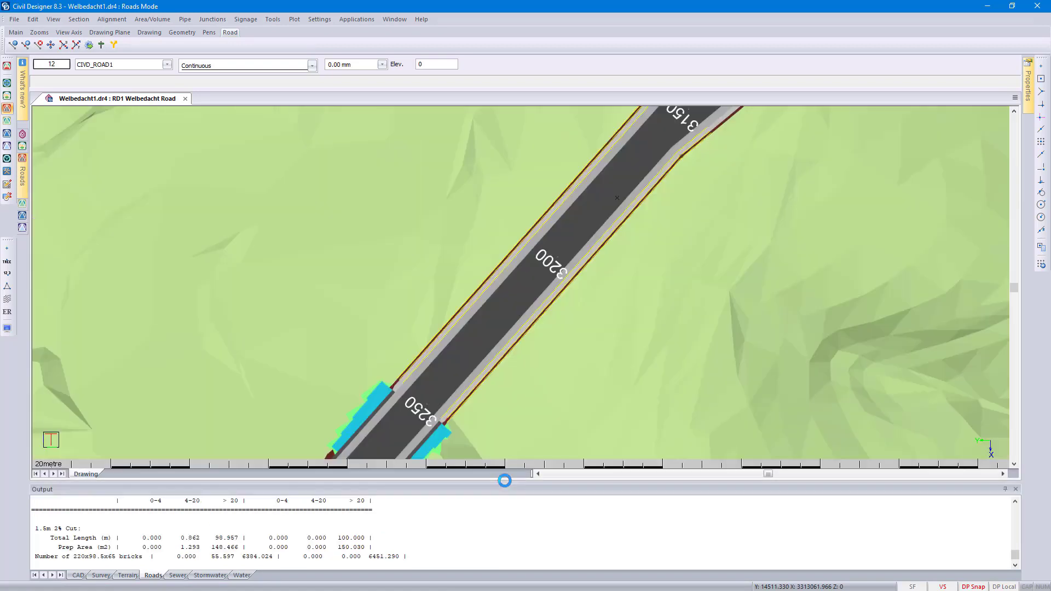
# Step: Open the quantities report and recalculate the quantities of RD1 Welbedacht Road
pyautogui.click(149, 21)
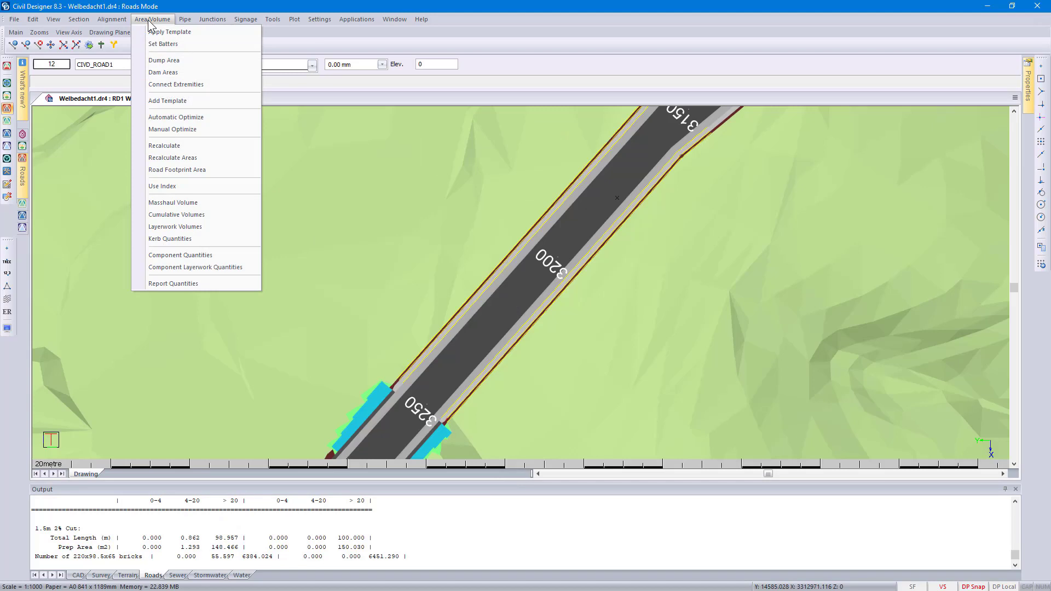
pyautogui.click(215, 281)
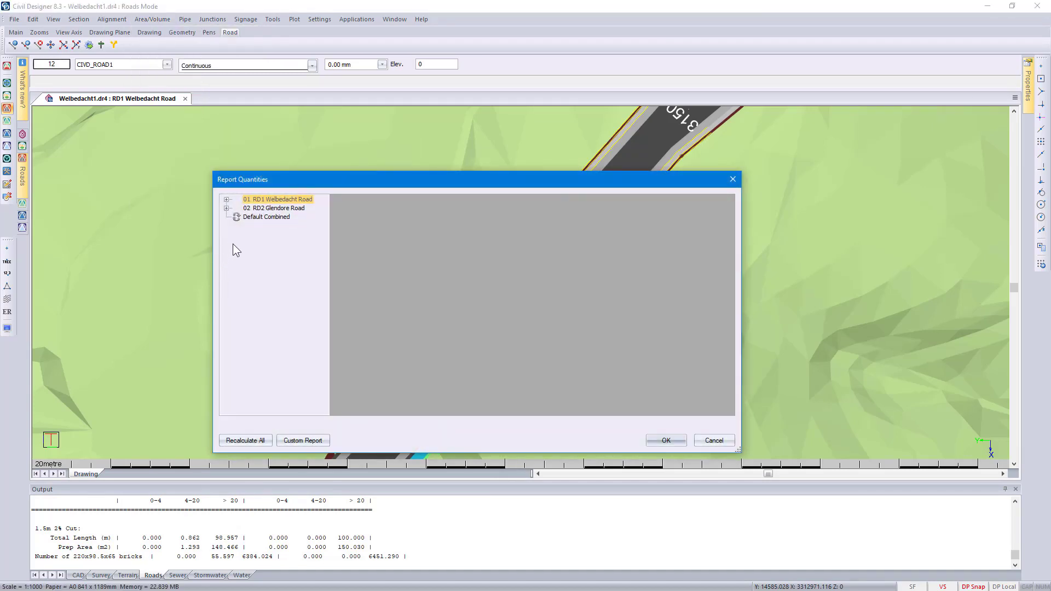
pyautogui.click(227, 200)
pyautogui.rightClick(264, 200)
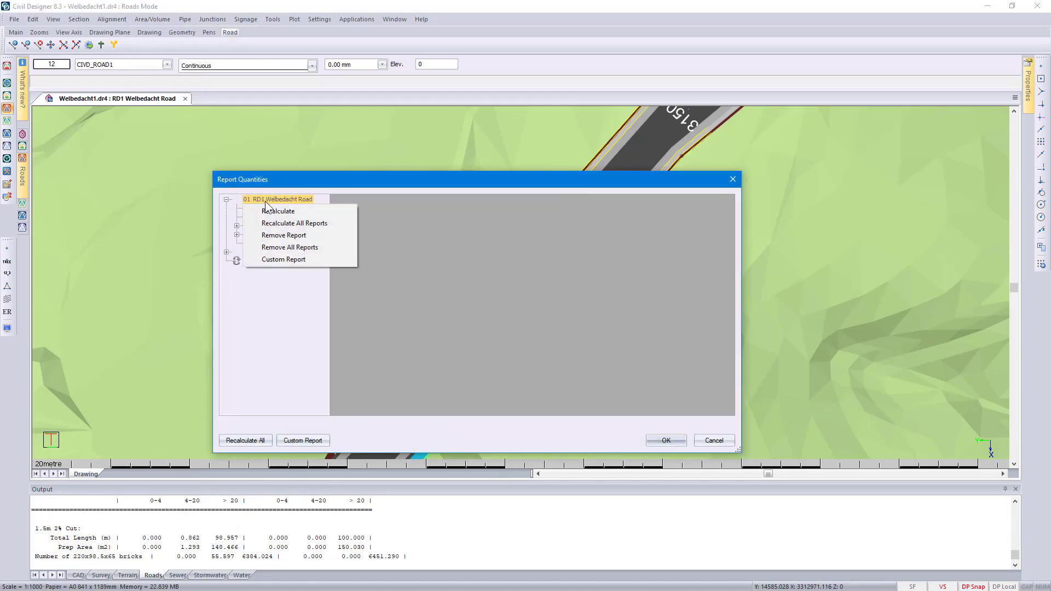
pyautogui.click(279, 211)
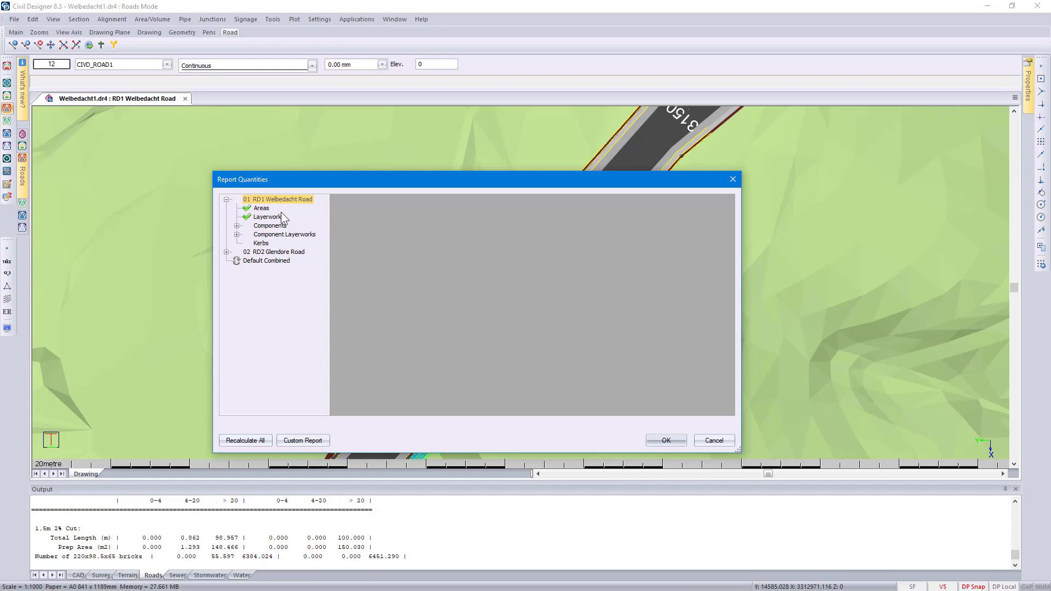
# Step: Examine the reported quantities of the 1.5m 2% Cut, gabion fill and guardrail components, and close the quantities report with its results accepted
pyautogui.click(237, 226)
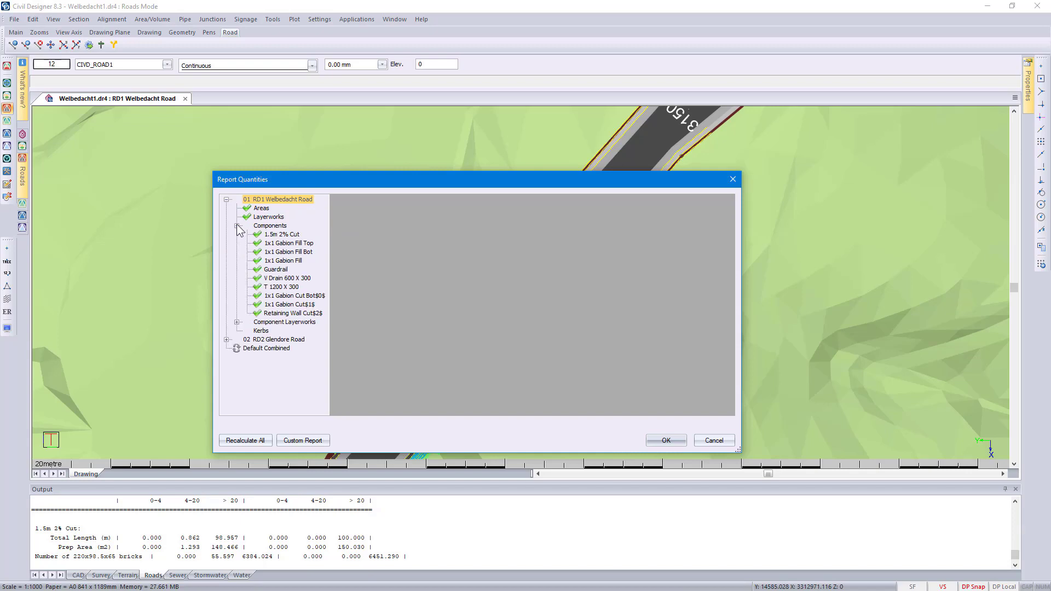
pyautogui.click(273, 234)
pyautogui.click(271, 243)
pyautogui.click(273, 252)
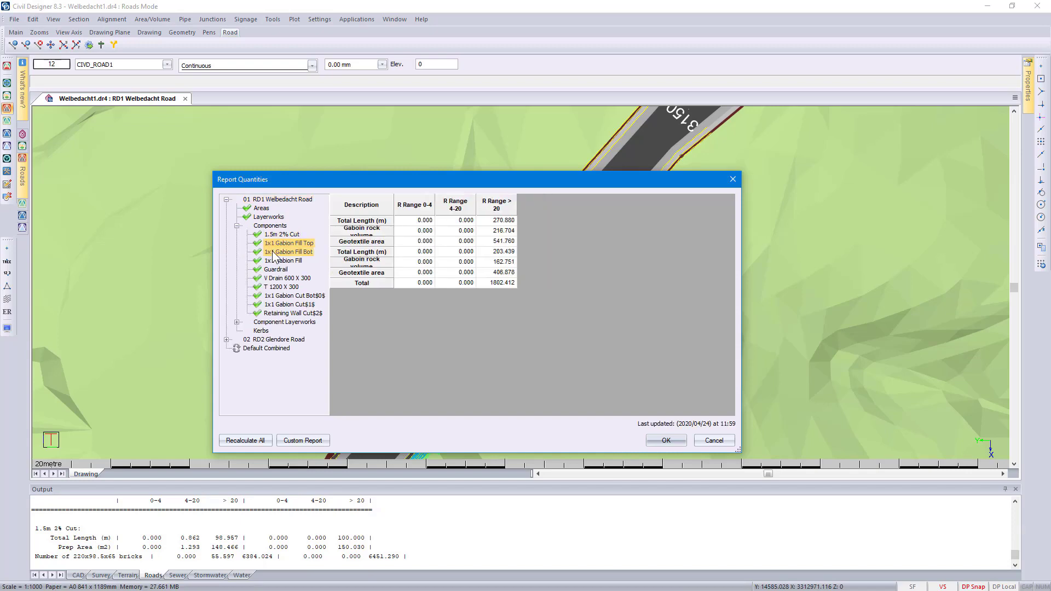
pyautogui.click(277, 260)
pyautogui.click(276, 271)
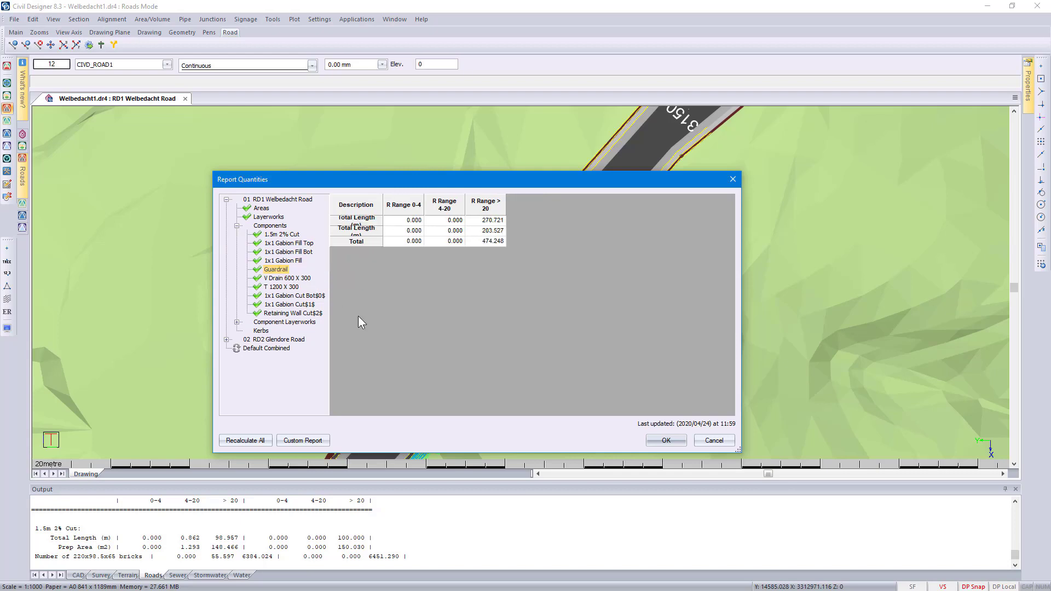
pyautogui.click(667, 440)
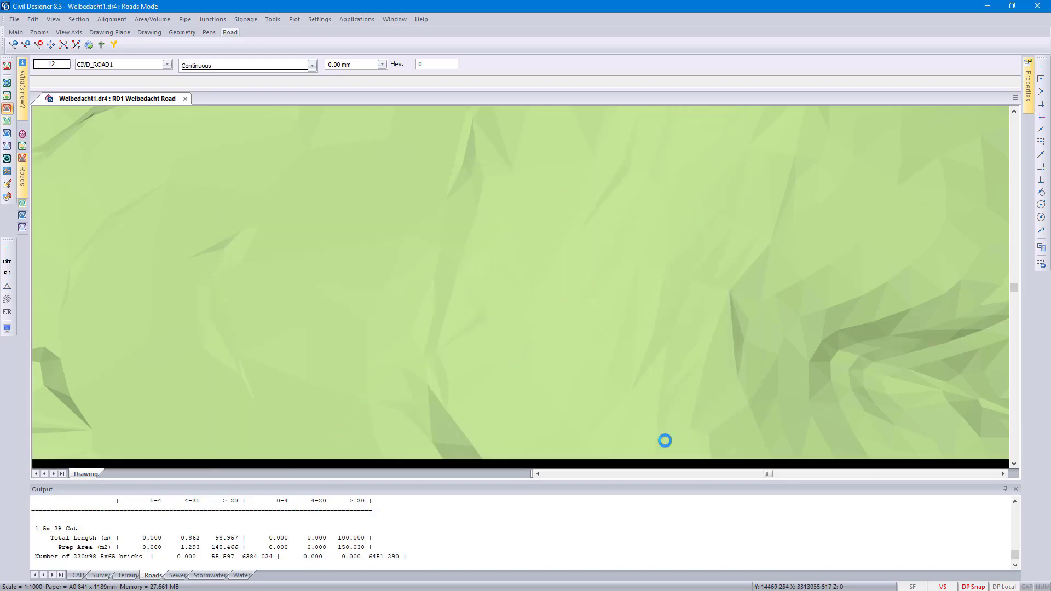
# Step: Shrink the output area and examine the drains and retaining walls along the road in a rendered 3D view
pyautogui.moveTo(671, 483); pyautogui.dragTo(673, 546)
pyautogui.rightClick(529, 305)
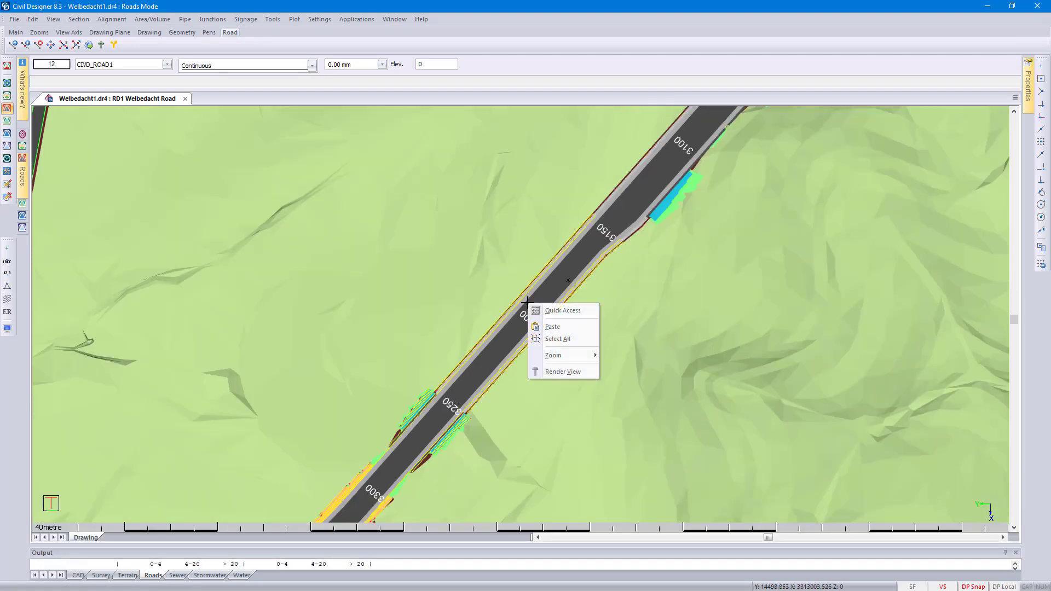
pyautogui.click(562, 373)
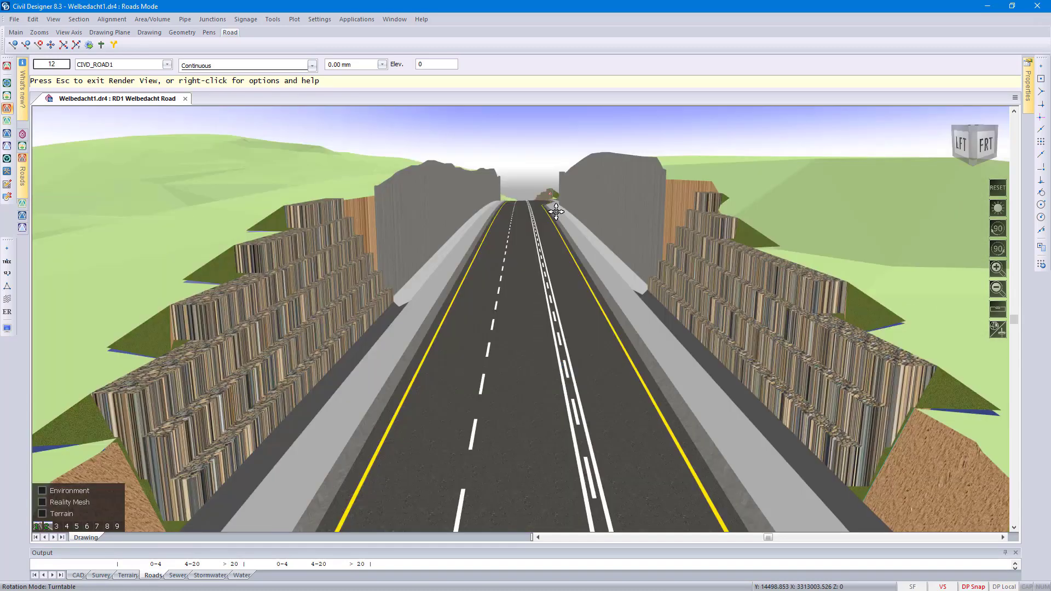
pyautogui.moveTo(569, 191); pyautogui.dragTo(504, 277)
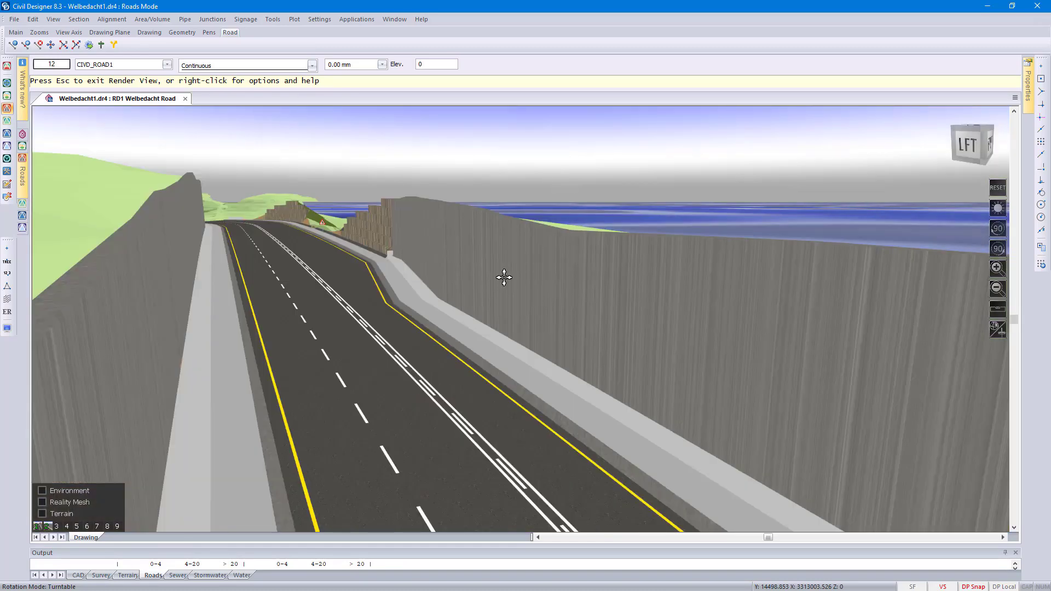